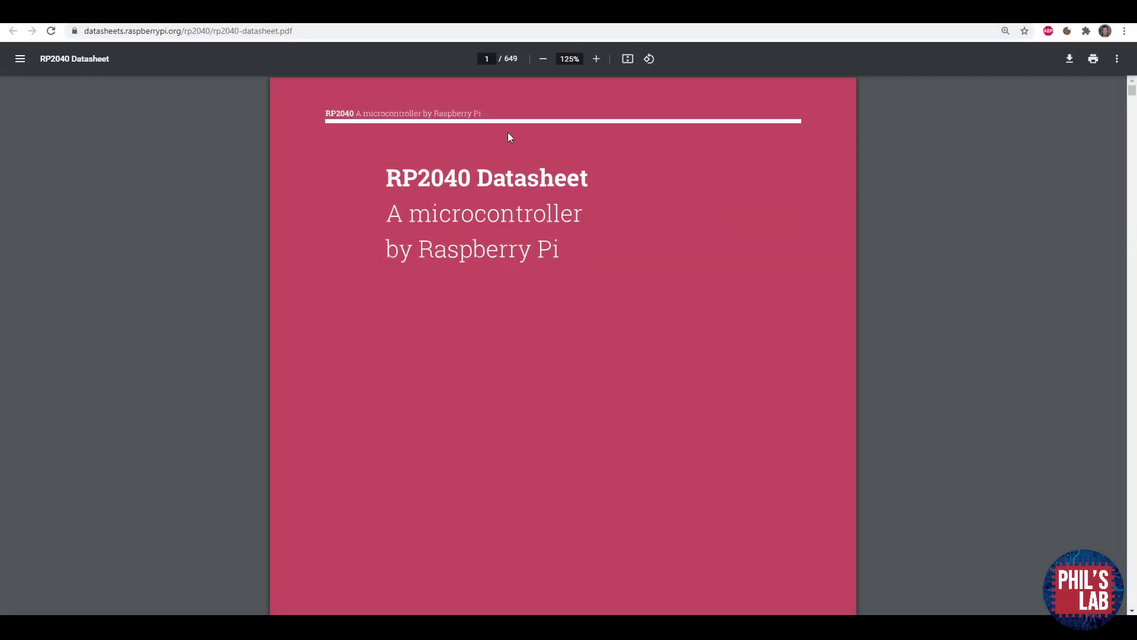
# - Zoom out on the RP2040 datasheet page
pyautogui.click(544, 59)
pyautogui.click(544, 59)
pyautogui.click(544, 59)
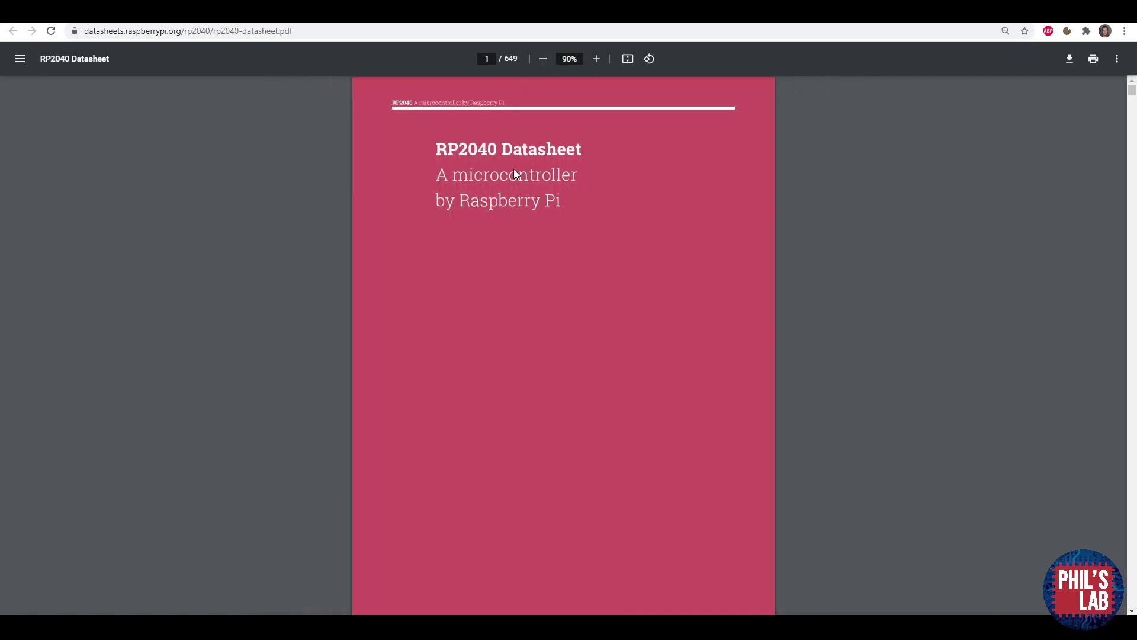
pyautogui.moveTo(1132, 92); pyautogui.dragTo(787, 146)
# - Show the Hardware design with RP2040 guide at 100% zoom, scrolled to page 10
pyautogui.click(391, 13)
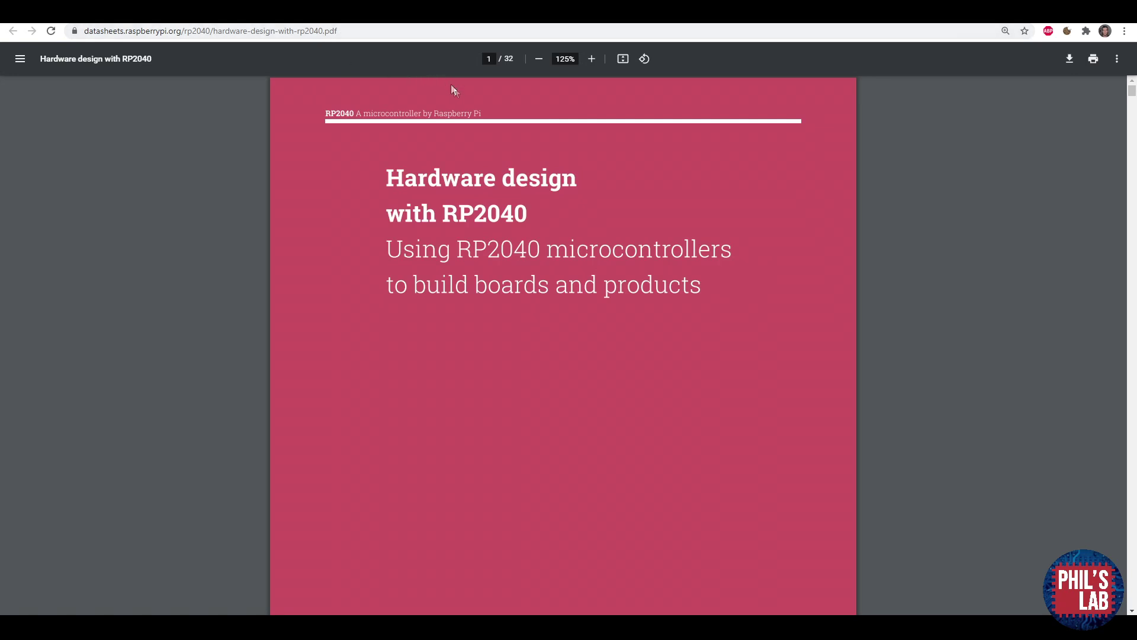
pyautogui.click(547, 66)
pyautogui.click(541, 67)
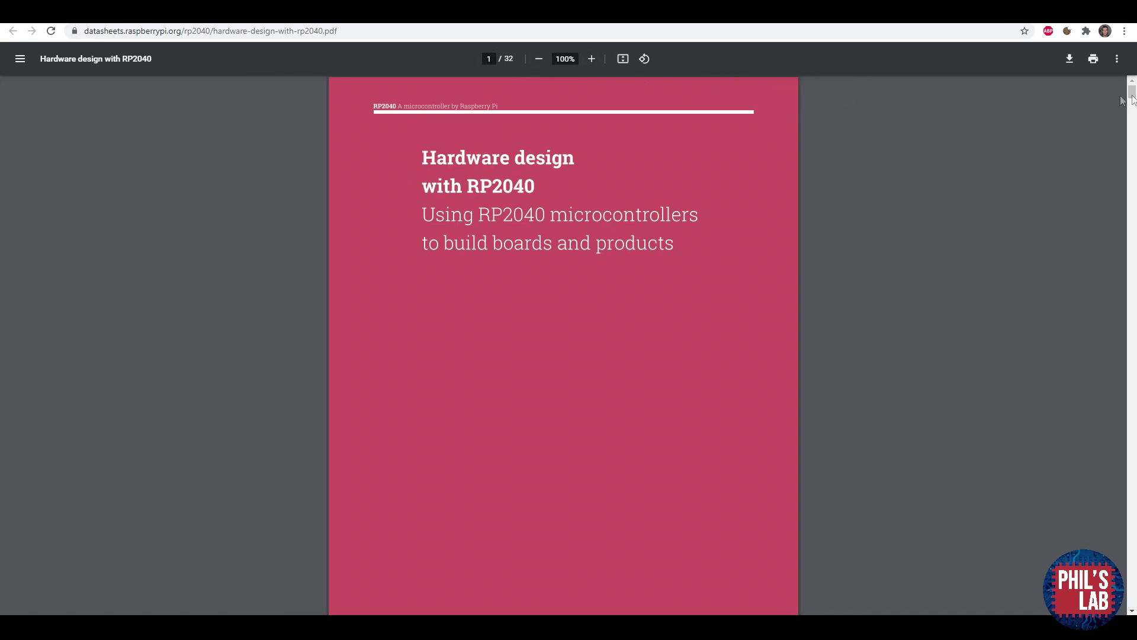
pyautogui.moveTo(1131, 96); pyautogui.dragTo(1120, 253)
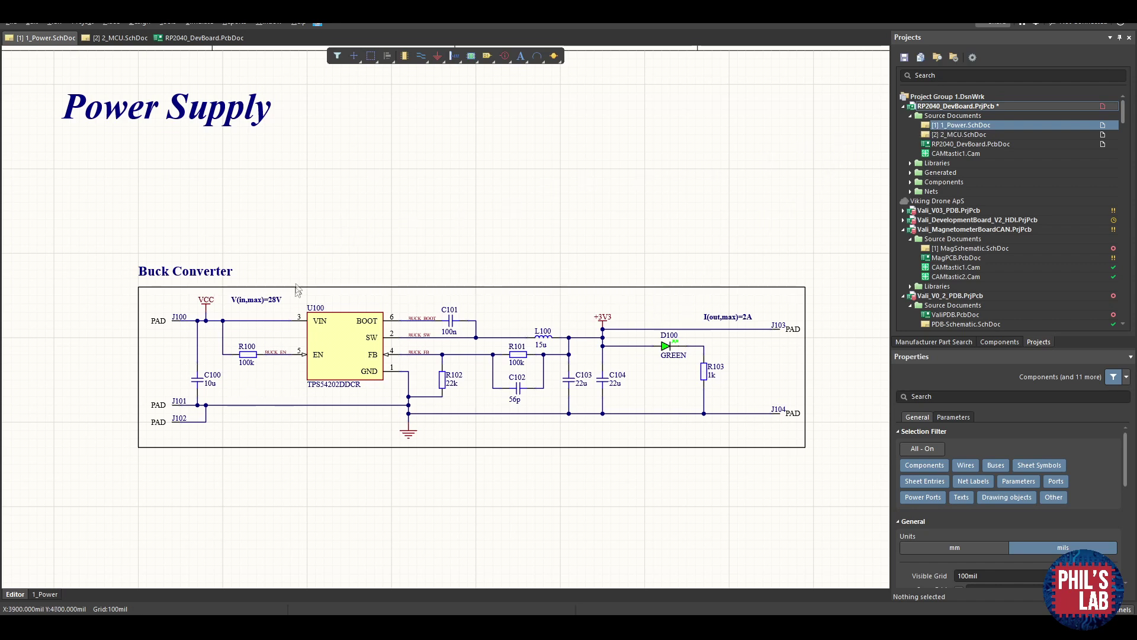
# - Look over the 2_MCU schematic sheet, then bring up the TPS54202DDCR parts library page
pyautogui.keyDown('ctrl'); pyautogui.scroll(1, 320, 355); pyautogui.keyUp('ctrl')
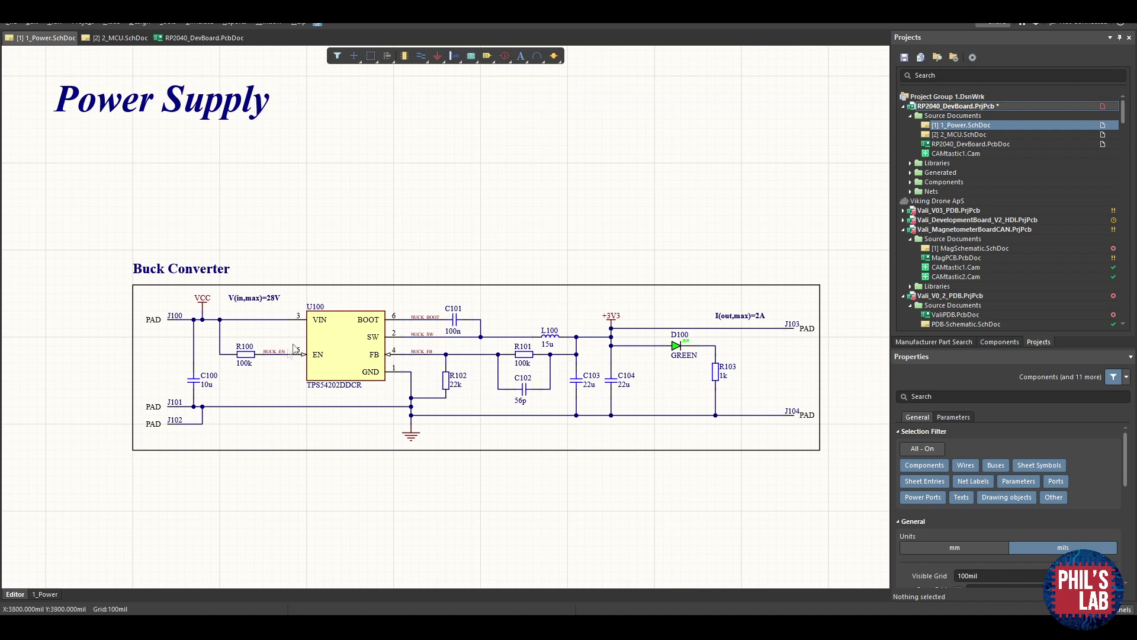
pyautogui.click(948, 136)
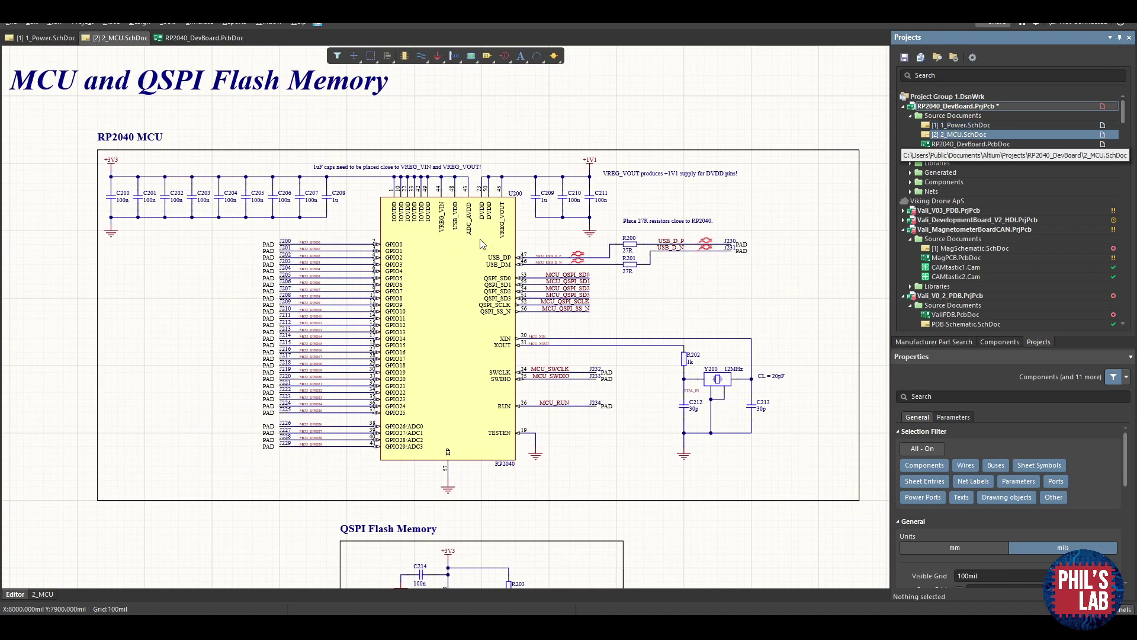
pyautogui.moveTo(469, 349); pyautogui.dragTo(472, 318, button='right')
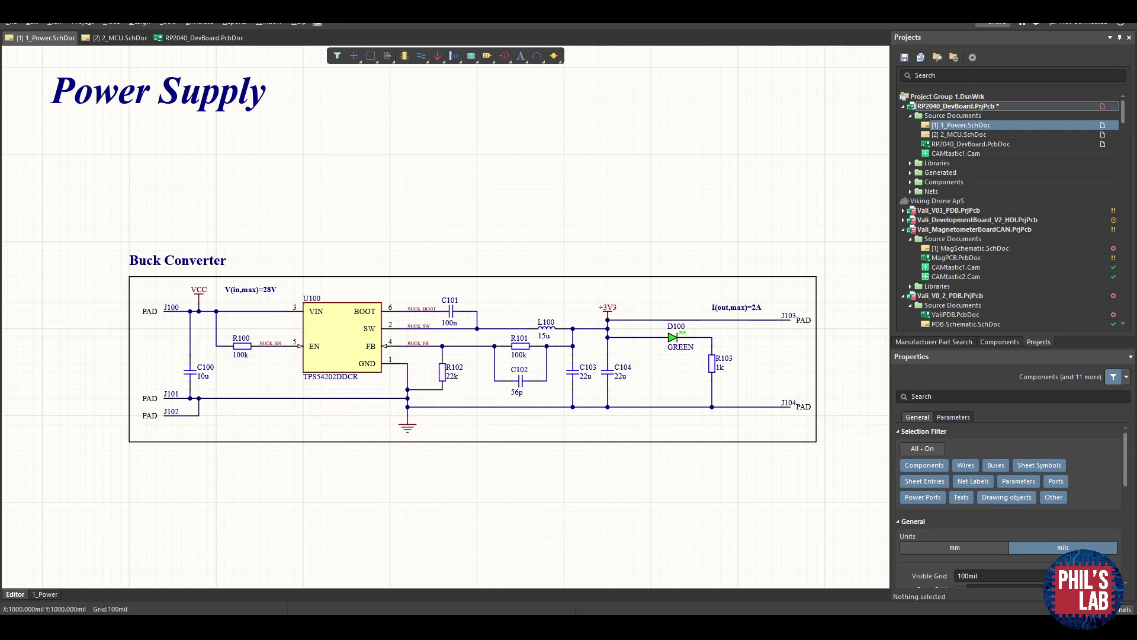
pyautogui.hotkey('alt', 'Tab')
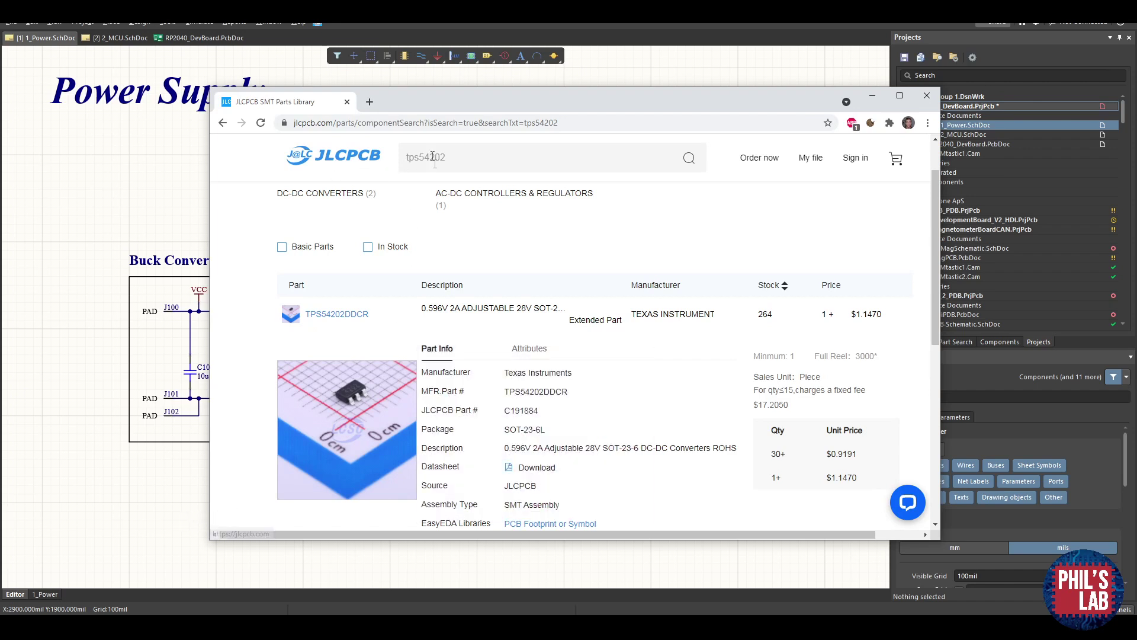
pyautogui.moveTo(292, 123); pyautogui.dragTo(381, 123)
pyautogui.click(296, 238)
pyautogui.scroll(1, 302, 240)
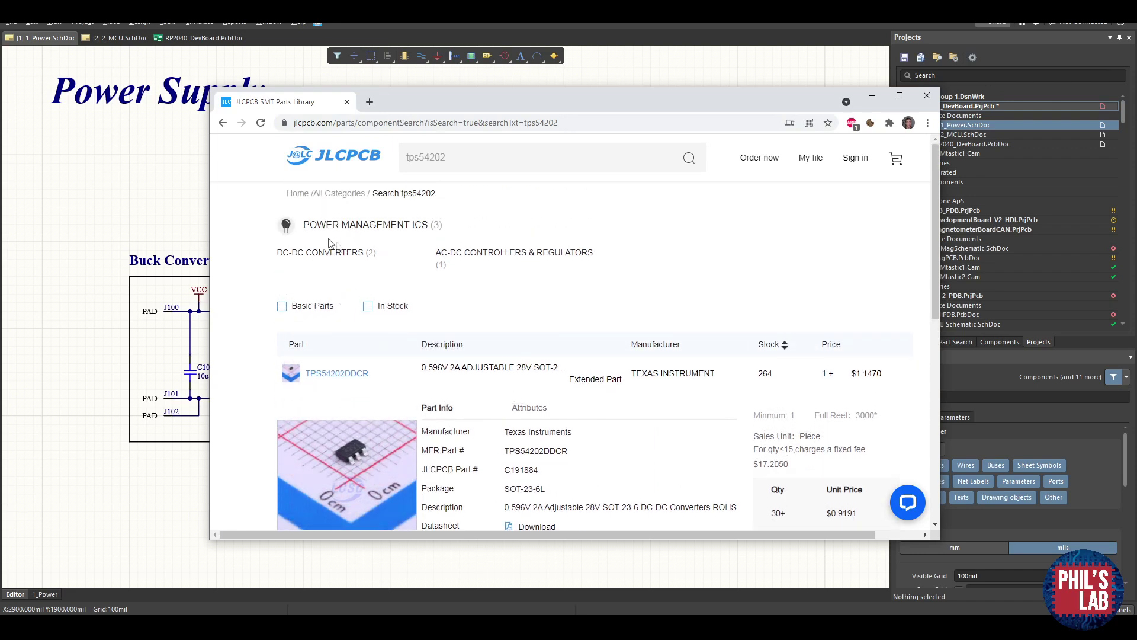
pyautogui.scroll(-1, 368, 315)
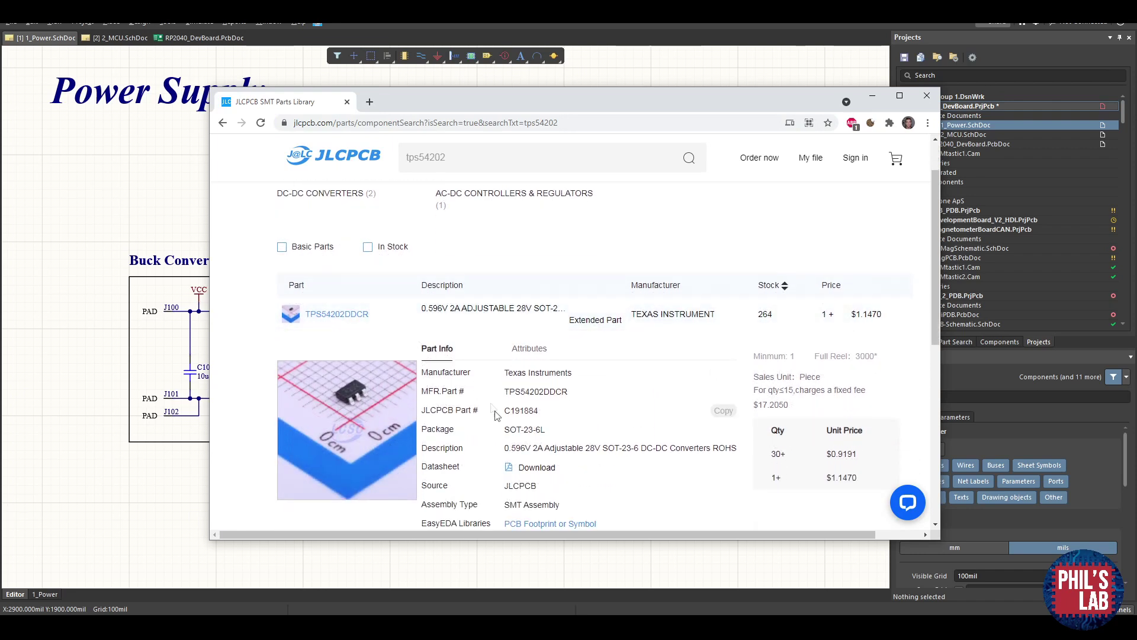
pyautogui.moveTo(546, 430); pyautogui.dragTo(510, 430)
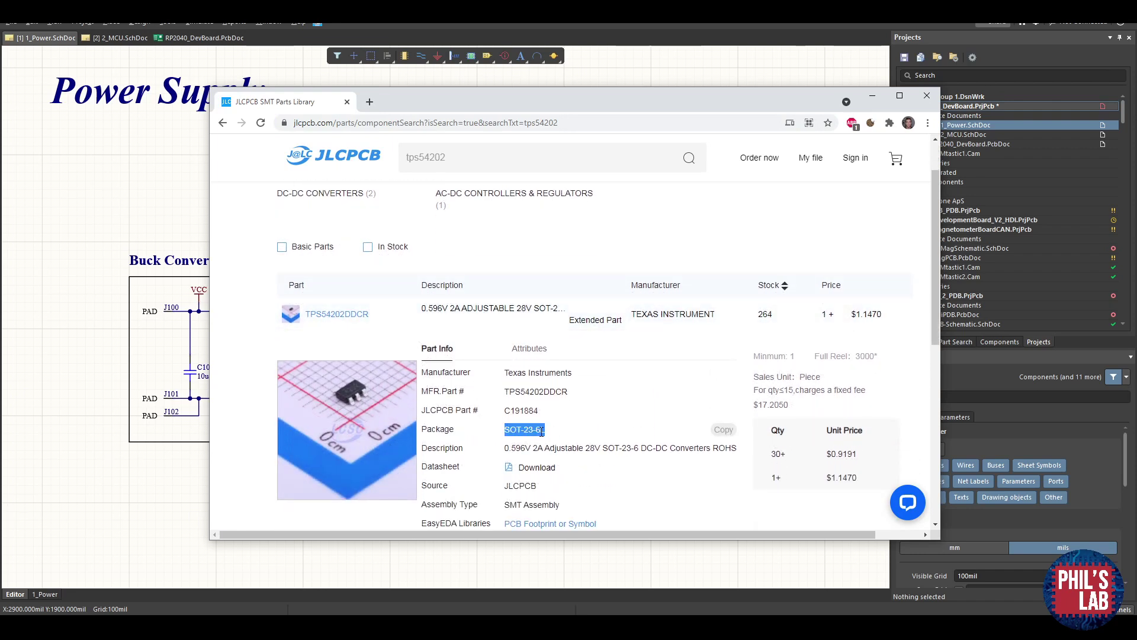
pyautogui.scroll(-1, 541, 431)
pyautogui.click(546, 391)
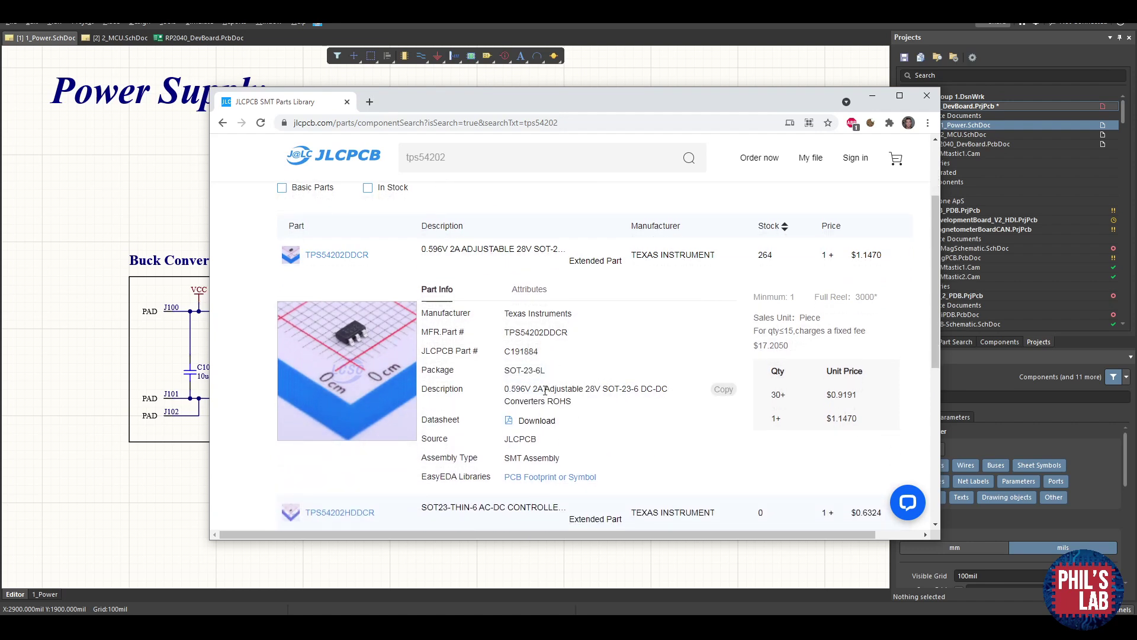
pyautogui.moveTo(546, 391); pyautogui.dragTo(532, 391)
pyautogui.click(543, 393)
pyautogui.moveTo(591, 392); pyautogui.dragTo(601, 394)
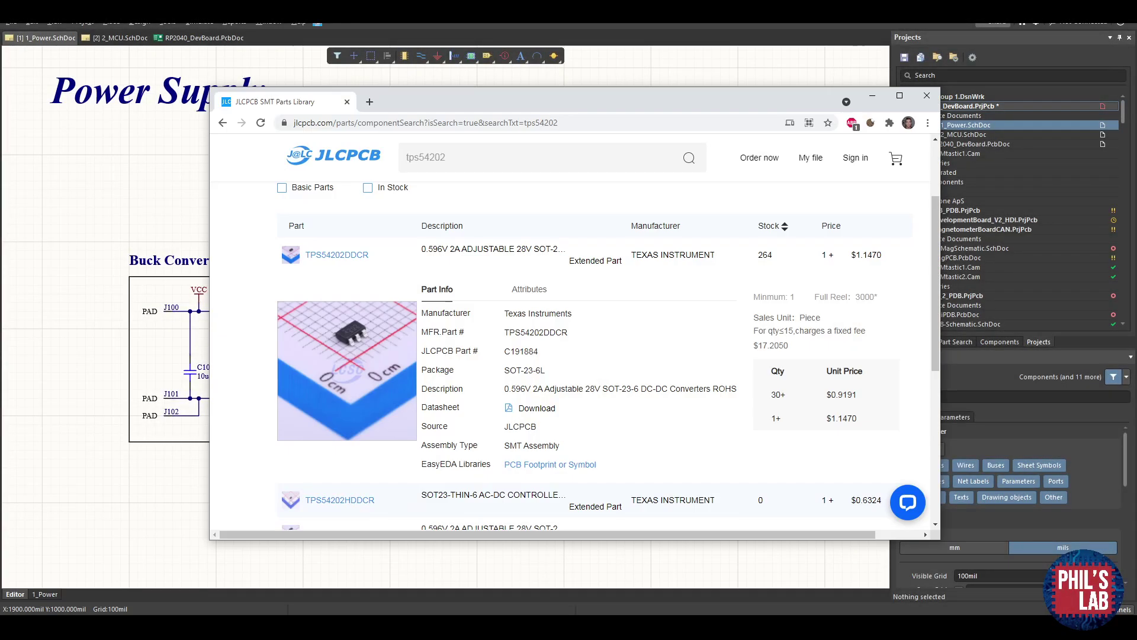
pyautogui.click(533, 409)
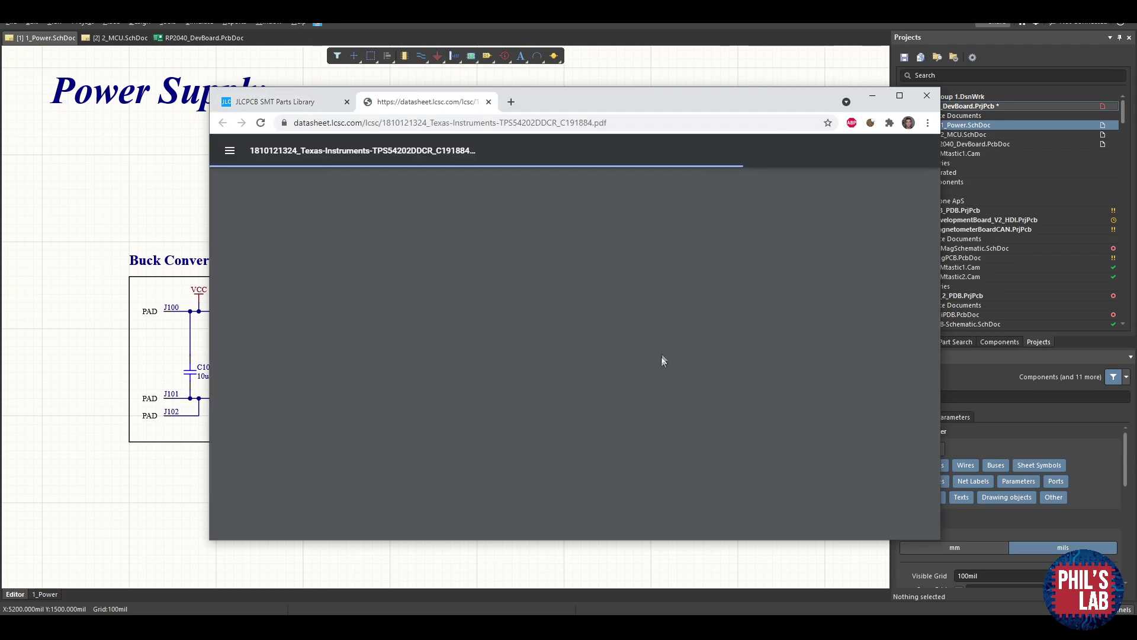
pyautogui.scroll(-5, 935, 190)
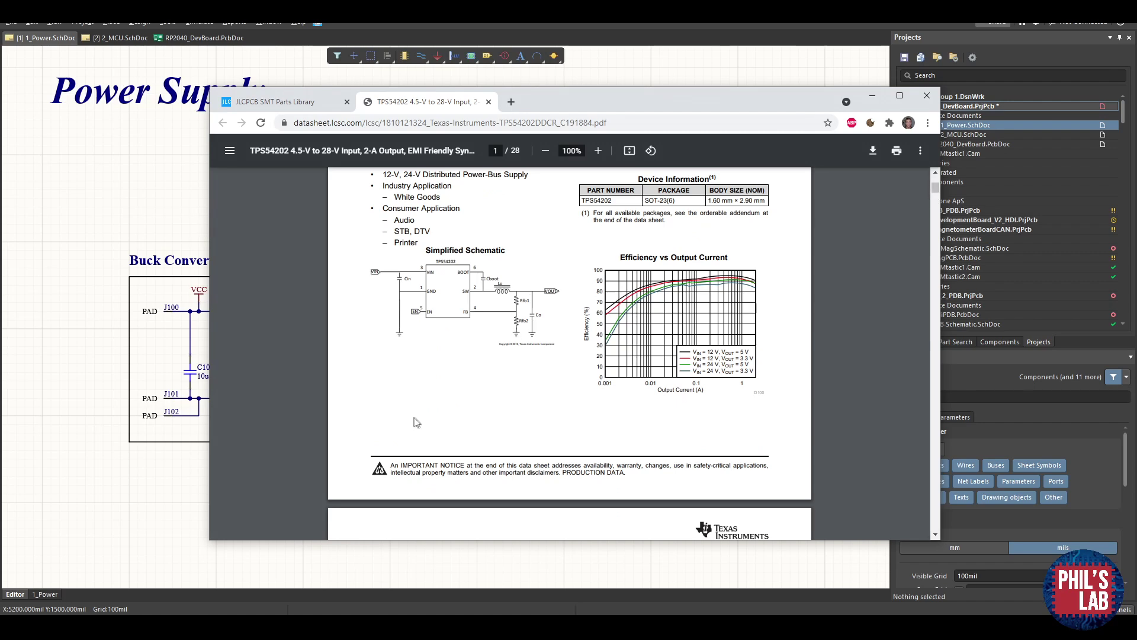
pyautogui.click(104, 263)
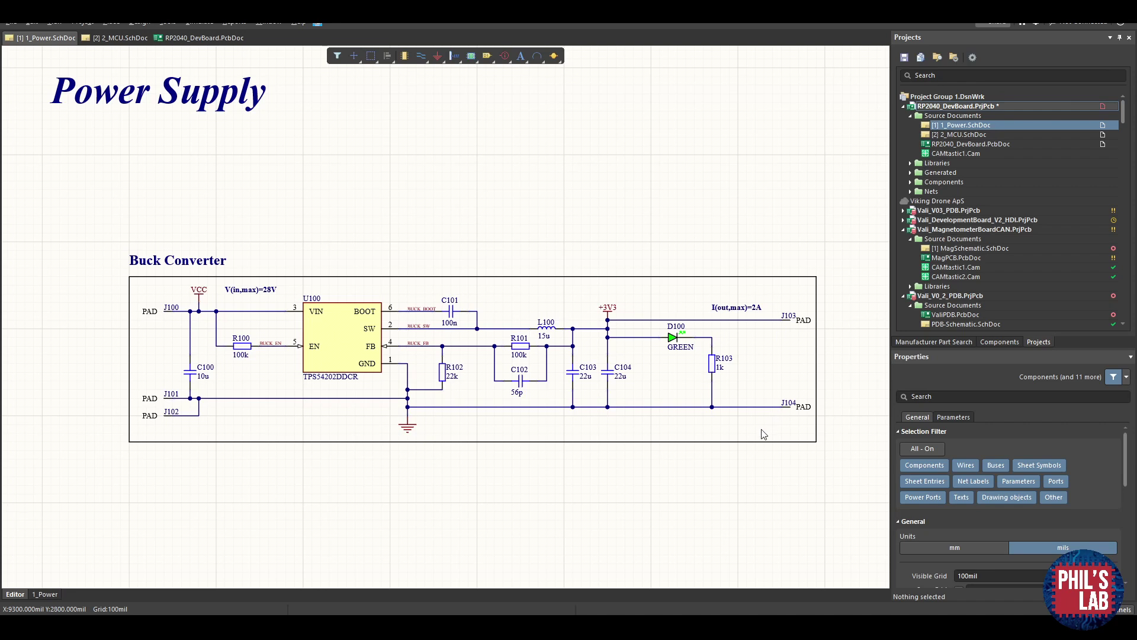
# - Zoom and pan around the Buck Converter frame and its J100–J102 pads
pyautogui.keyDown('ctrl'); pyautogui.scroll(3, 764, 435); pyautogui.keyUp('ctrl')
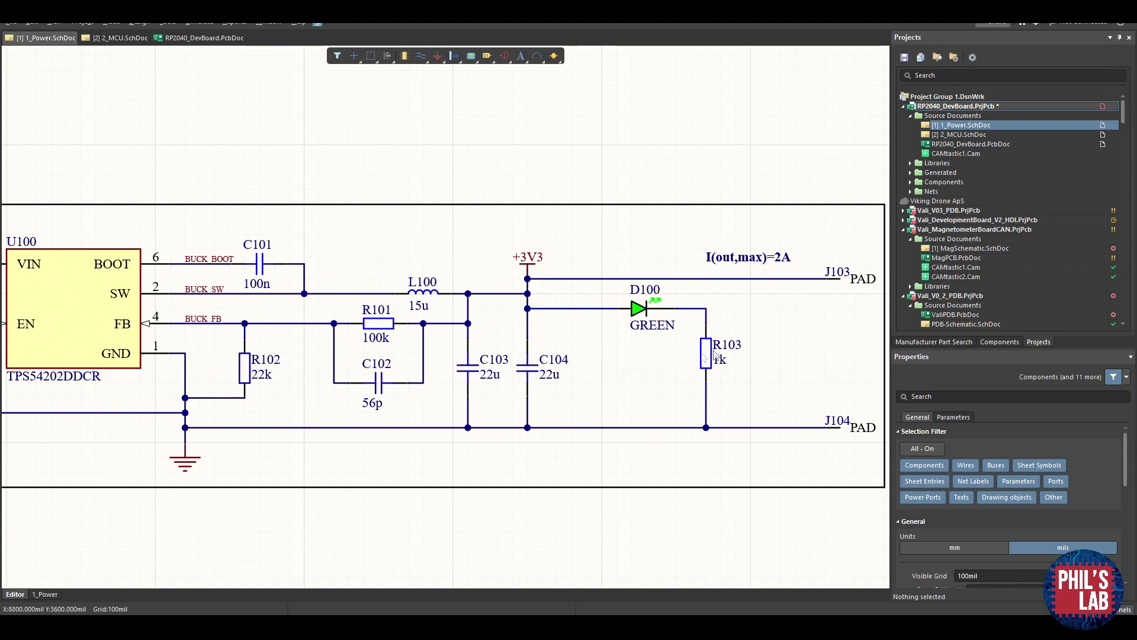
pyautogui.keyDown('shift'); pyautogui.hscroll(-2, 277, 373); pyautogui.keyUp('shift')
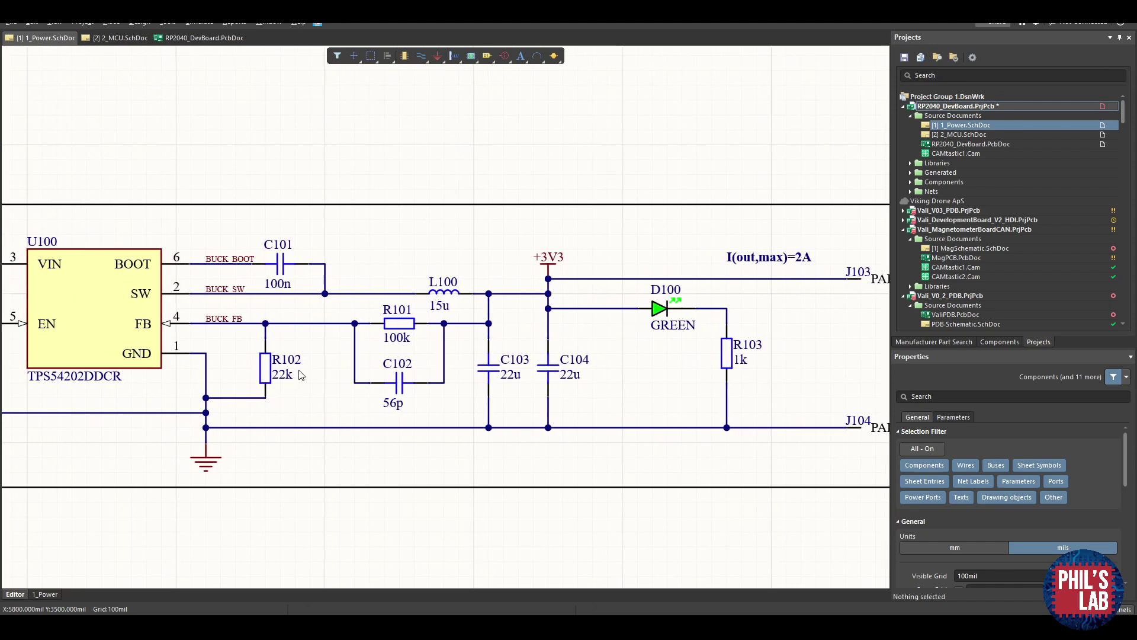
pyautogui.keyDown('shift'); pyautogui.hscroll(-4, 258, 389); pyautogui.keyUp('shift')
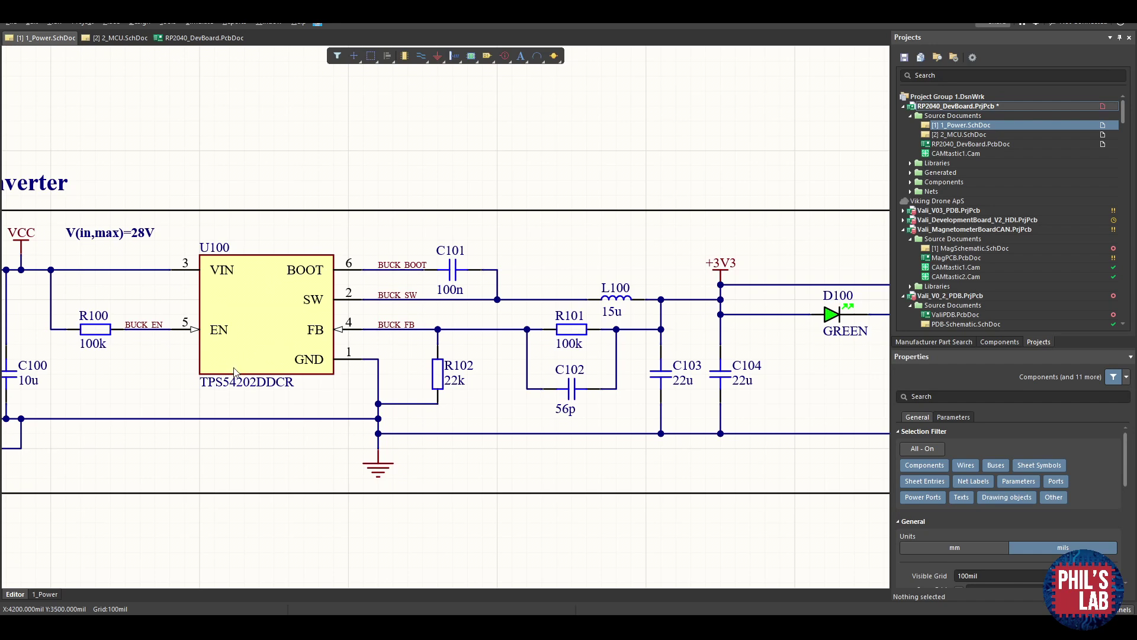
pyautogui.moveTo(235, 372); pyautogui.dragTo(315, 355, button='right')
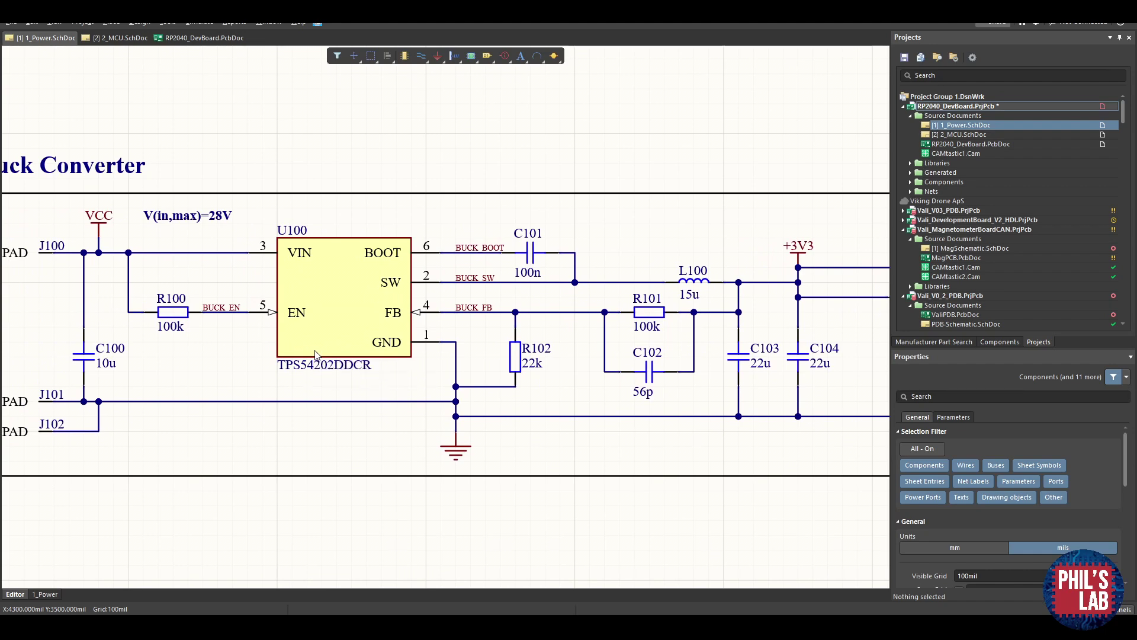
pyautogui.moveTo(315, 354); pyautogui.dragTo(372, 351, button='right')
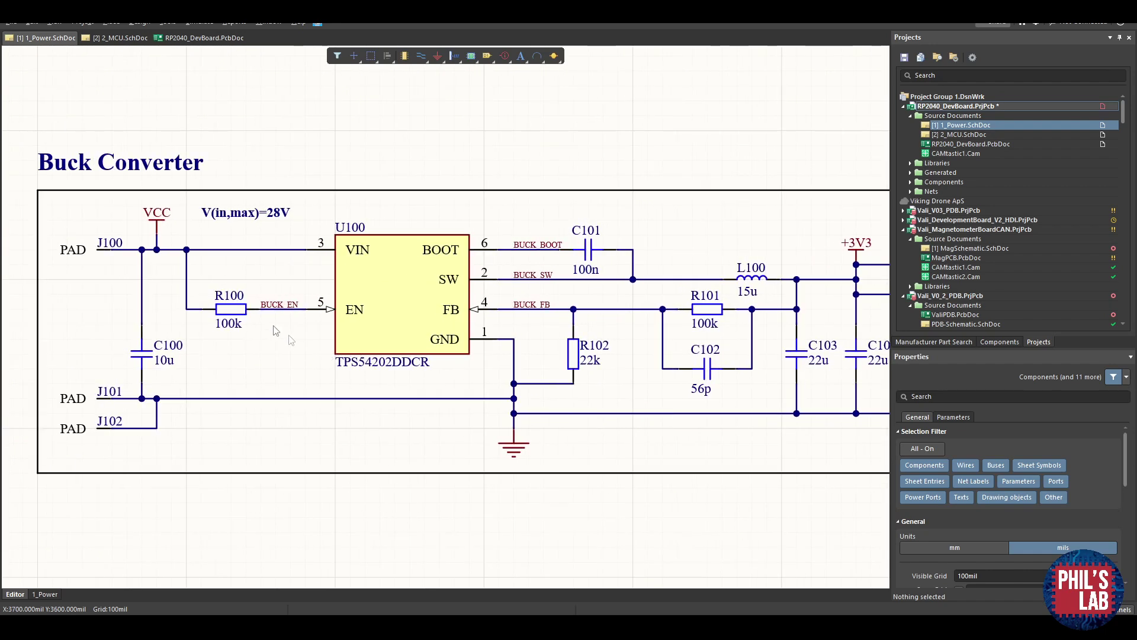
pyautogui.keyDown('ctrl'); pyautogui.scroll(2, 302, 314); pyautogui.keyUp('ctrl')
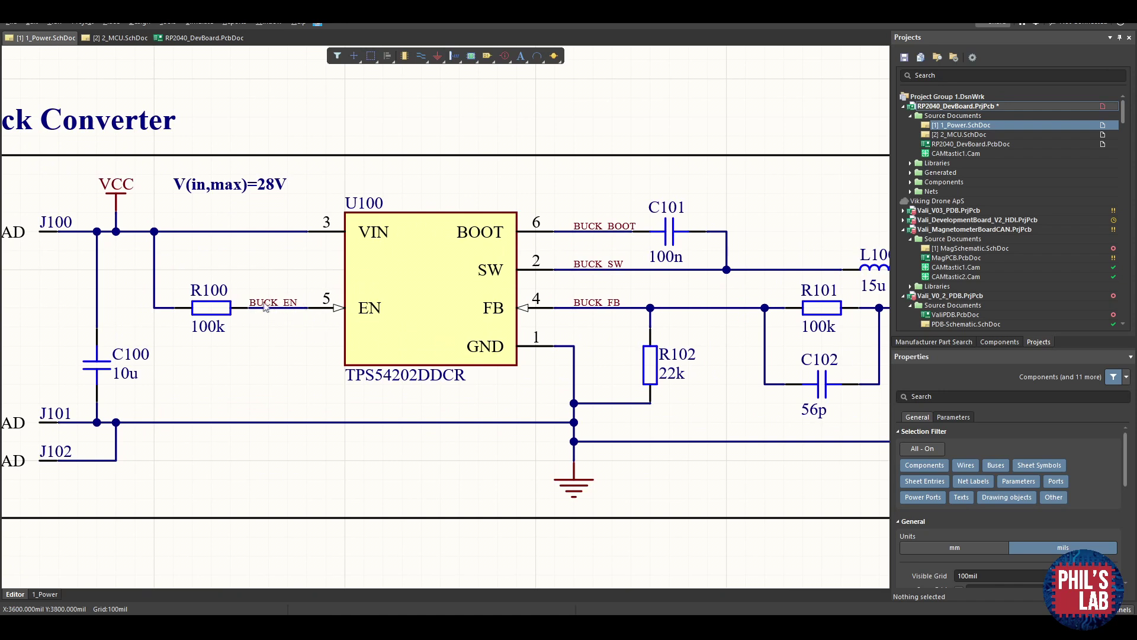
pyautogui.keyDown('shift'); pyautogui.hscroll(2, 522, 317); pyautogui.keyUp('shift')
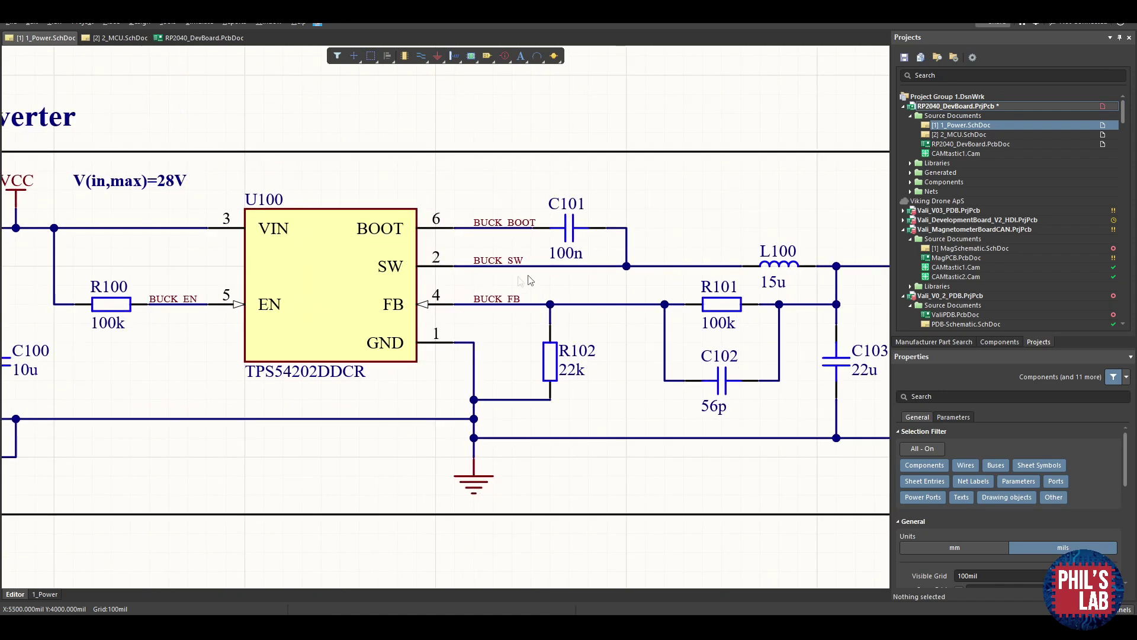
pyautogui.moveTo(506, 323); pyautogui.dragTo(466, 318, button='right')
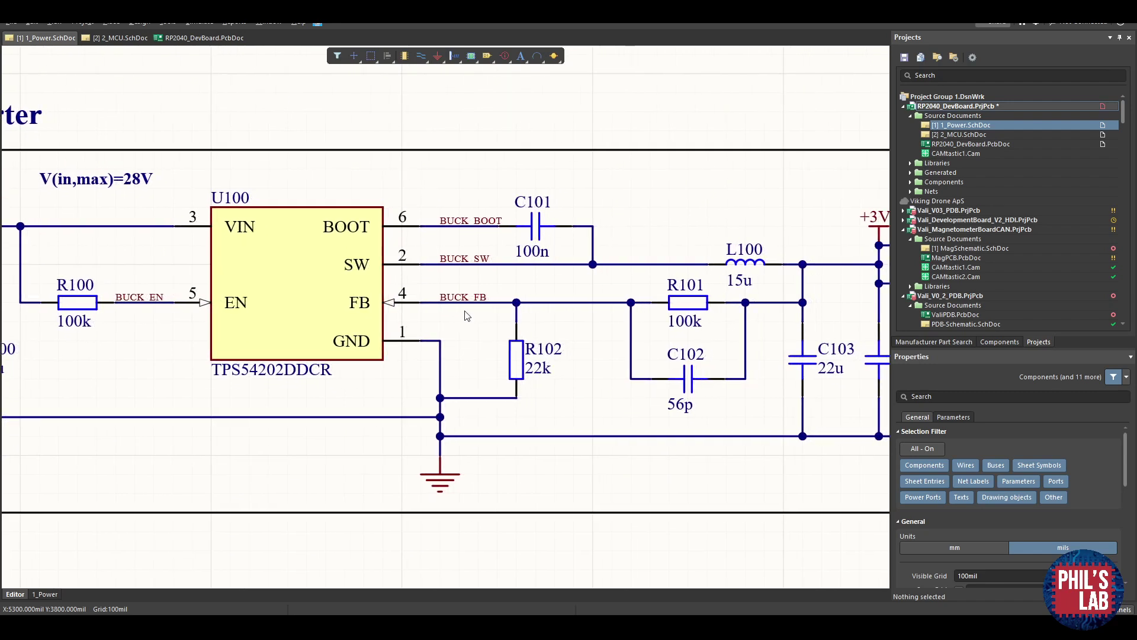
pyautogui.keyDown('ctrl'); pyautogui.scroll(-3, 473, 323); pyautogui.keyUp('ctrl')
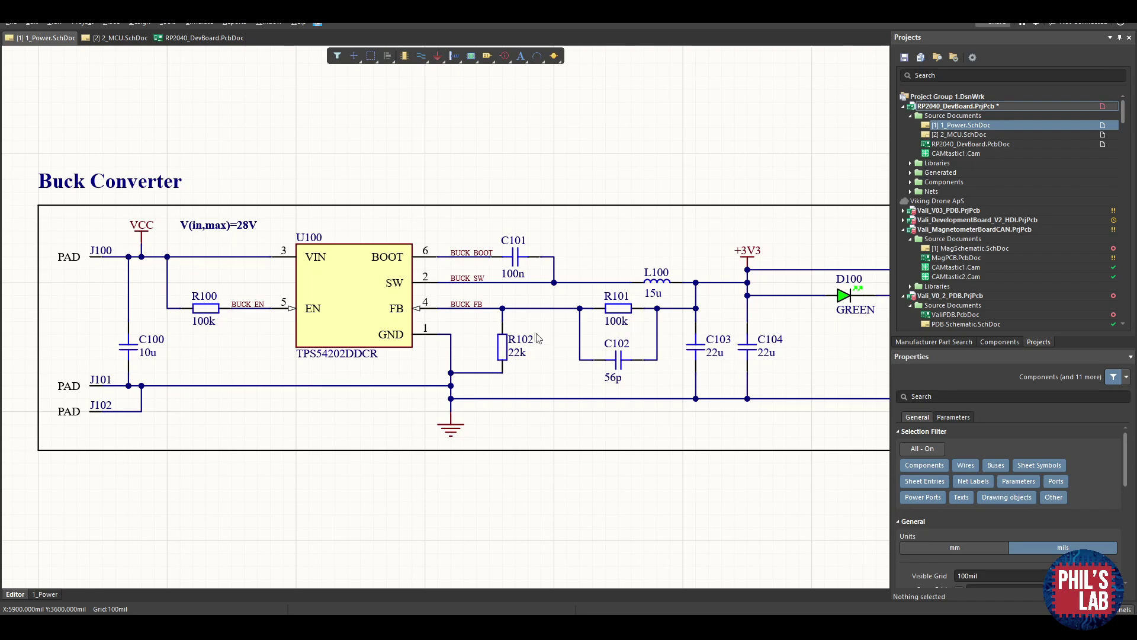
pyautogui.keyDown('ctrl'); pyautogui.scroll(-2, 519, 334); pyautogui.keyUp('ctrl')
pyautogui.keyDown('ctrl'); pyautogui.scroll(-1, 519, 333); pyautogui.keyUp('ctrl')
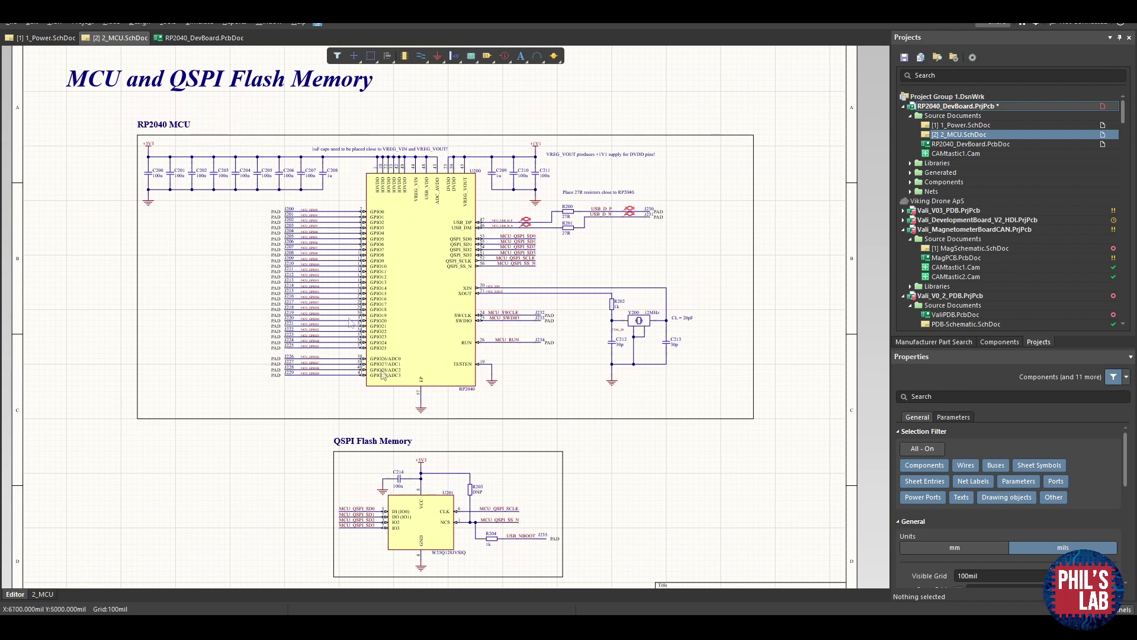
# - Nudge the MCU schematic view, then bring the RP2040 hardware design guide forward
pyautogui.moveTo(446, 455); pyautogui.dragTo(447, 449, button='right')
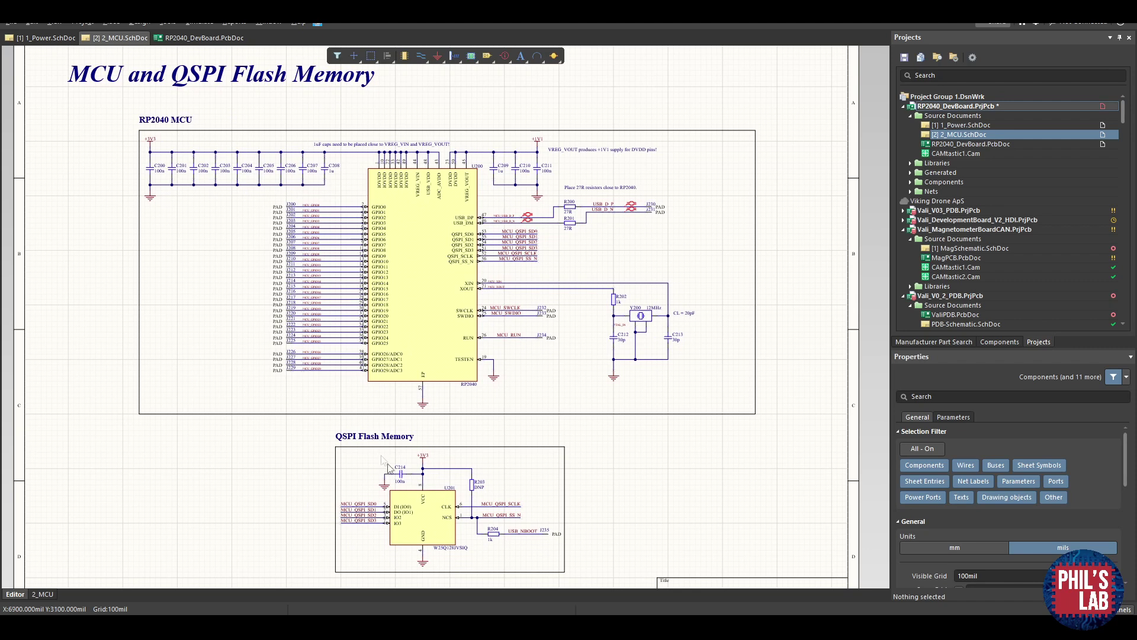
pyautogui.hotkey('alt', 'Tab')
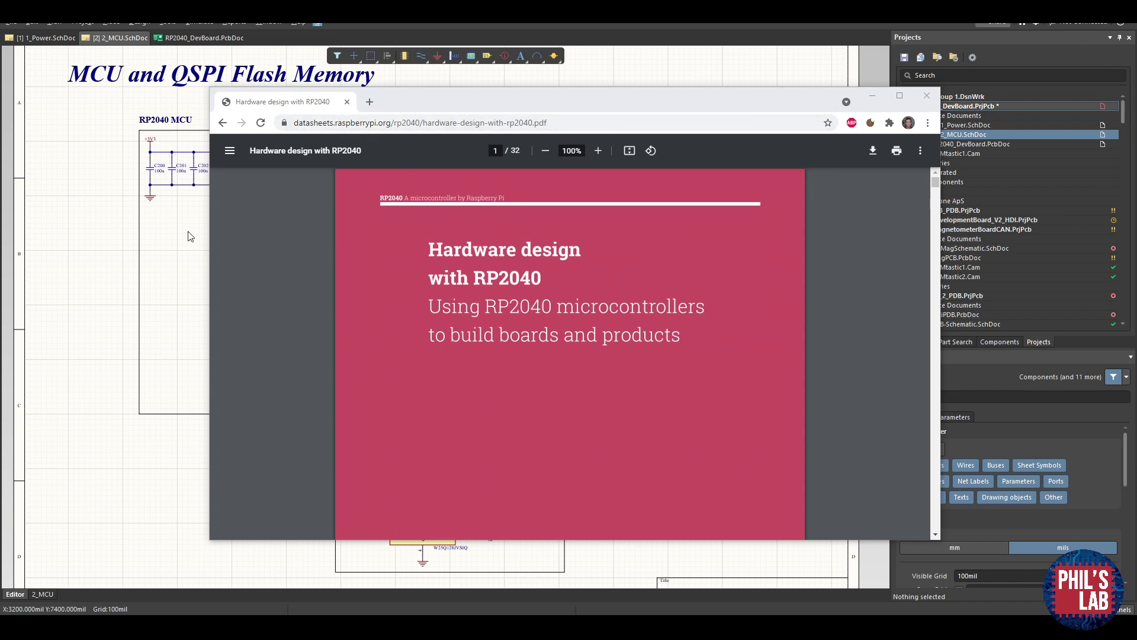
# - Return to Altium and zoom in on the RP2040 MCU symbol and its decoupling capacitors
pyautogui.hotkey('alt', 'Tab')
pyautogui.keyDown('ctrl'); pyautogui.scroll(4, 239, 301); pyautogui.keyUp('ctrl')
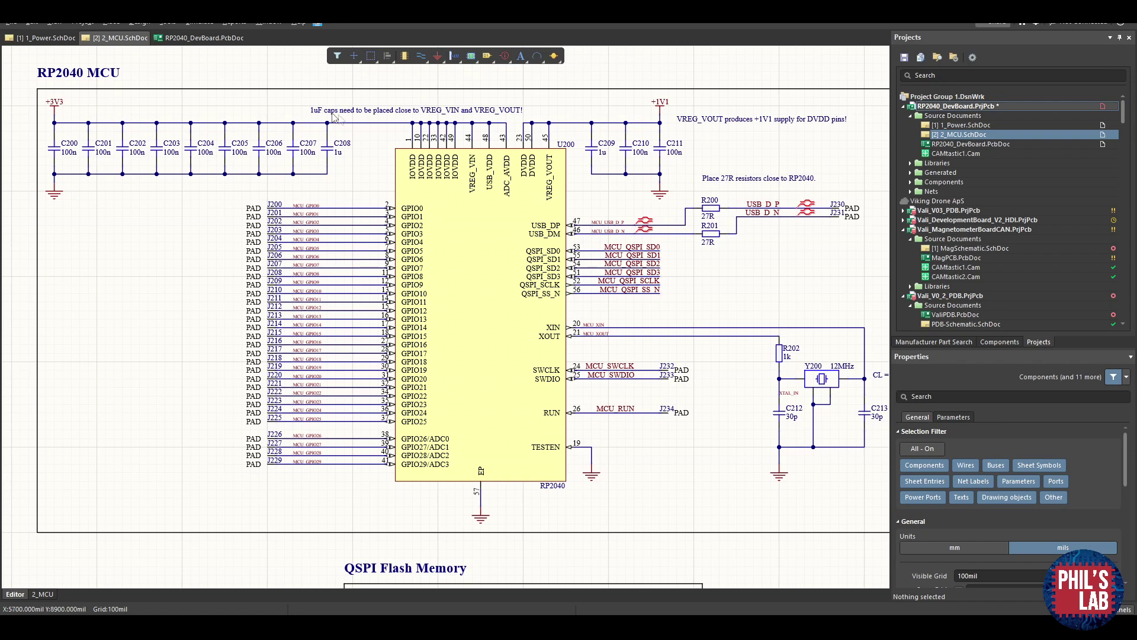
# - Zoom and pan across the RP2040 sheet to inspect GPIO0–GPIO29 wiring to pads J200–J229
pyautogui.keyDown('ctrl'); pyautogui.scroll(1, 459, 177); pyautogui.keyUp('ctrl')
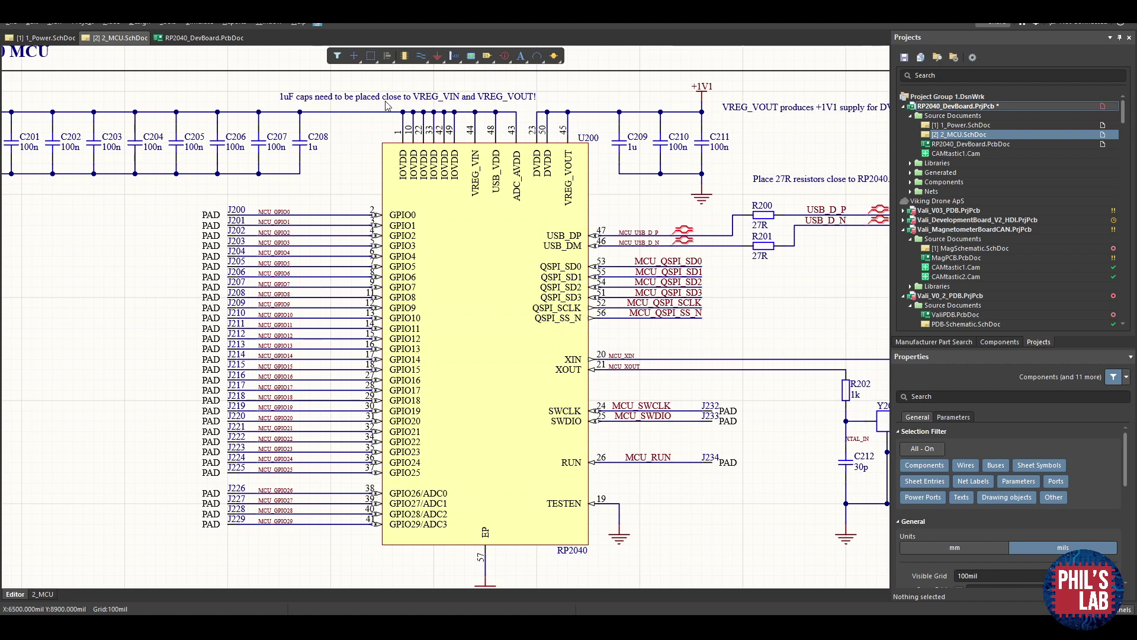
pyautogui.moveTo(500, 134); pyautogui.dragTo(699, 106, button='right')
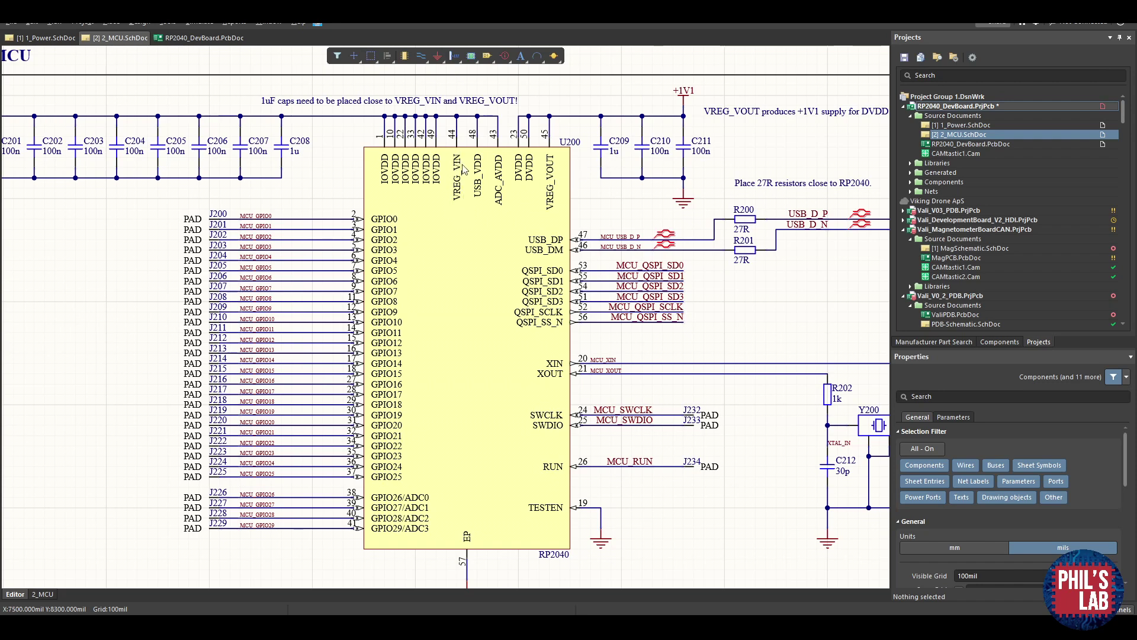
pyautogui.keyDown('ctrl'); pyautogui.scroll(-2, 478, 172); pyautogui.keyUp('ctrl')
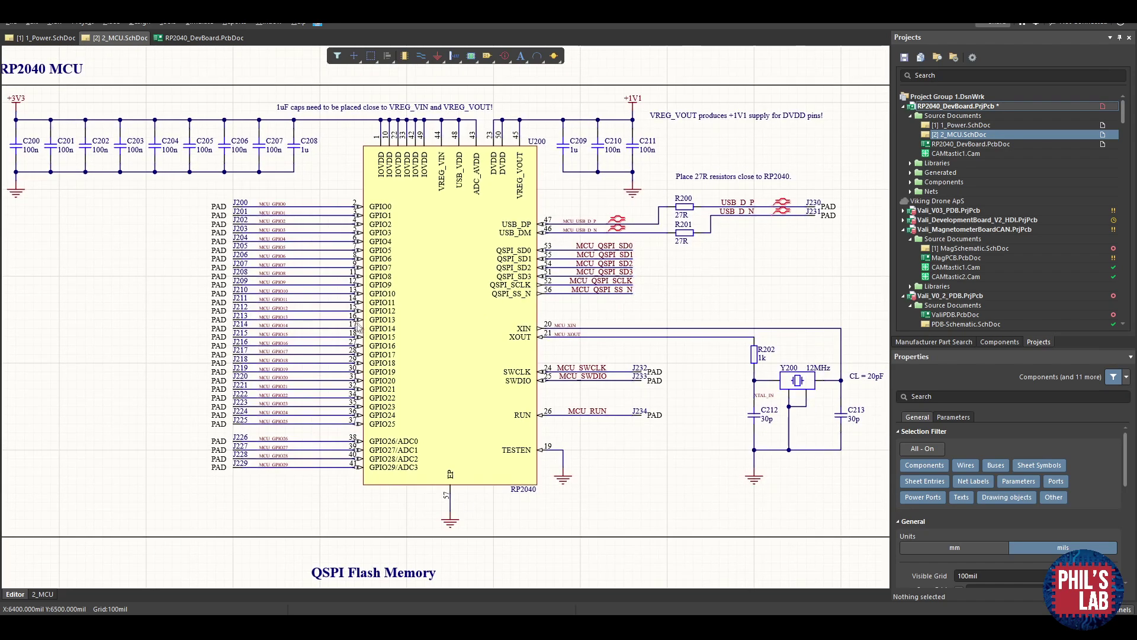
pyautogui.keyDown('ctrl'); pyautogui.scroll(3, 358, 327); pyautogui.keyUp('ctrl')
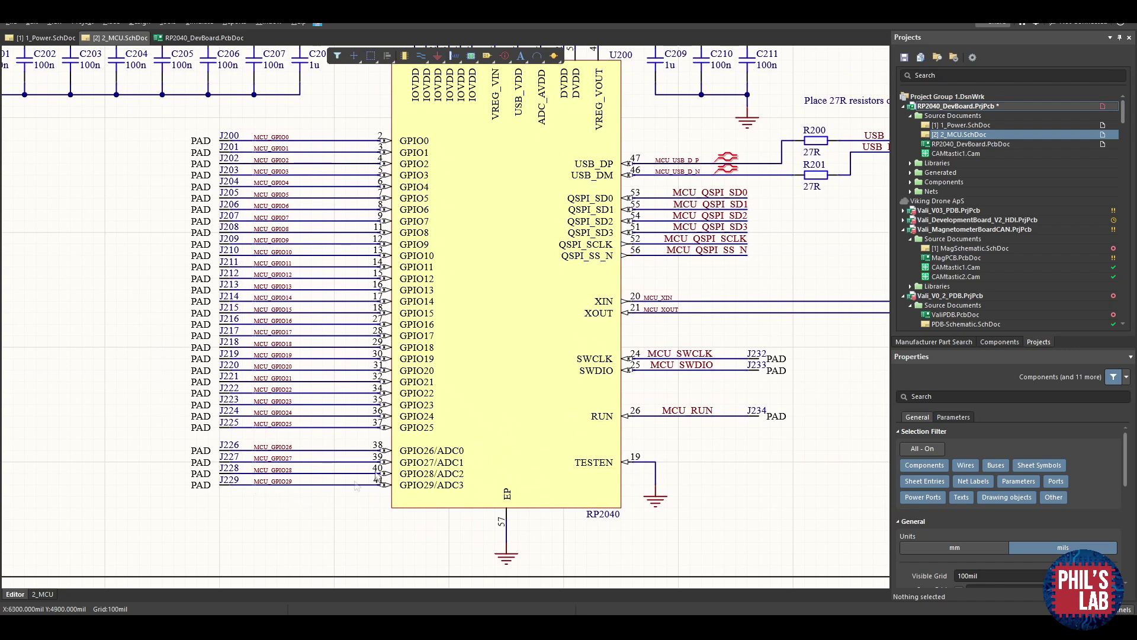
pyautogui.scroll(1, 285, 173)
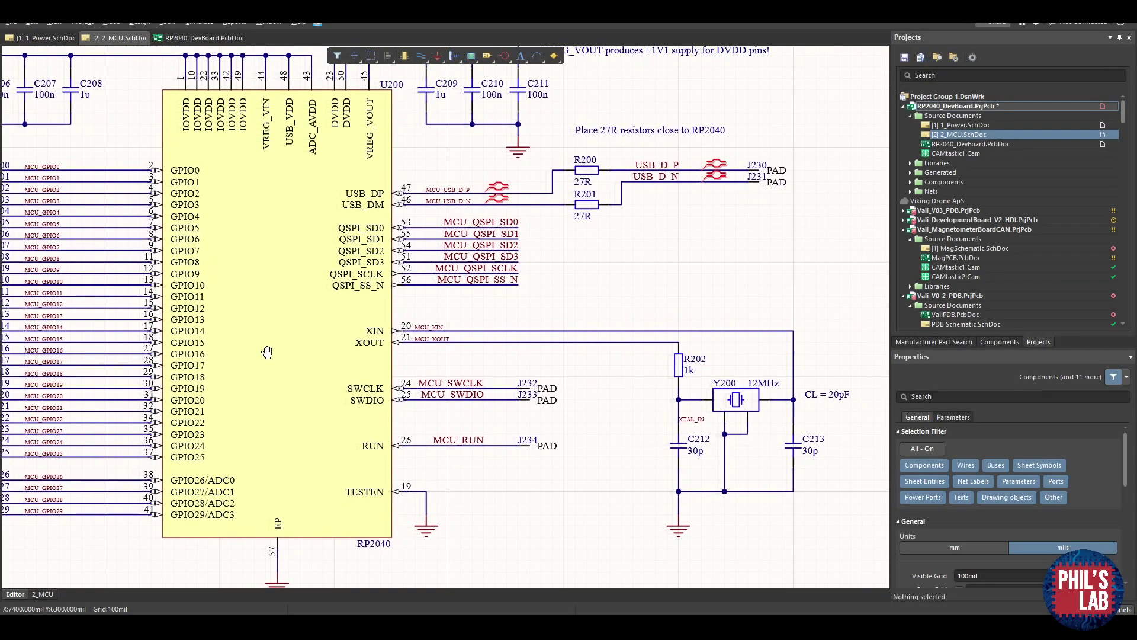
pyautogui.keyDown('shift'); pyautogui.hscroll(2, 291, 293); pyautogui.keyUp('shift')
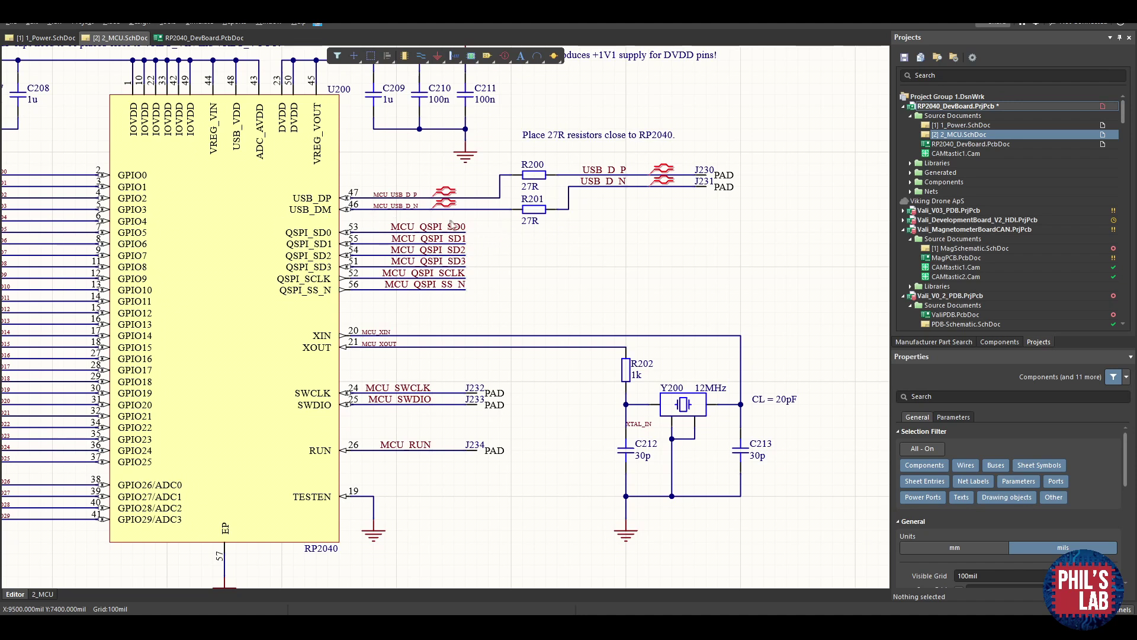
pyautogui.keyDown('ctrl'); pyautogui.scroll(1, 408, 203); pyautogui.keyUp('ctrl')
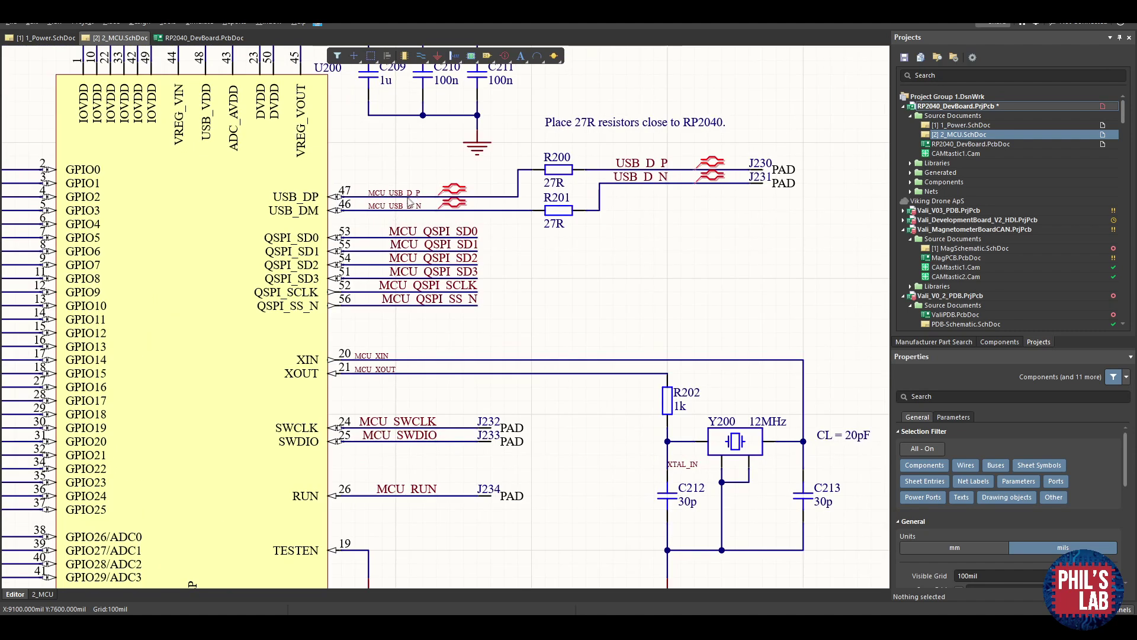
pyautogui.click(421, 195)
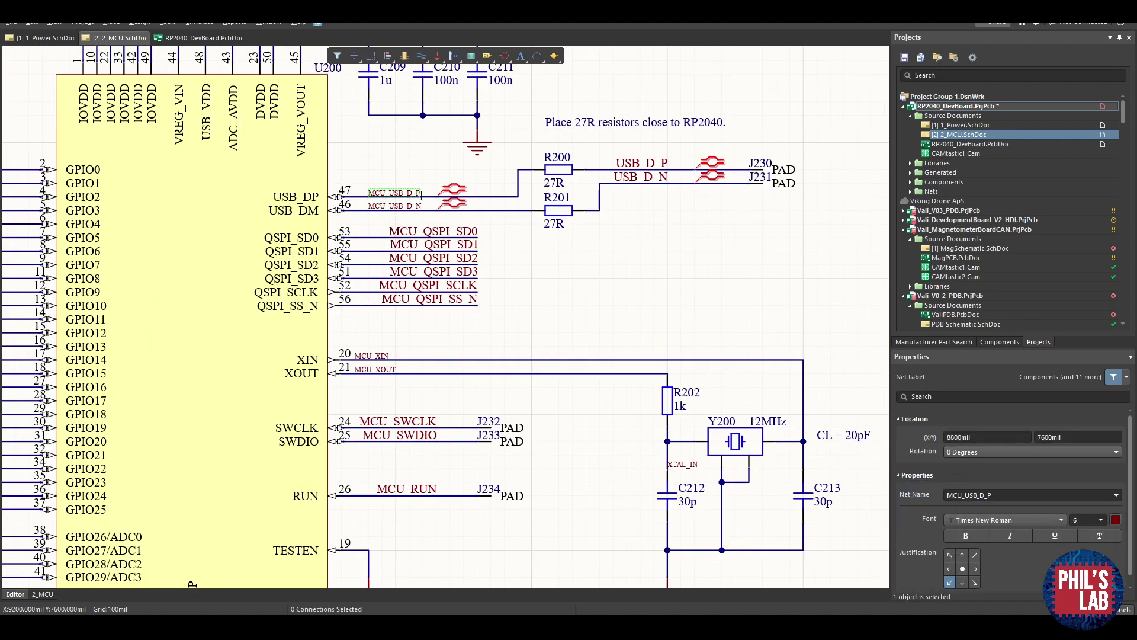
pyautogui.click(413, 213)
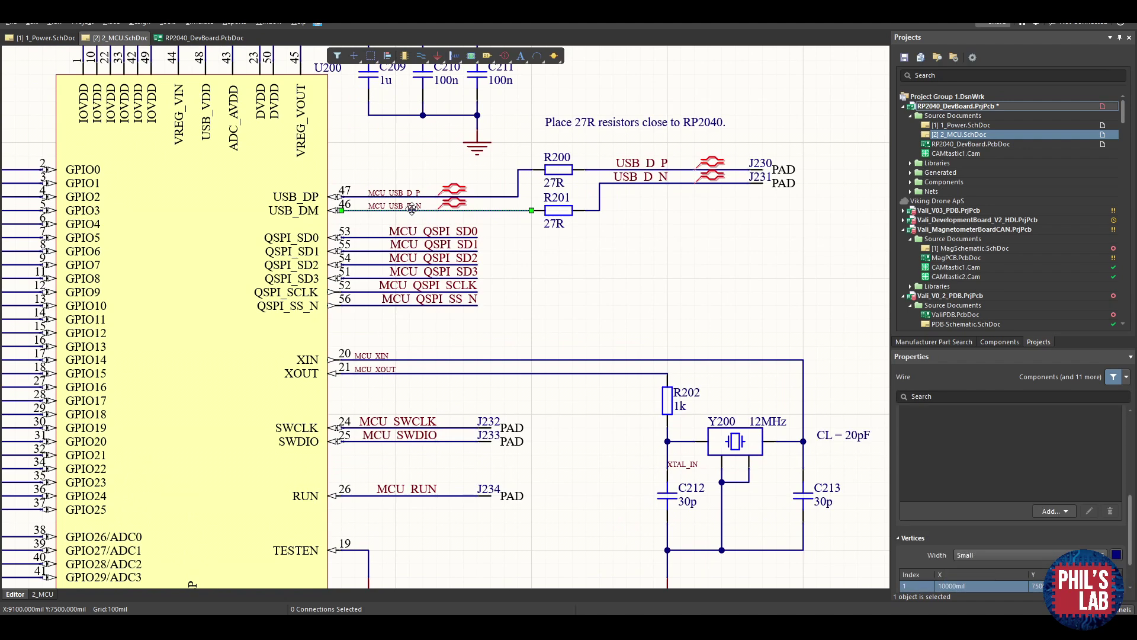
pyautogui.click(421, 179)
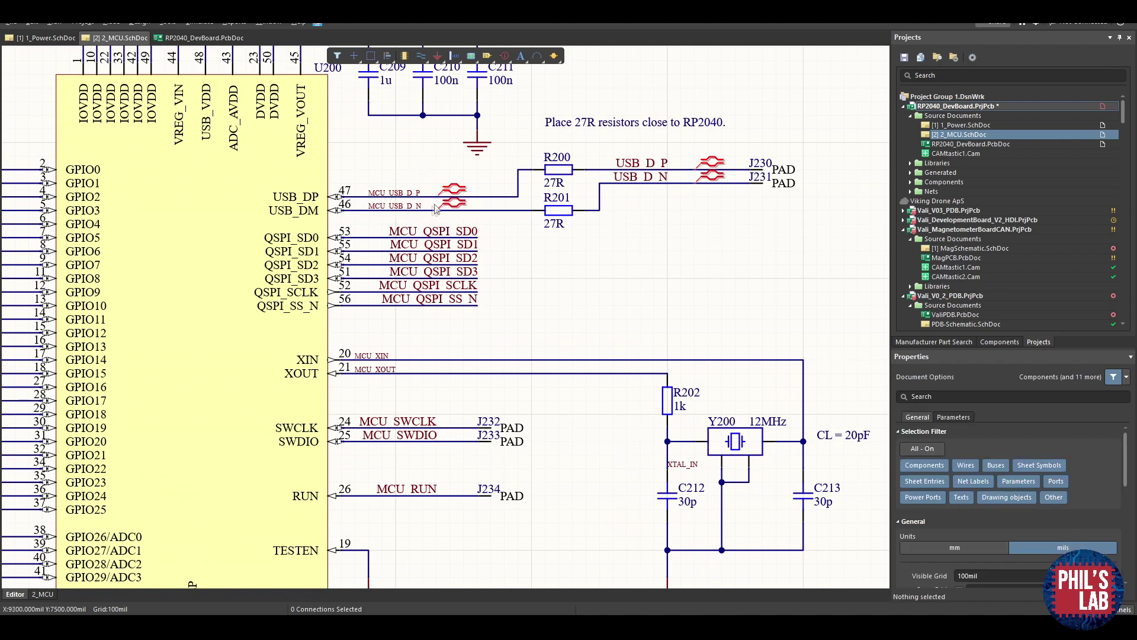
pyautogui.click(455, 199)
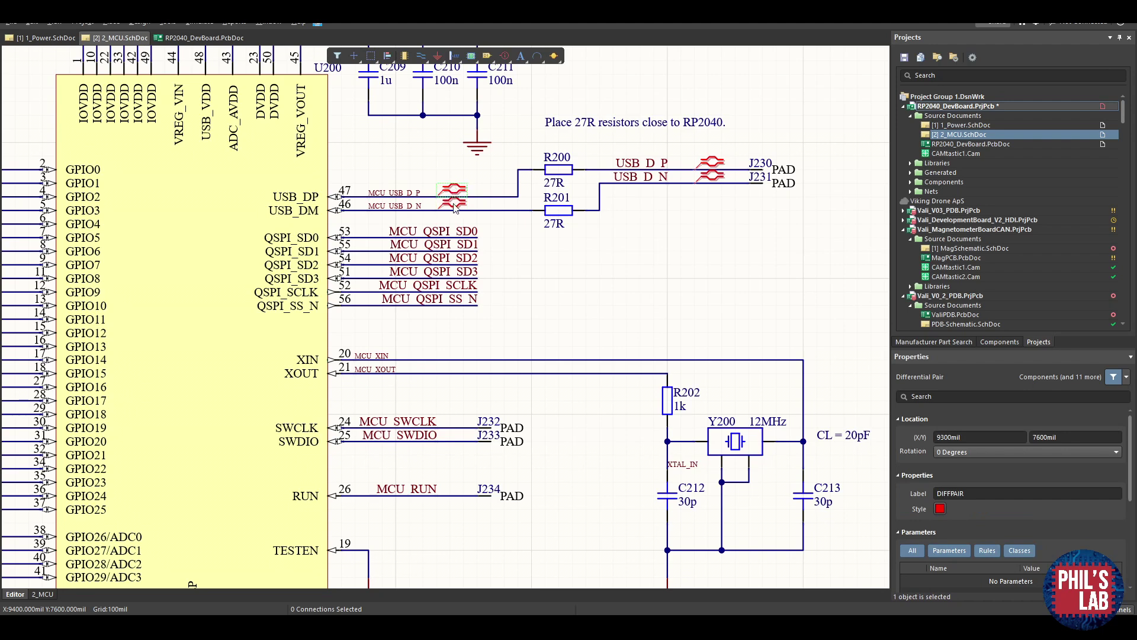
pyautogui.click(519, 232)
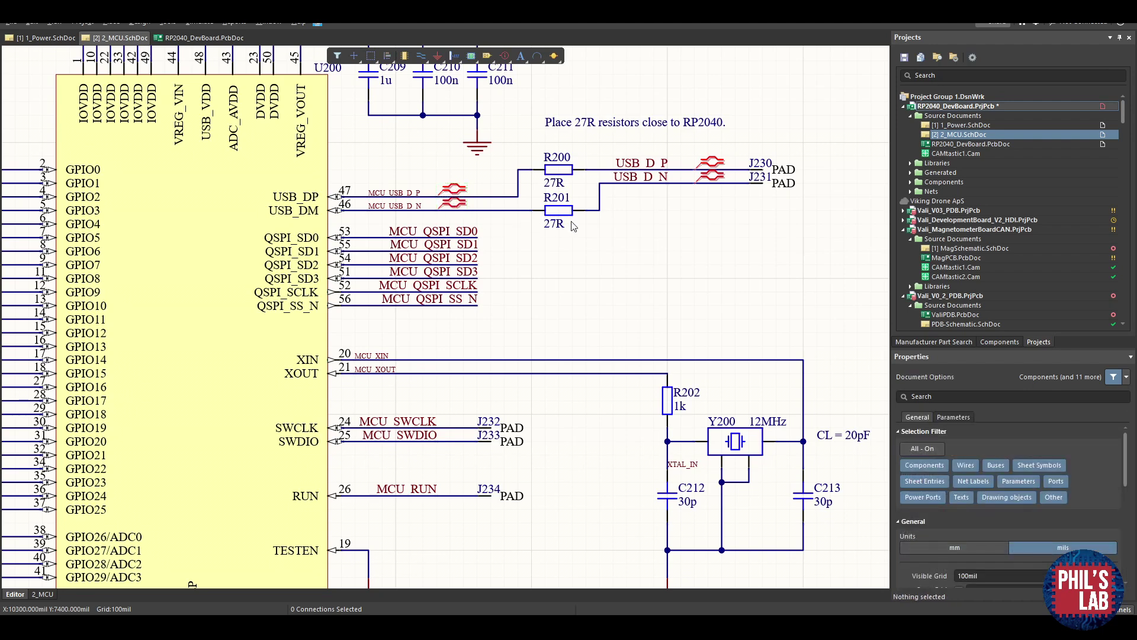
pyautogui.keyDown('shift'); pyautogui.hscroll(1, 778, 168); pyautogui.keyUp('shift')
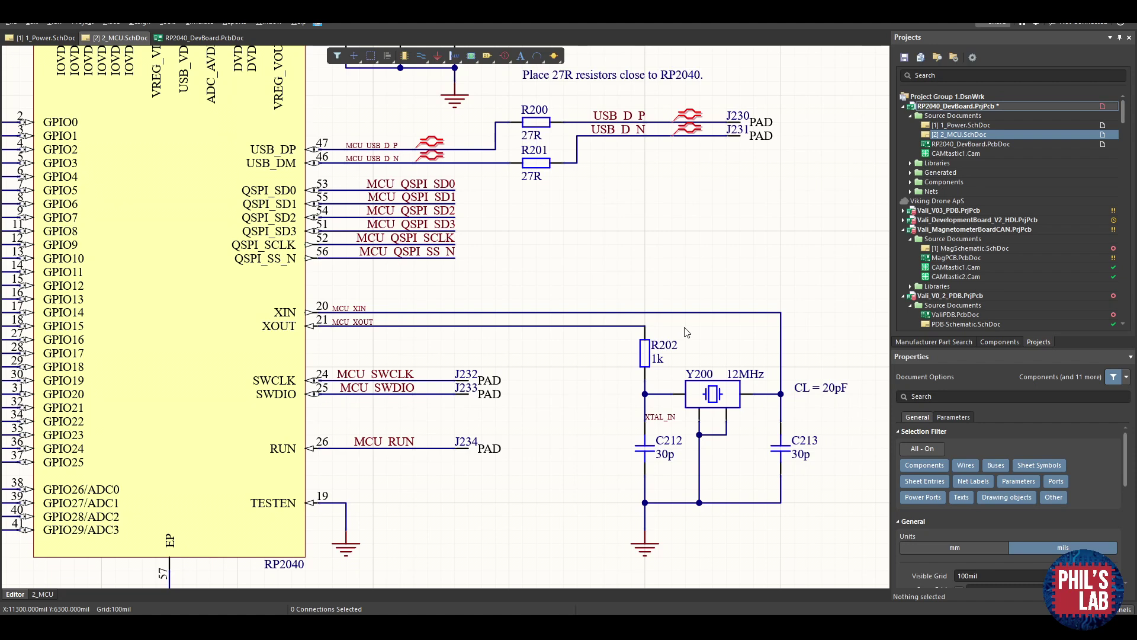
pyautogui.moveTo(697, 326); pyautogui.dragTo(638, 290, button='right')
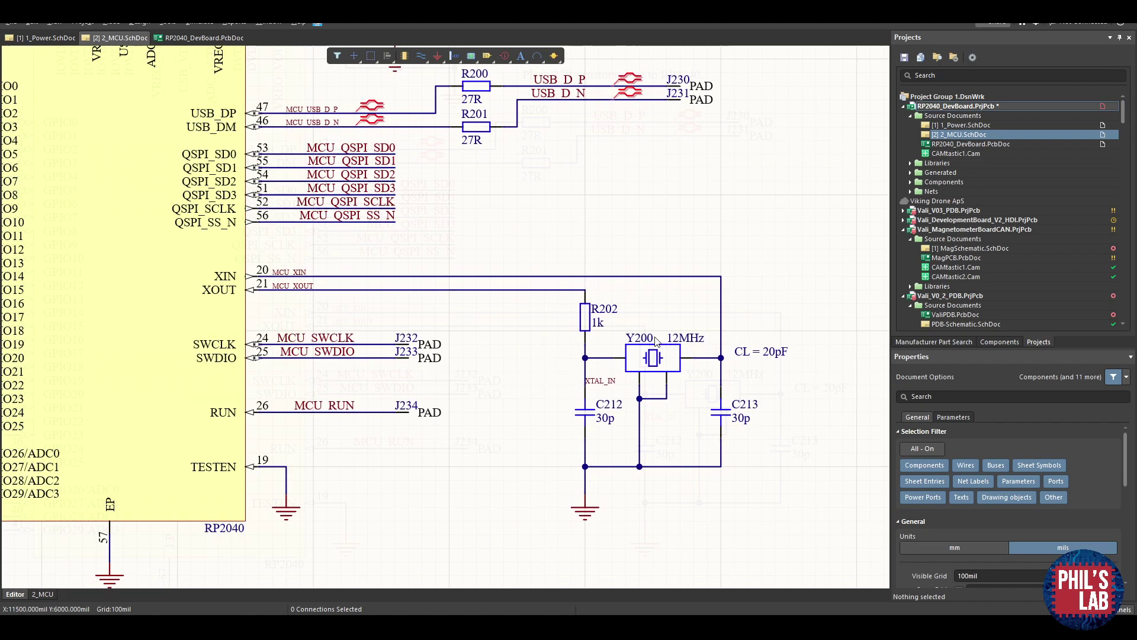
pyautogui.moveTo(670, 349); pyautogui.dragTo(646, 344, button='right')
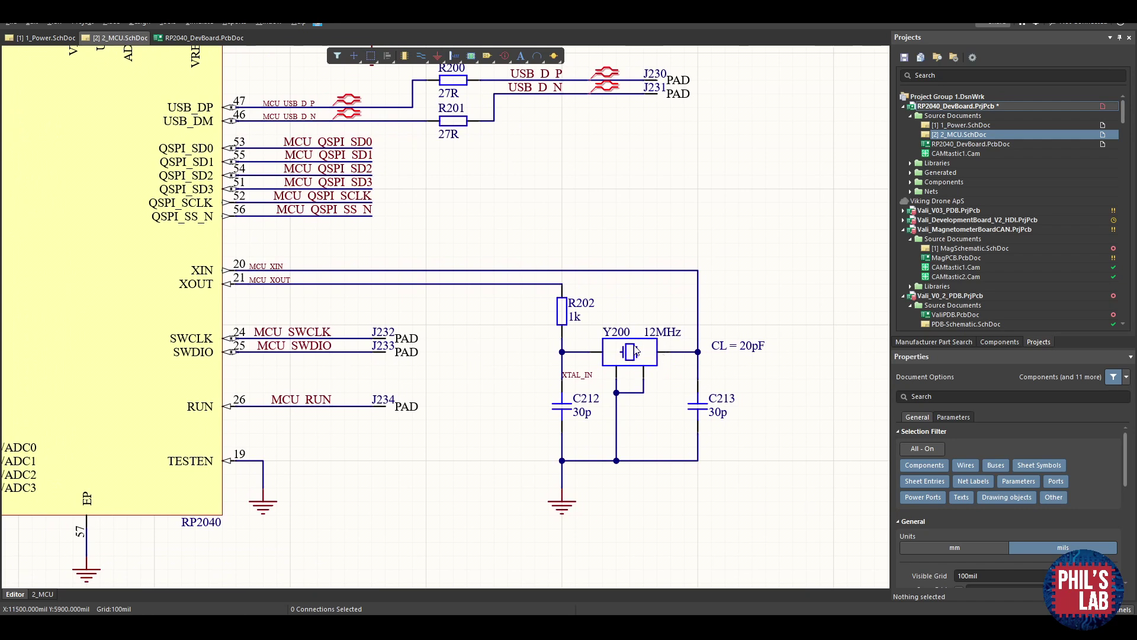
pyautogui.click(636, 352)
pyautogui.click(511, 308)
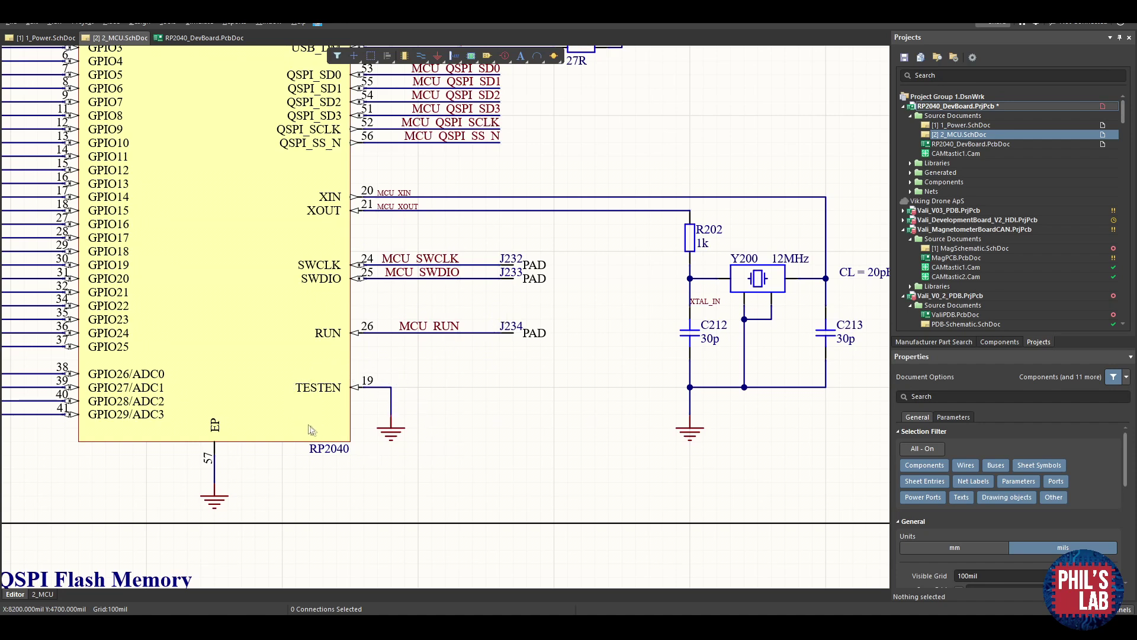
pyautogui.moveTo(309, 429); pyautogui.dragTo(385, 409, button='right')
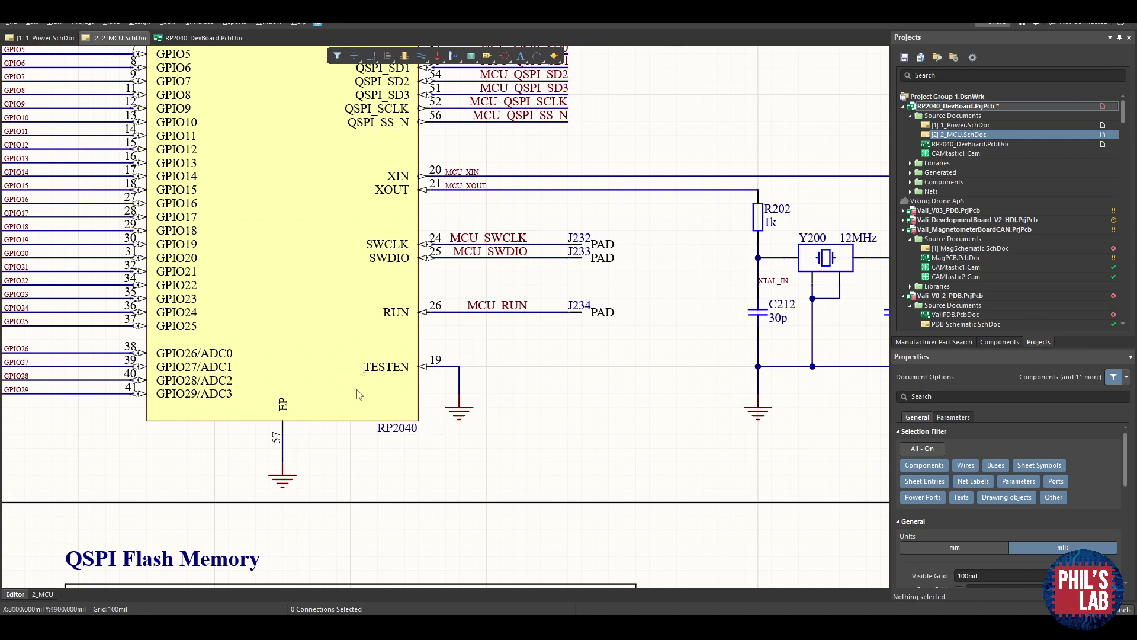
# - Zoom the schematic to the QSPI Flash Memory section with the W25Q128JVSIQ chip
pyautogui.keyDown('ctrl'); pyautogui.scroll(-2, 490, 353); pyautogui.keyUp('ctrl')
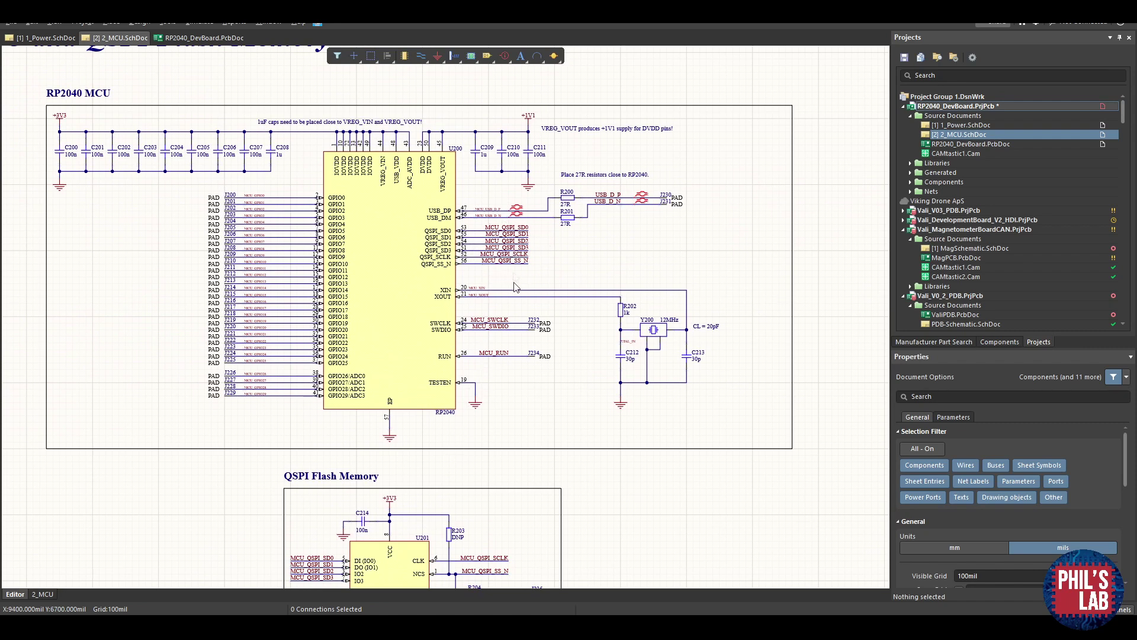
pyautogui.scroll(-4, 485, 435)
pyautogui.keyDown('ctrl'); pyautogui.scroll(1, 454, 367); pyautogui.keyUp('ctrl')
pyautogui.keyDown('ctrl'); pyautogui.scroll(1, 409, 468); pyautogui.keyUp('ctrl')
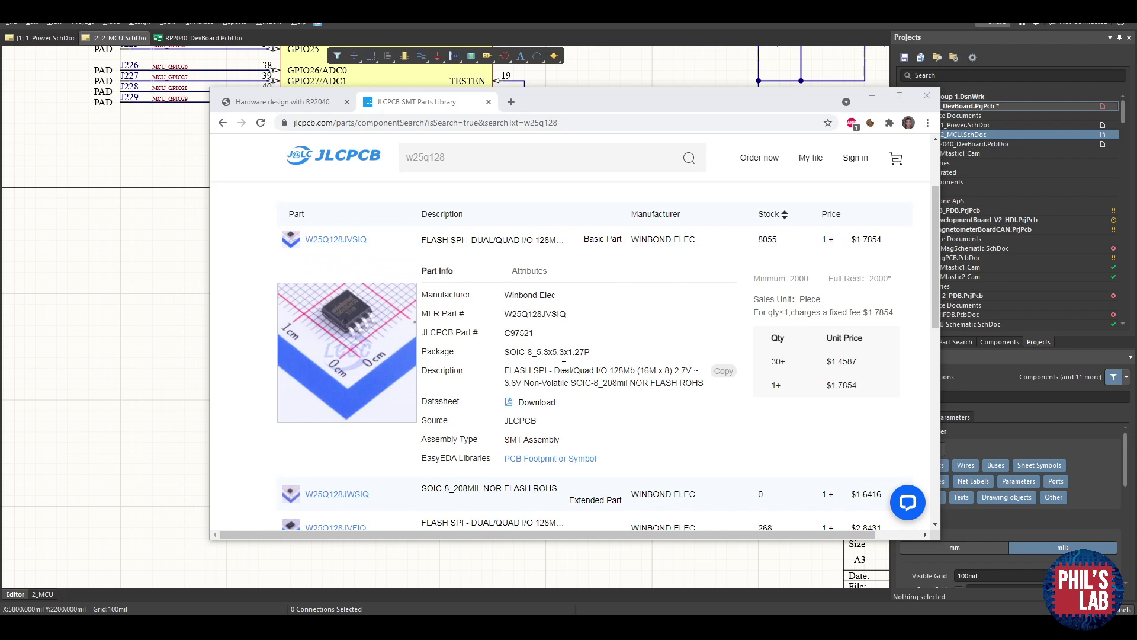
# - Enlarge the W25Q128JVSIQ chip photo on its JLCPCB part page
pyautogui.moveTo(386, 291)
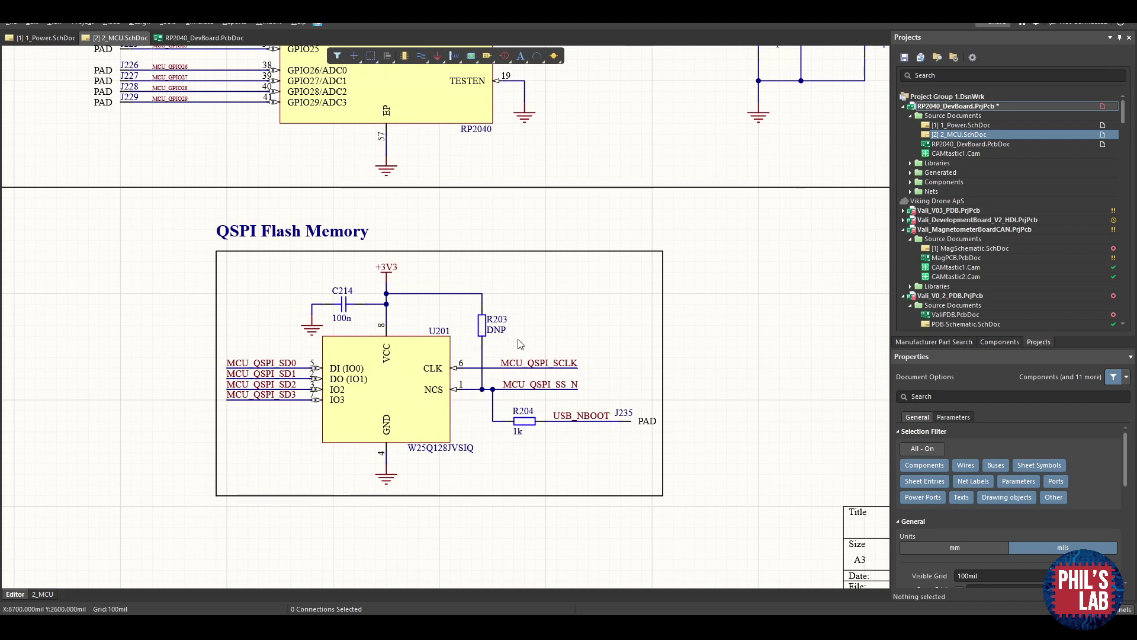
# - Fit the whole MCU schematic sheet in the window
pyautogui.hotkey('ctrl', 'pagedown')
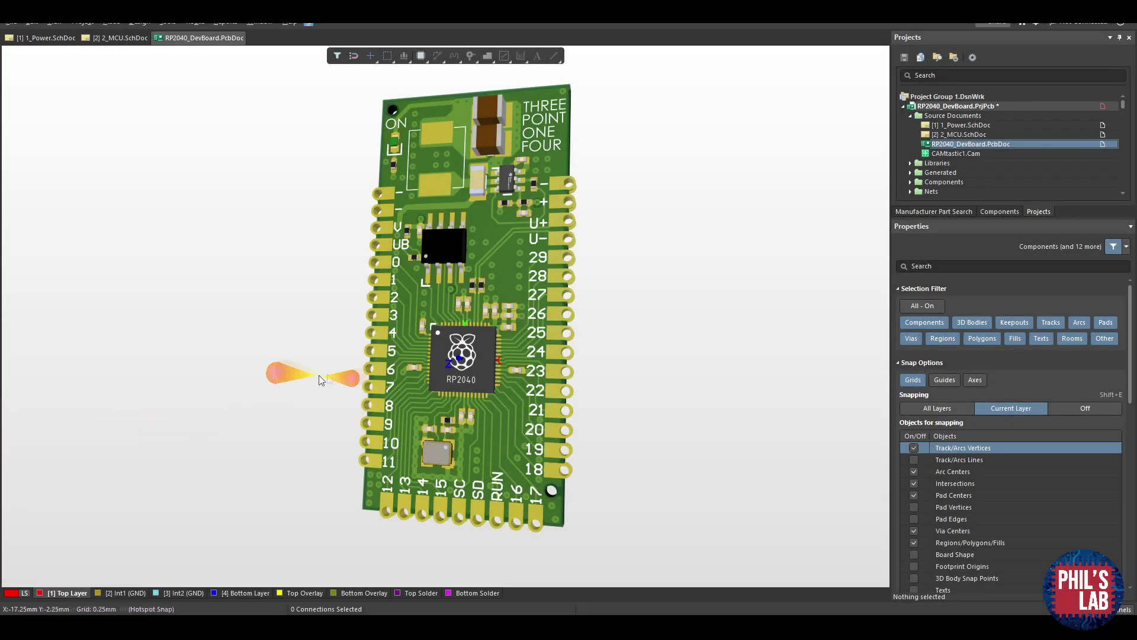
pyautogui.moveTo(478, 342); pyautogui.dragTo(415, 302, button='right')
pyautogui.press('shift')
pyautogui.press('shift')
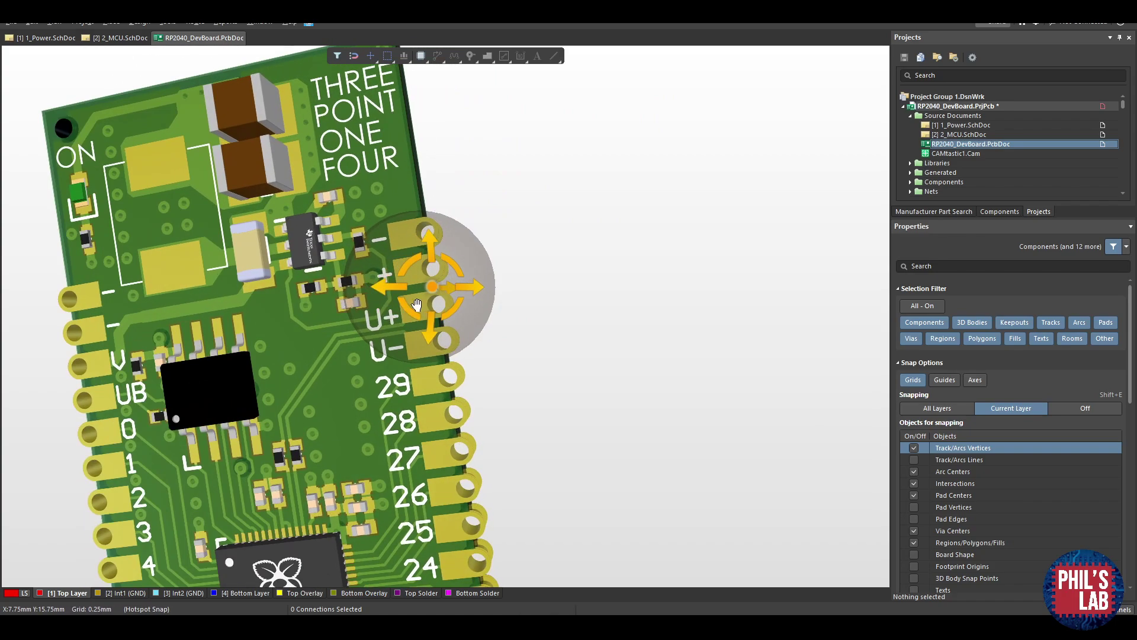
pyautogui.press('2')
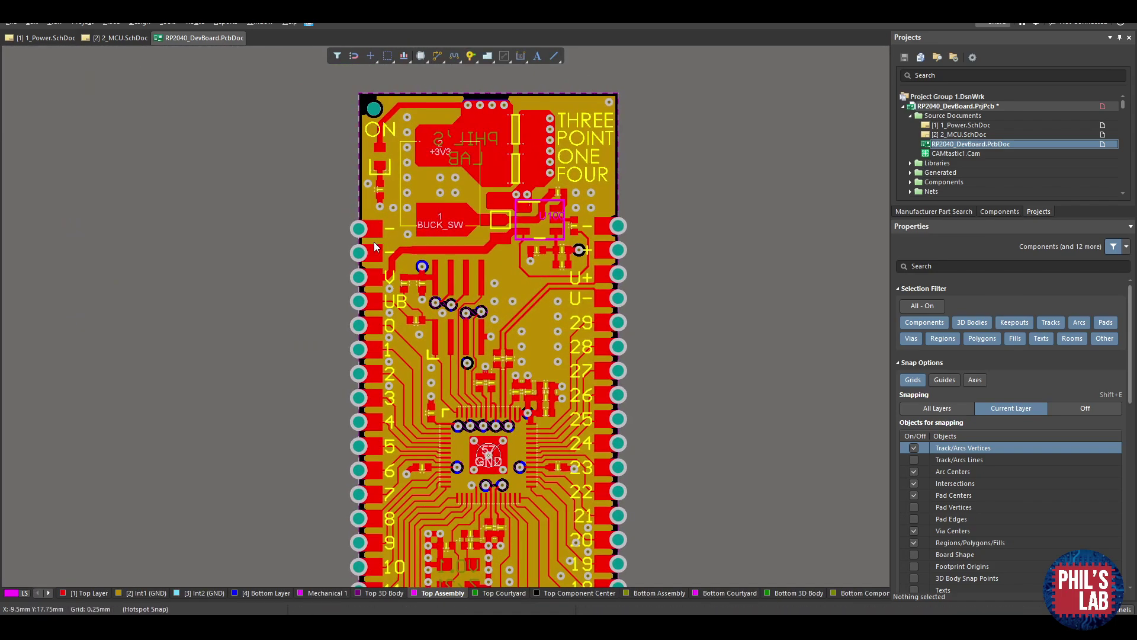
pyautogui.scroll(1, 366, 252)
pyautogui.keyDown('ctrl'); pyautogui.scroll(3, 366, 252); pyautogui.keyUp('ctrl')
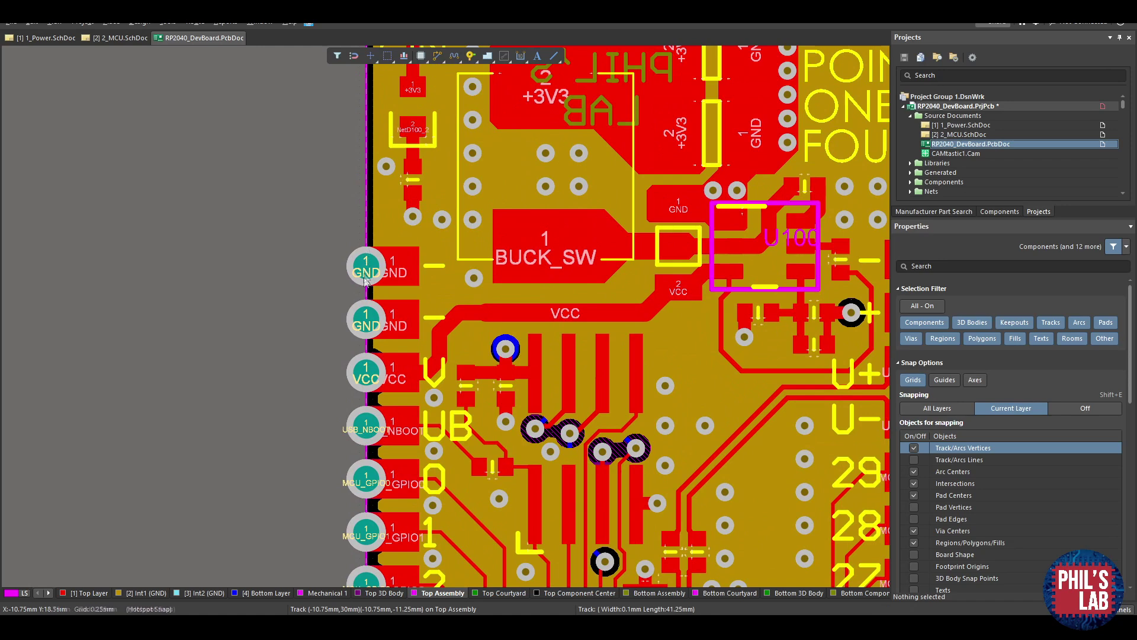
pyautogui.scroll(3, 366, 304)
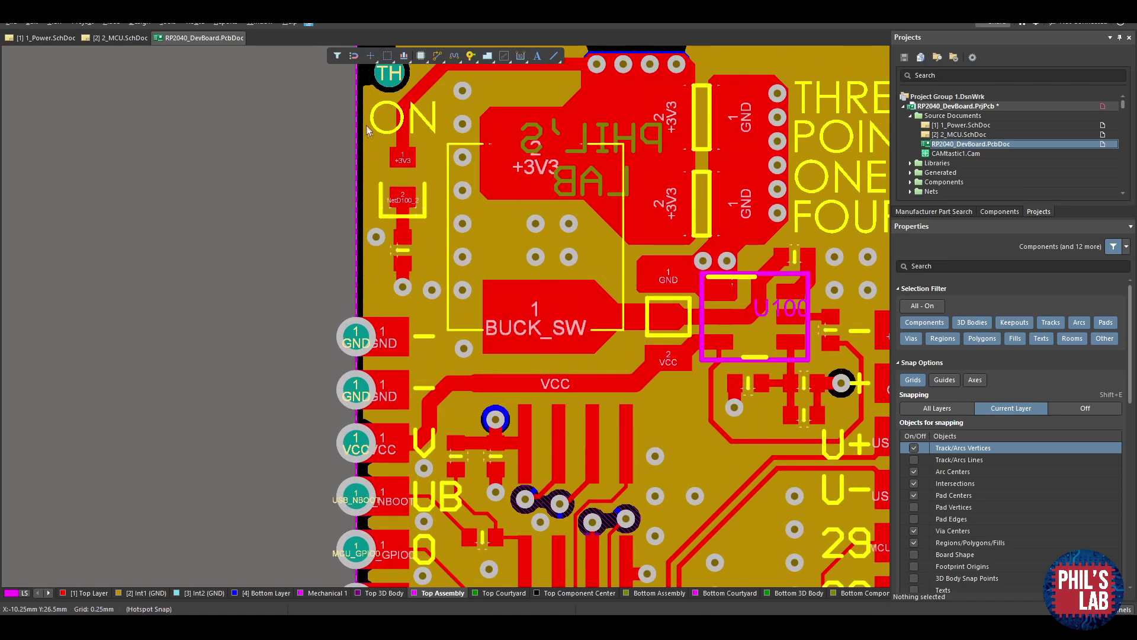
pyautogui.keyDown('ctrl'); pyautogui.scroll(1, 355, 346); pyautogui.keyUp('ctrl')
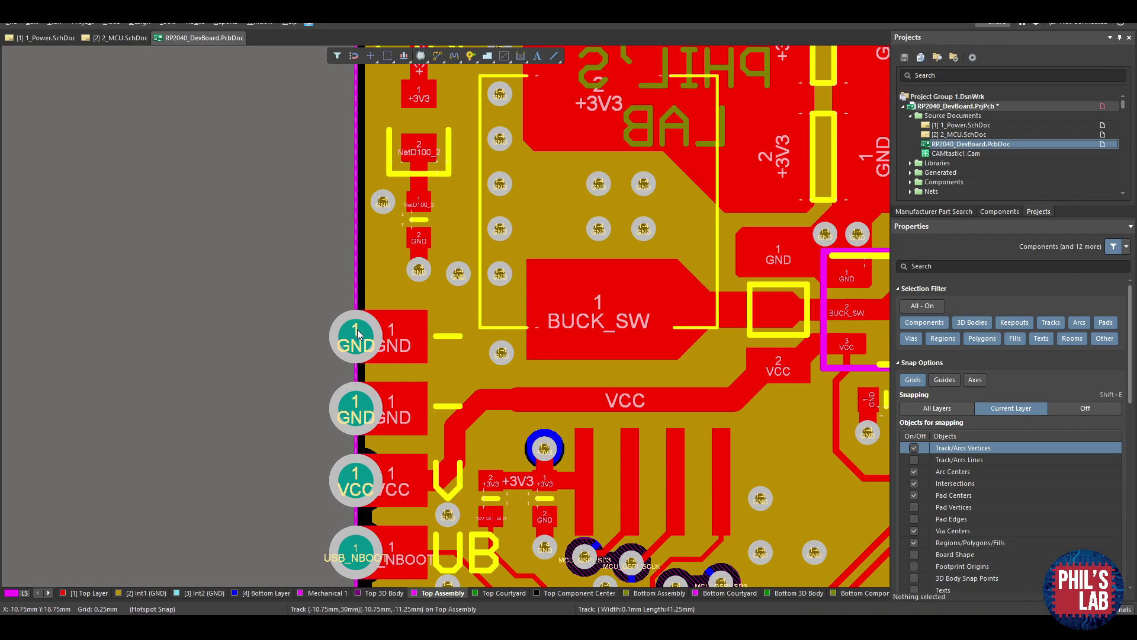
pyautogui.press('3')
pyautogui.keyDown('shift'); pyautogui.moveTo(357, 329); pyautogui.dragTo(235, 297, button='right'); pyautogui.keyUp('shift')
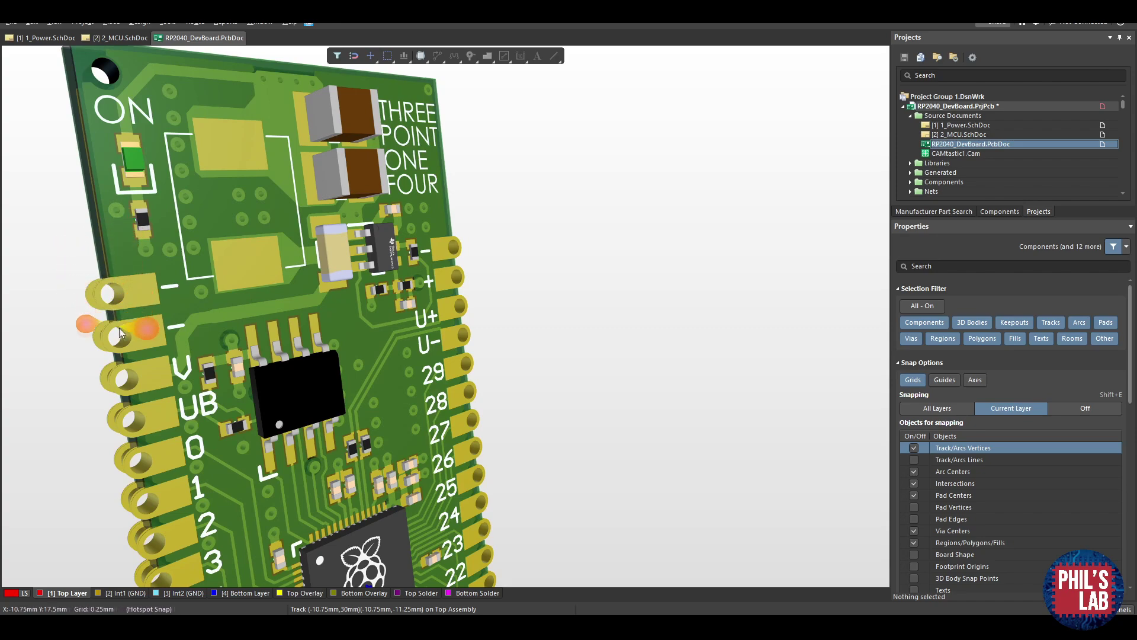
pyautogui.moveTo(143, 482); pyautogui.dragTo(131, 431, button='right')
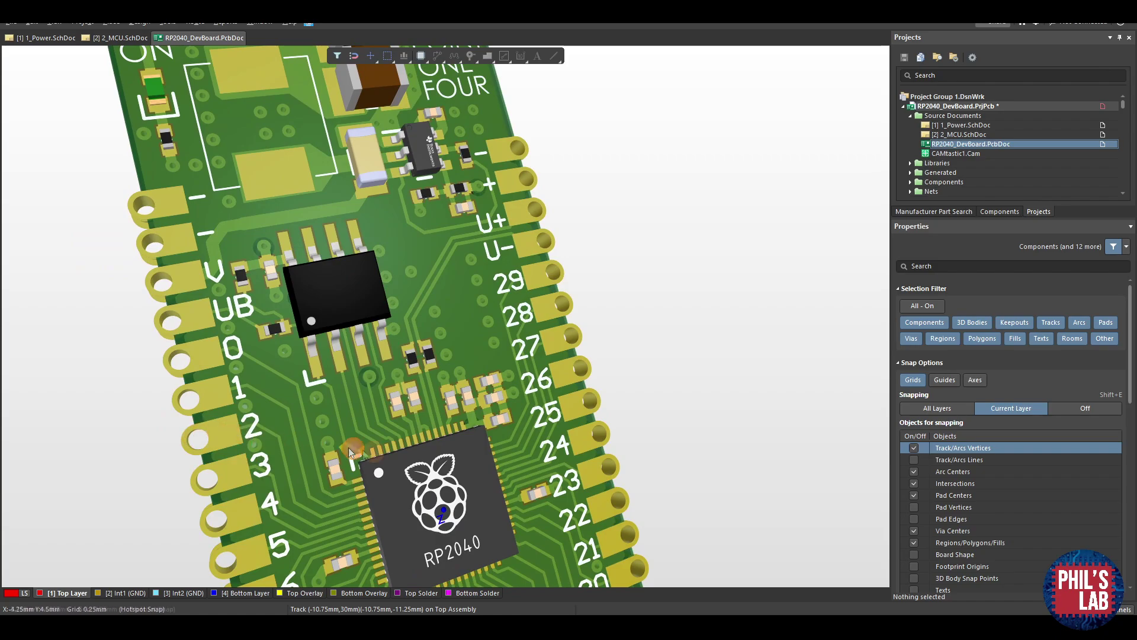
pyautogui.moveTo(349, 447); pyautogui.dragTo(381, 367, button='right')
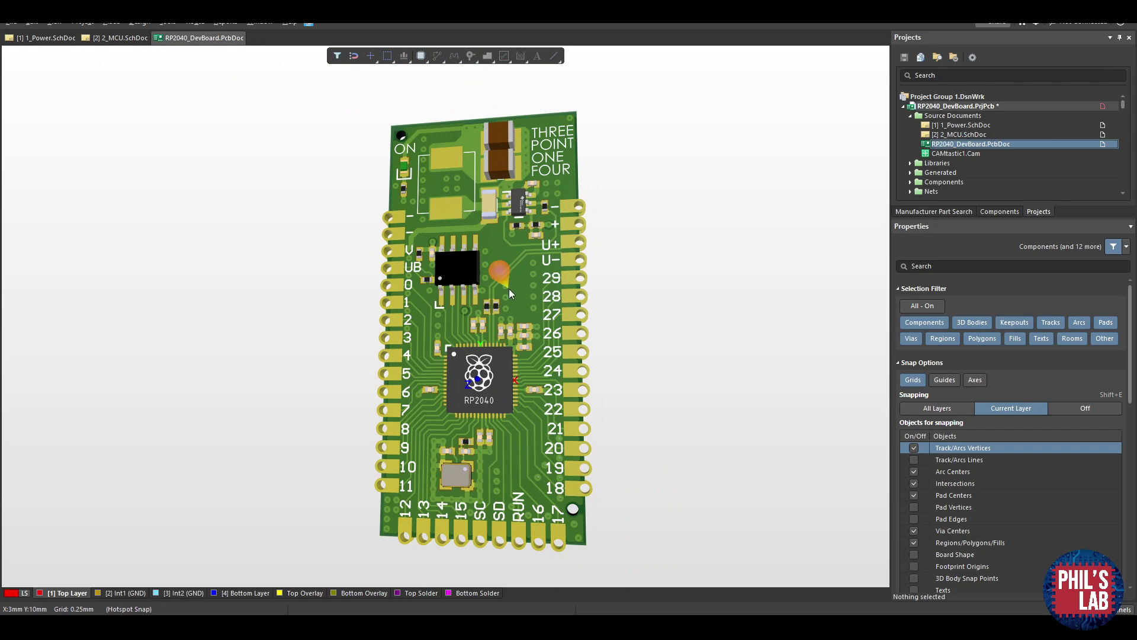
# - Return to 2D with all layers shown, stepping through Int1 (GND), Int2 (GND) and Bottom layers
pyautogui.press('2')
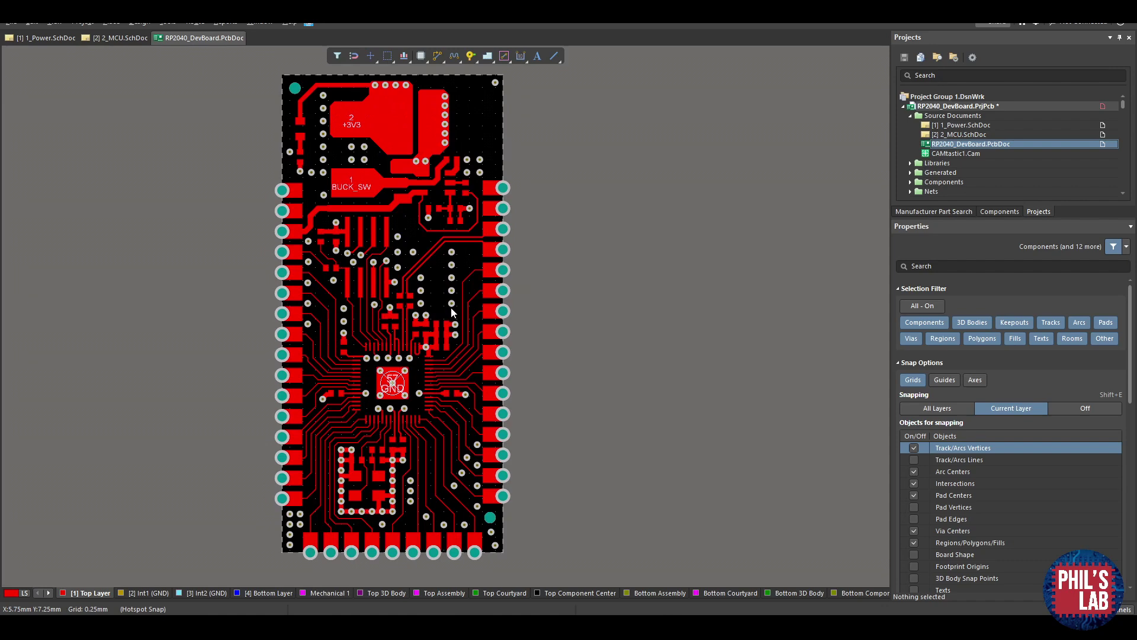
pyautogui.hotkey('shift', 's')
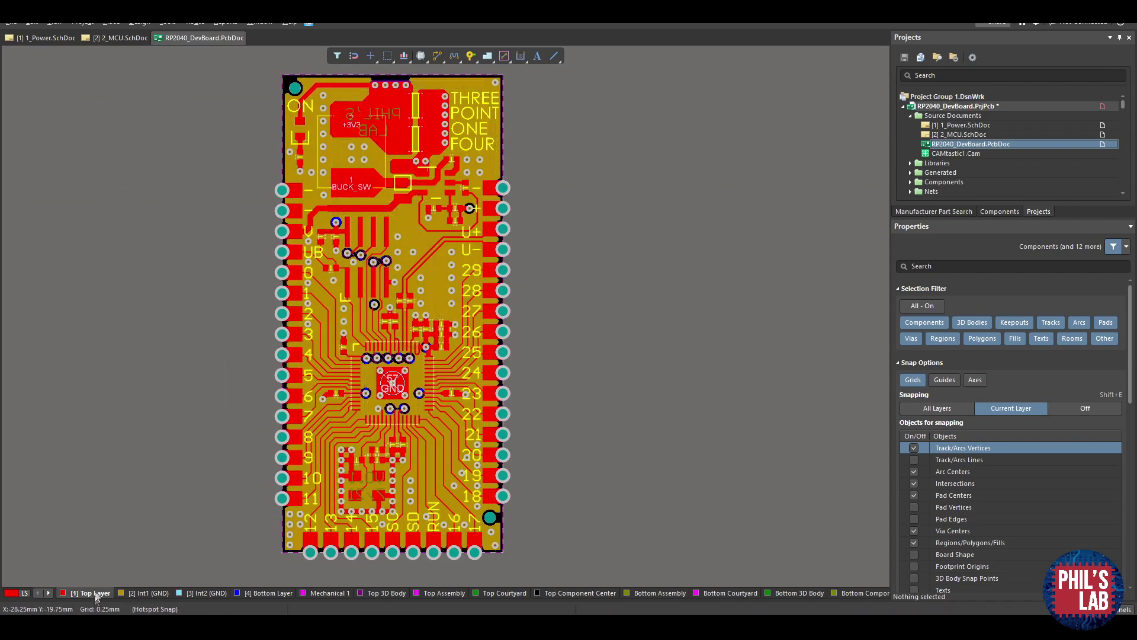
pyautogui.click(147, 592)
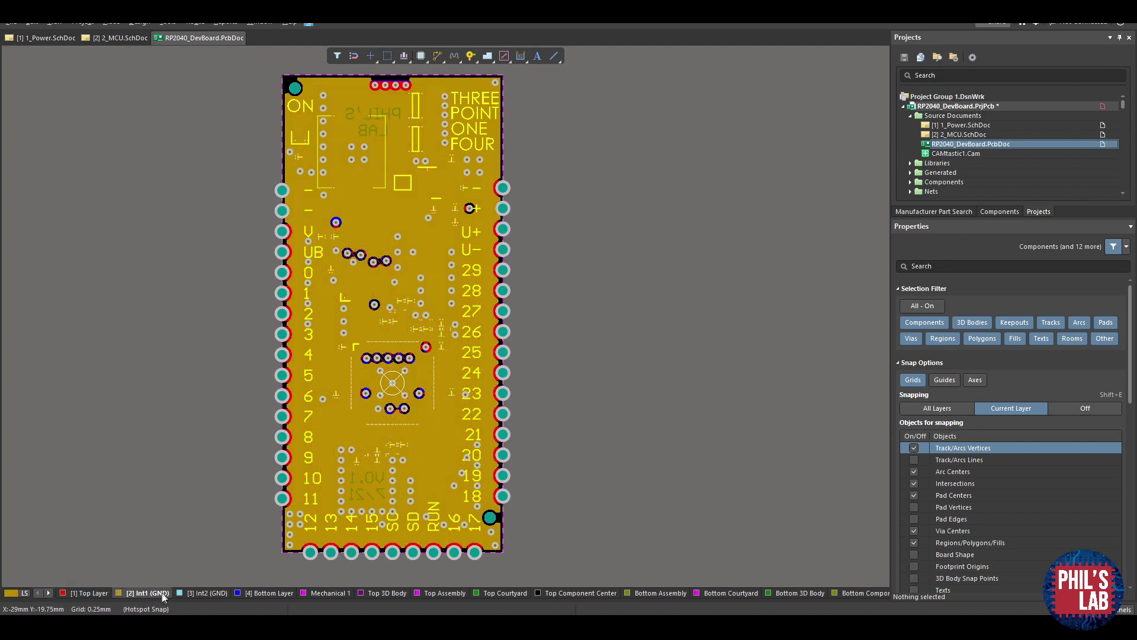
pyautogui.click(213, 592)
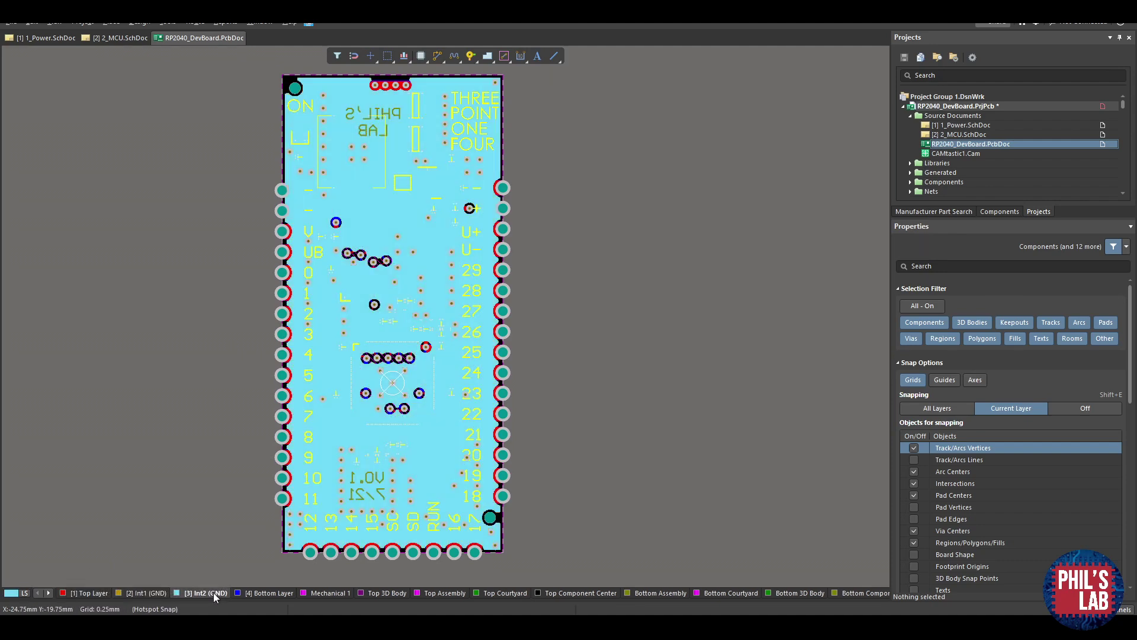
pyautogui.click(266, 593)
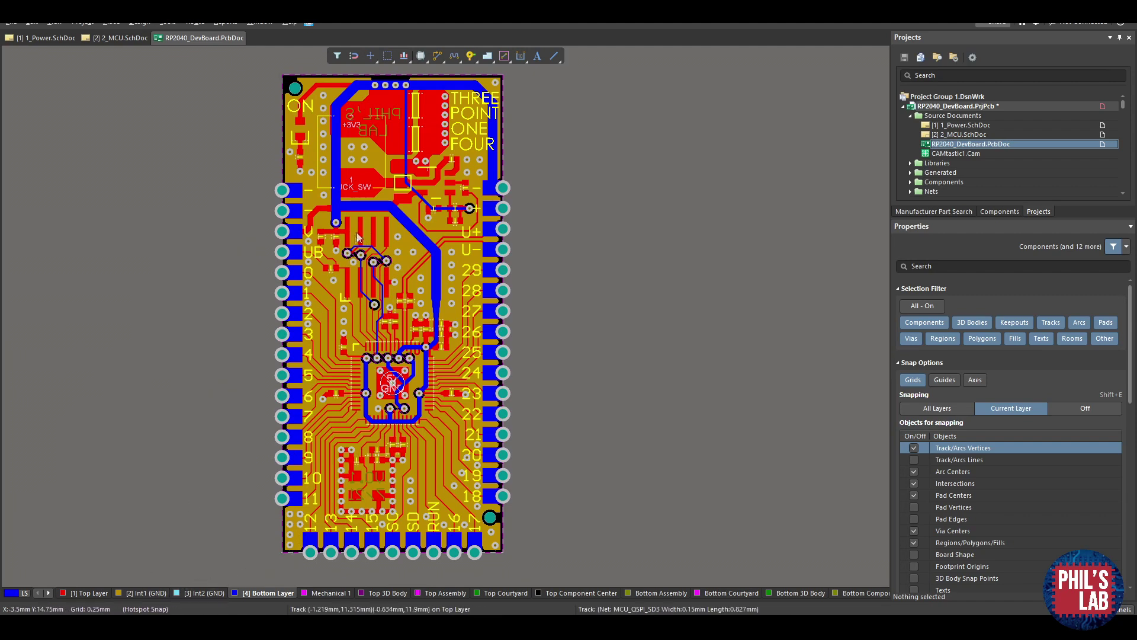
# - Compare the top and bottom copper layers, then view the board as a 3D render
pyautogui.click(95, 592)
pyautogui.click(264, 591)
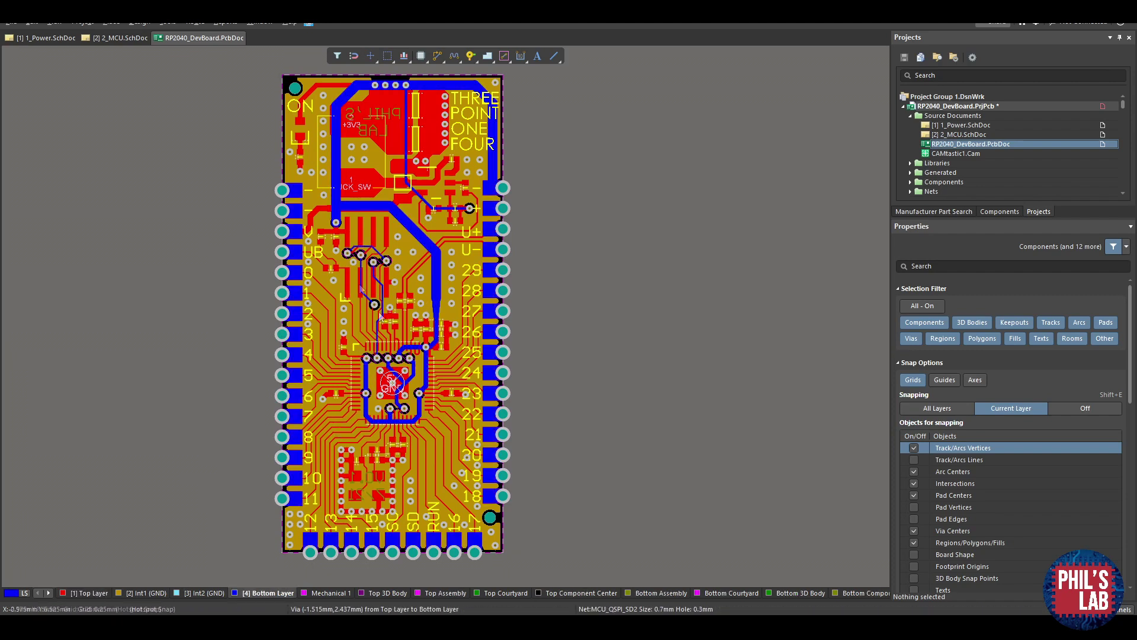
pyautogui.press('3')
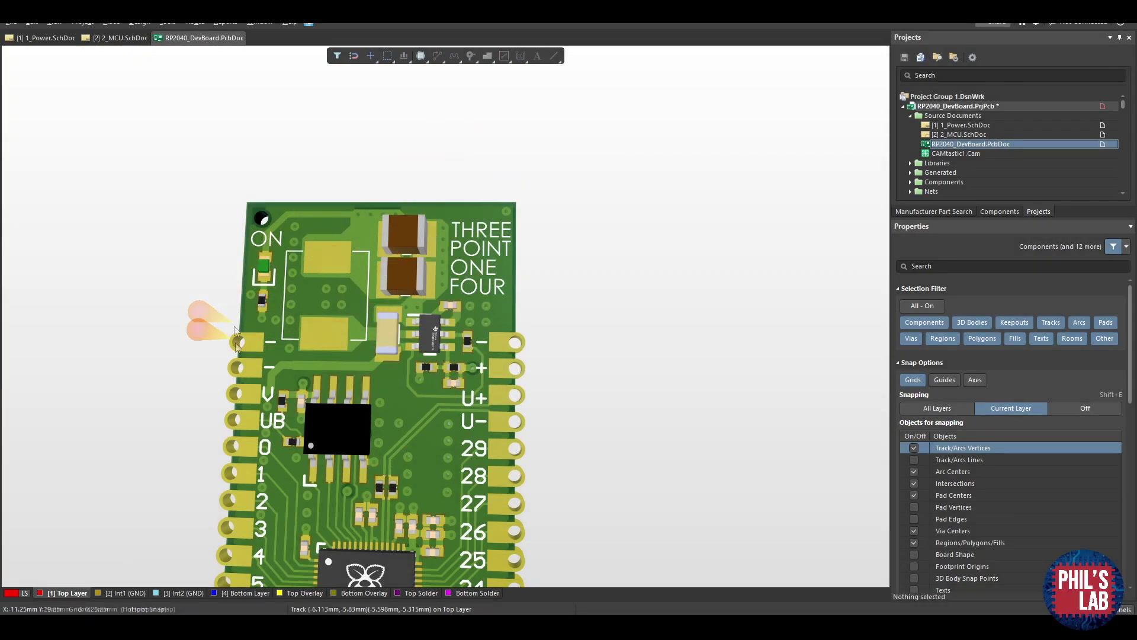
# - Zoom in on the TI buck regulator, tilt the 3D board around it, and reset to a flat top view
pyautogui.keyDown('ctrl'); pyautogui.scroll(5, 382, 308); pyautogui.keyUp('ctrl')
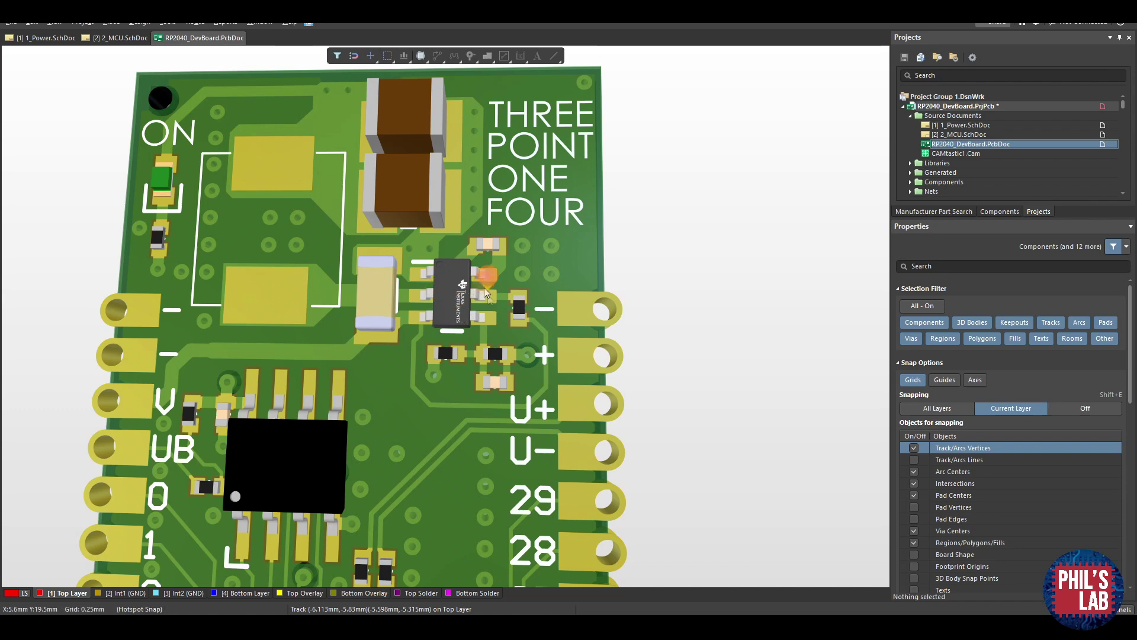
pyautogui.keyDown('shift'); pyautogui.moveTo(455, 314); pyautogui.dragTo(463, 346, button='right'); pyautogui.keyUp('shift')
pyautogui.press('0')
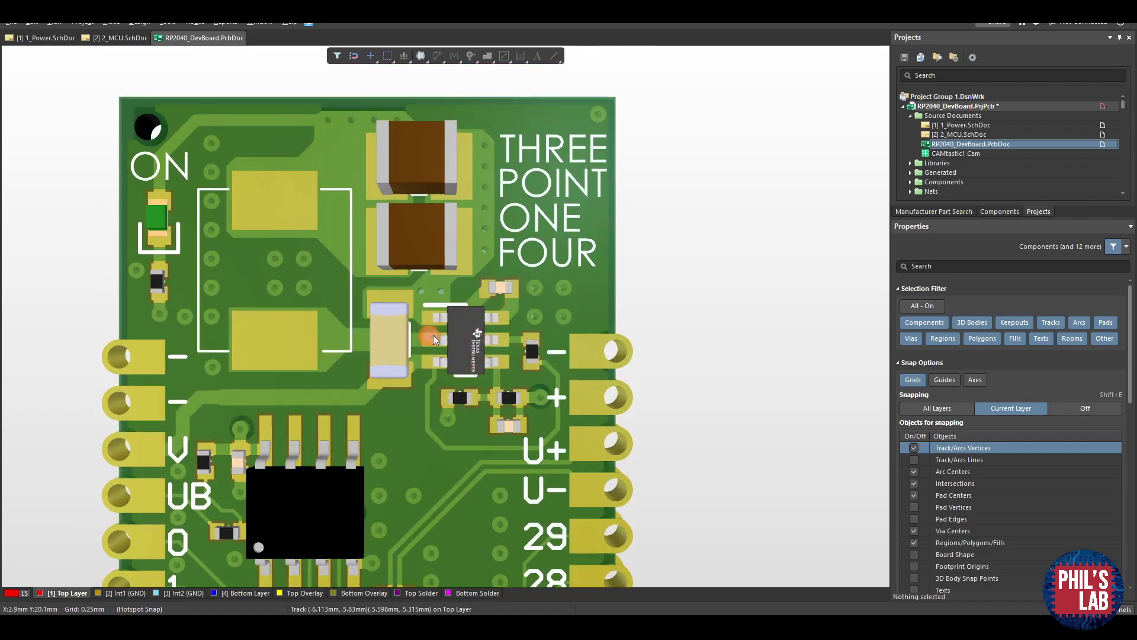
pyautogui.moveTo(455, 326); pyautogui.dragTo(446, 327, button='right')
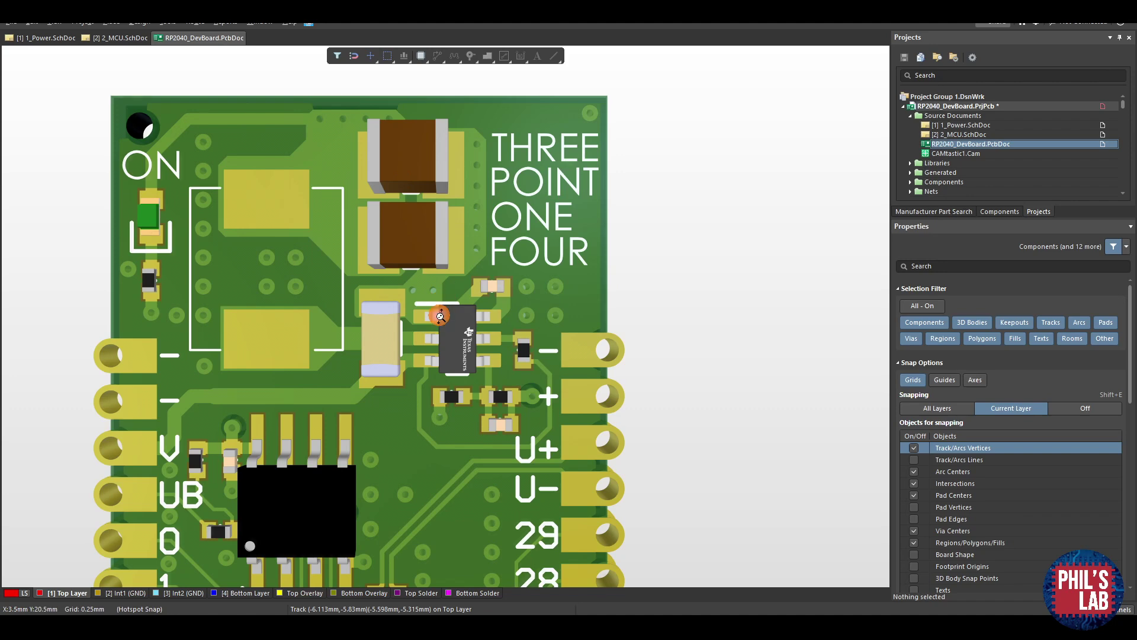
# - Adjust the zoom over the buck converter and return to the 2D top-copper layer view
pyautogui.keyDown('ctrl'); pyautogui.scroll(-1, 441, 301); pyautogui.keyUp('ctrl')
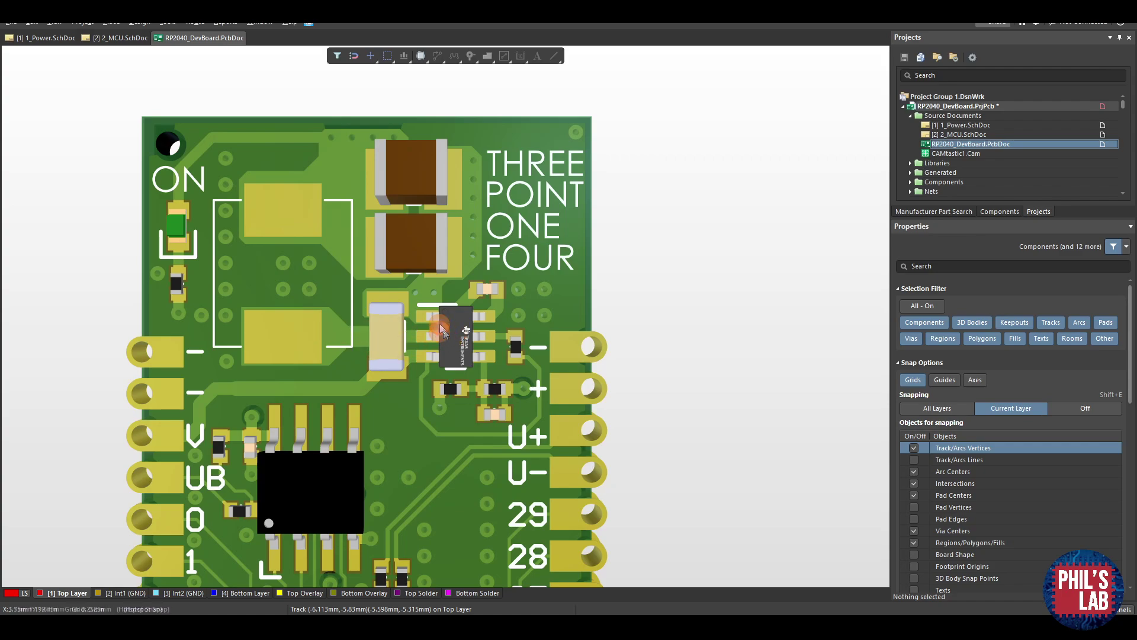
pyautogui.keyDown('ctrl'); pyautogui.scroll(1, 441, 332); pyautogui.keyUp('ctrl')
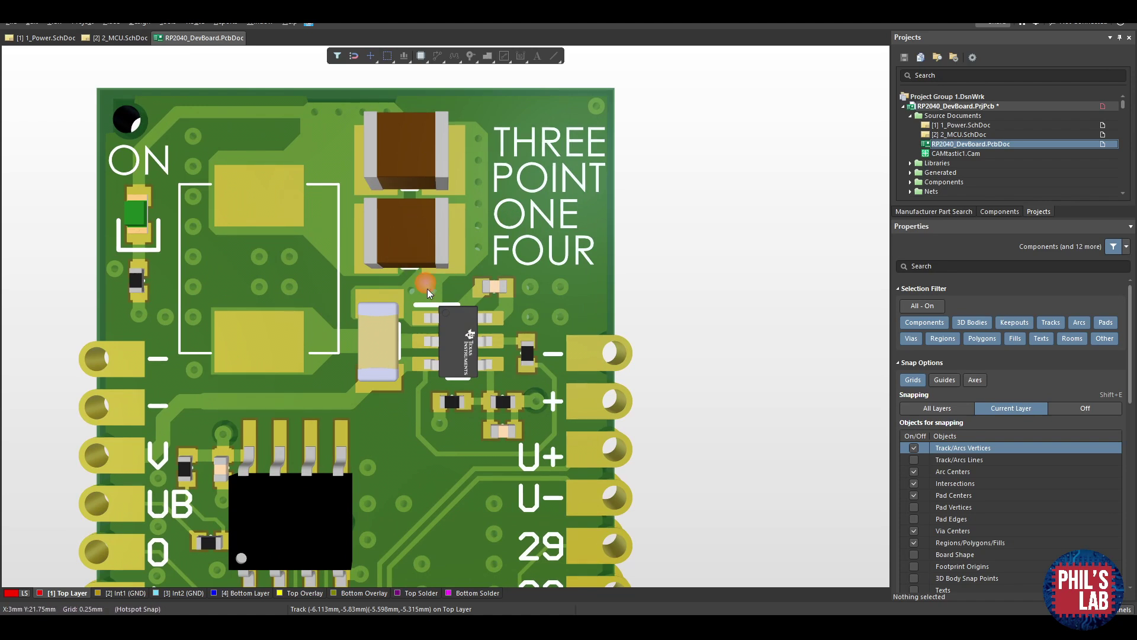
pyautogui.keyDown('ctrl'); pyautogui.scroll(2, 506, 378); pyautogui.keyUp('ctrl')
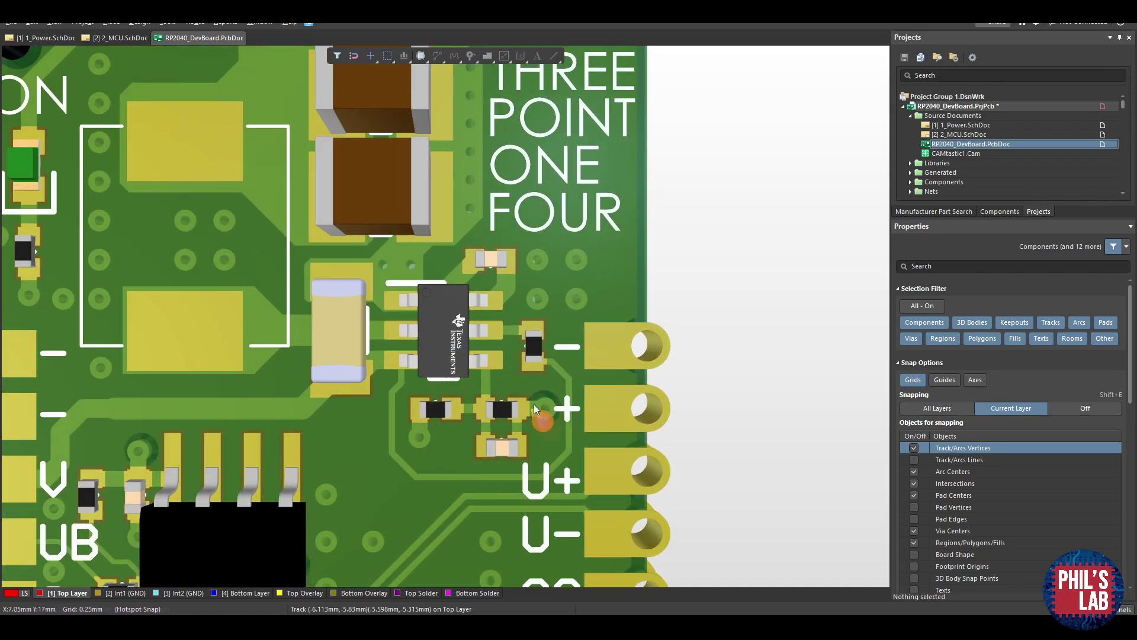
pyautogui.press('2')
pyautogui.keyDown('ctrl'); pyautogui.scroll(-3, 489, 246); pyautogui.keyUp('ctrl')
pyautogui.keyDown('ctrl'); pyautogui.scroll(6, 474, 177); pyautogui.keyUp('ctrl')
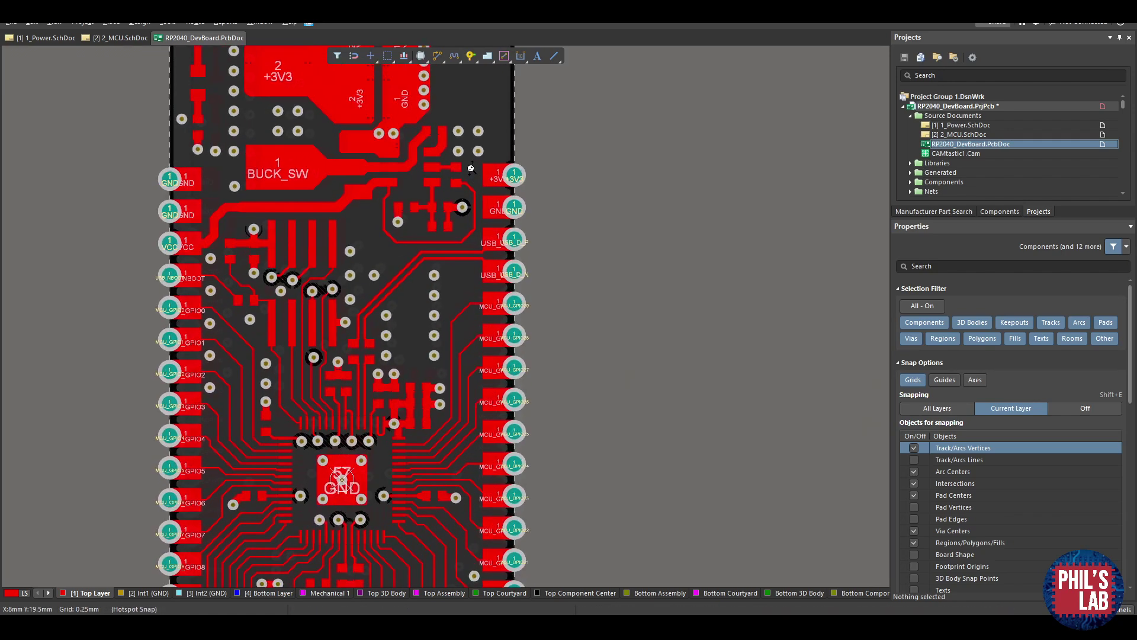
pyautogui.keyDown('ctrl'); pyautogui.scroll(1, 477, 342); pyautogui.keyUp('ctrl')
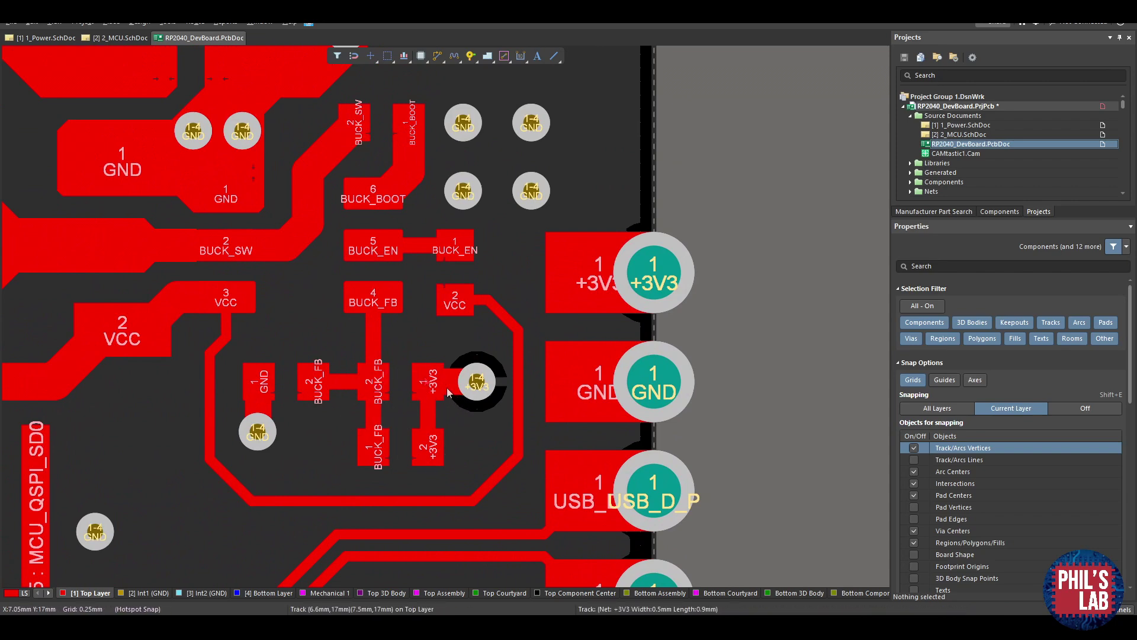
pyautogui.keyDown('ctrl'); pyautogui.scroll(-3, 461, 396); pyautogui.keyUp('ctrl')
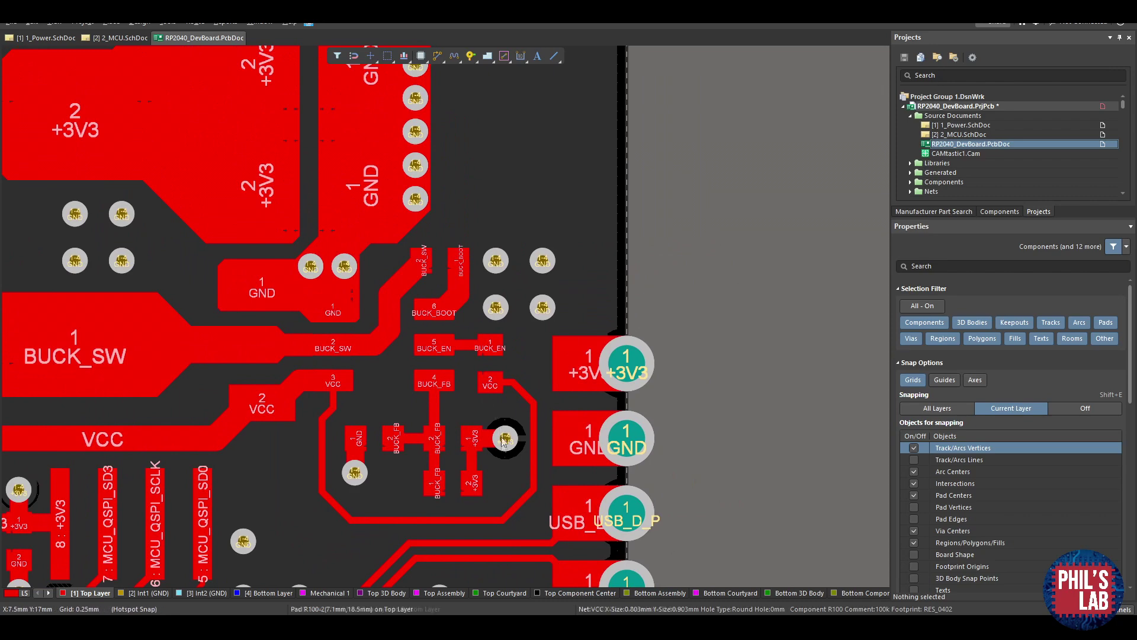
pyautogui.moveTo(454, 340); pyautogui.dragTo(493, 413, button='right')
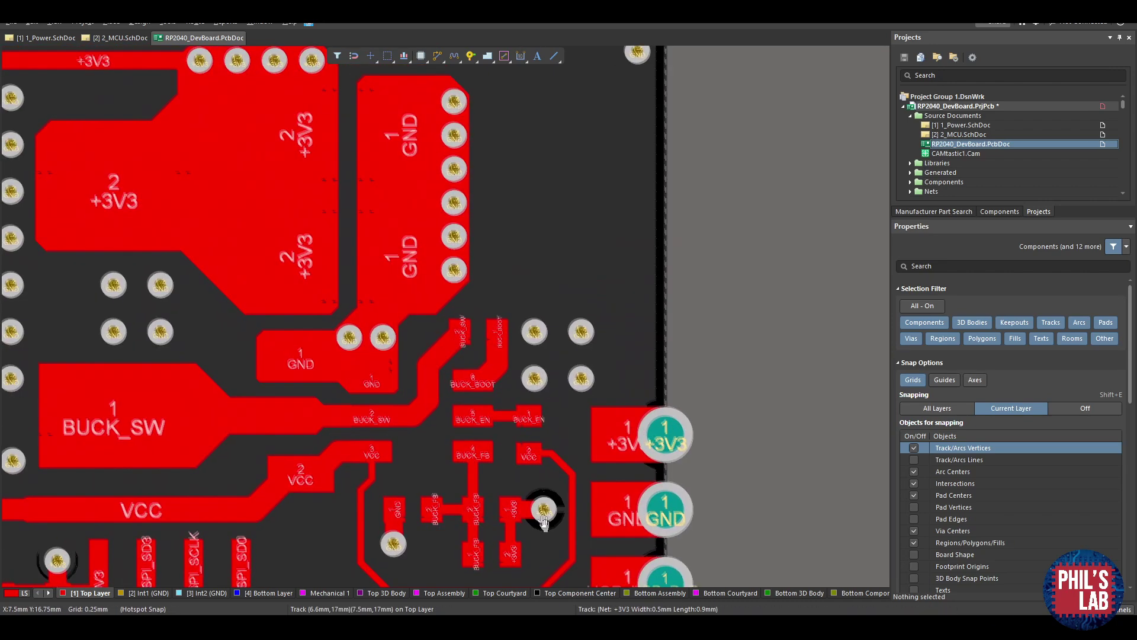
pyautogui.moveTo(548, 379); pyautogui.dragTo(543, 354, button='right')
pyautogui.keyDown('ctrl'); pyautogui.scroll(1, 535, 495); pyautogui.keyUp('ctrl')
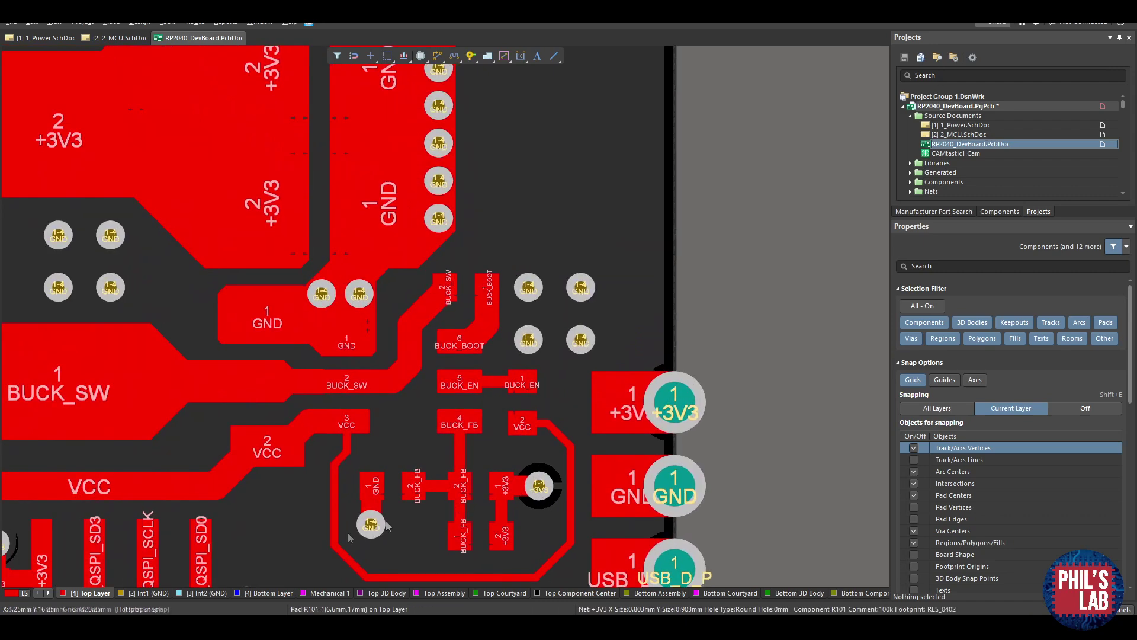
pyautogui.click(270, 593)
pyautogui.moveTo(492, 476); pyautogui.dragTo(521, 570, button='right')
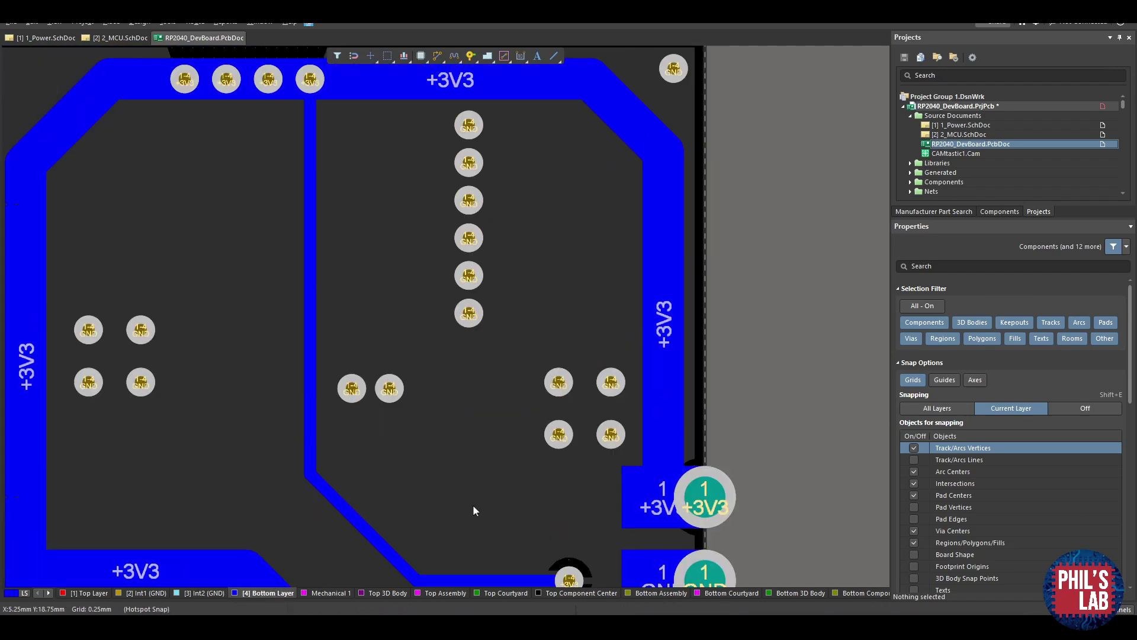
pyautogui.click(89, 592)
pyautogui.moveTo(341, 95); pyautogui.dragTo(343, 122, button='right')
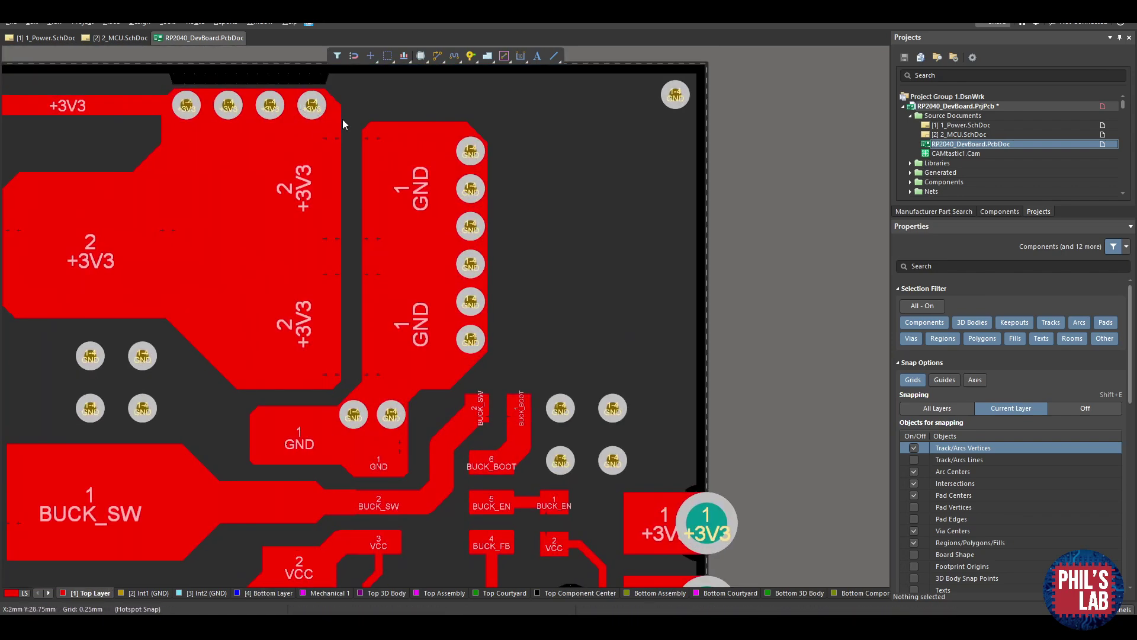
pyautogui.moveTo(542, 467); pyautogui.dragTo(538, 433, button='right')
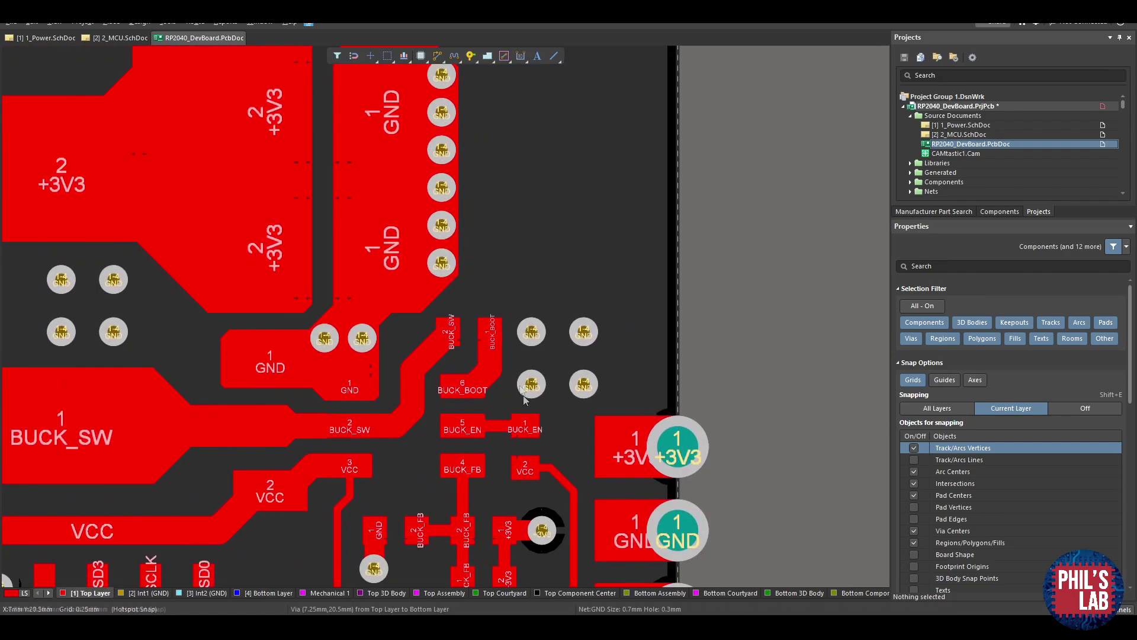
pyautogui.moveTo(360, 226); pyautogui.dragTo(397, 317, button='right')
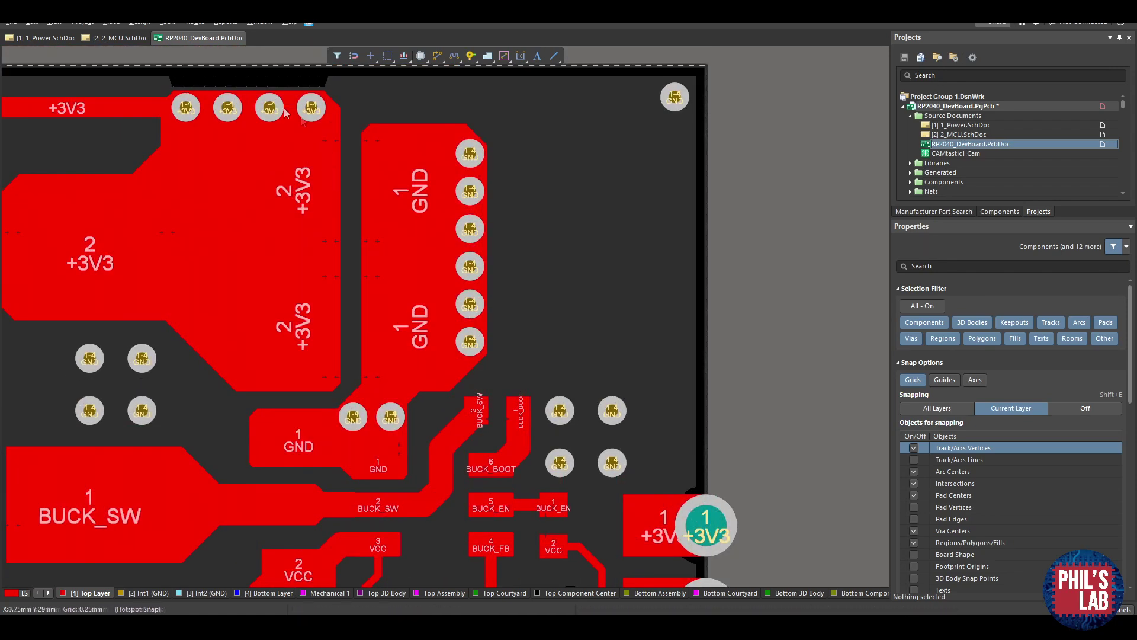
pyautogui.moveTo(108, 200); pyautogui.dragTo(181, 200, button='right')
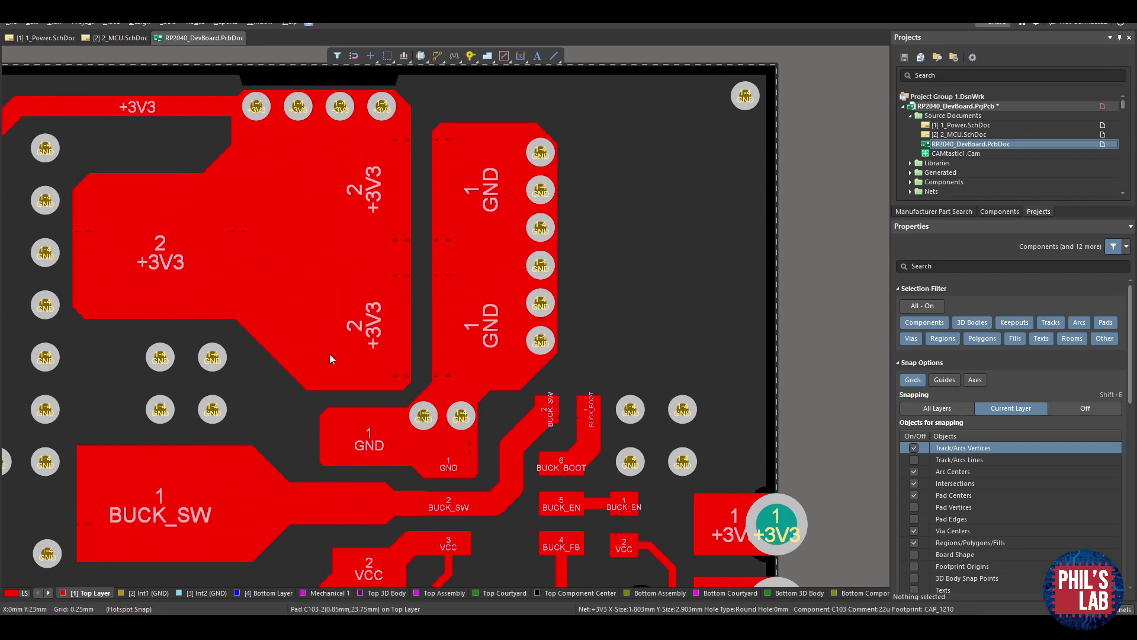
pyautogui.moveTo(347, 588); pyautogui.dragTo(327, 583, button='right')
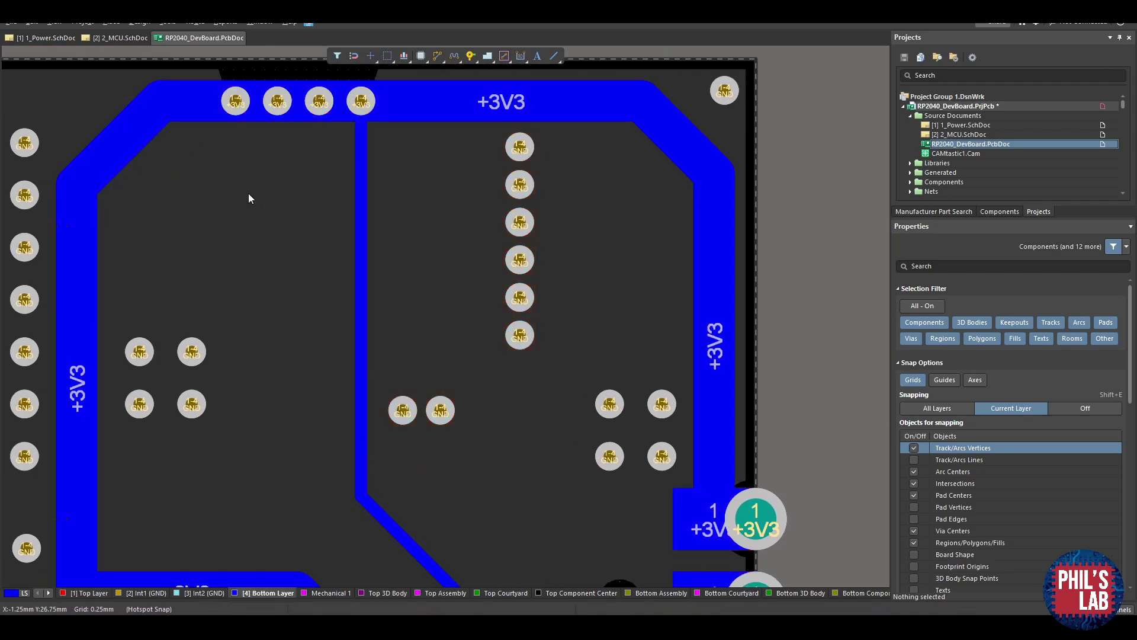
pyautogui.scroll(-3, 374, 244)
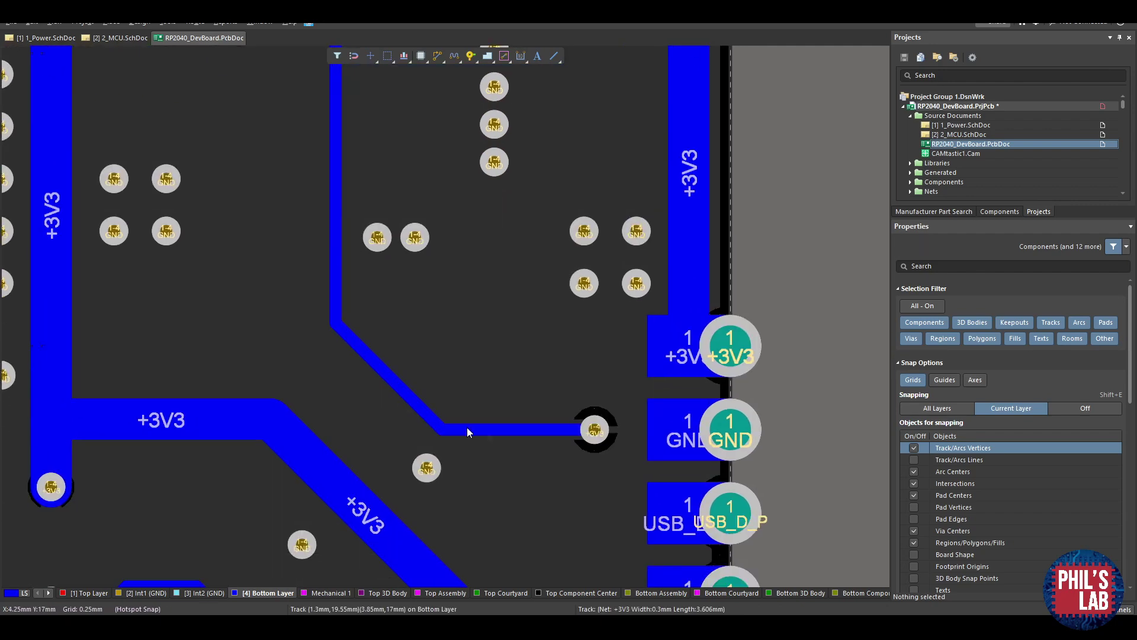
pyautogui.click(105, 595)
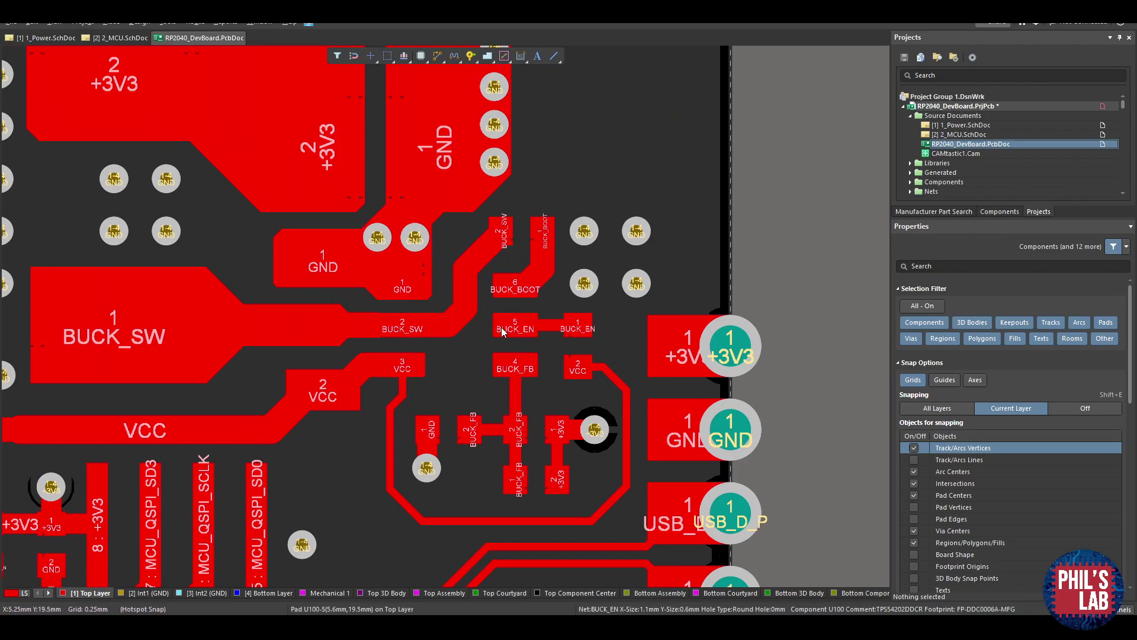
pyautogui.keyDown('ctrl'); pyautogui.scroll(-2, 503, 332); pyautogui.keyUp('ctrl')
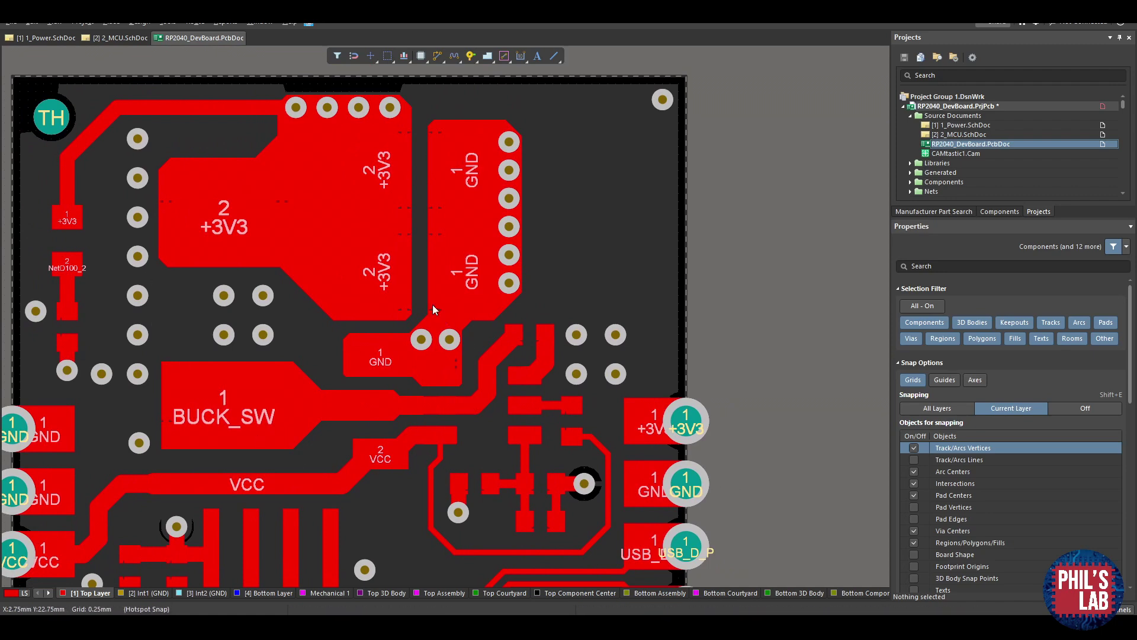
pyautogui.moveTo(579, 483); pyautogui.dragTo(579, 466, button='right')
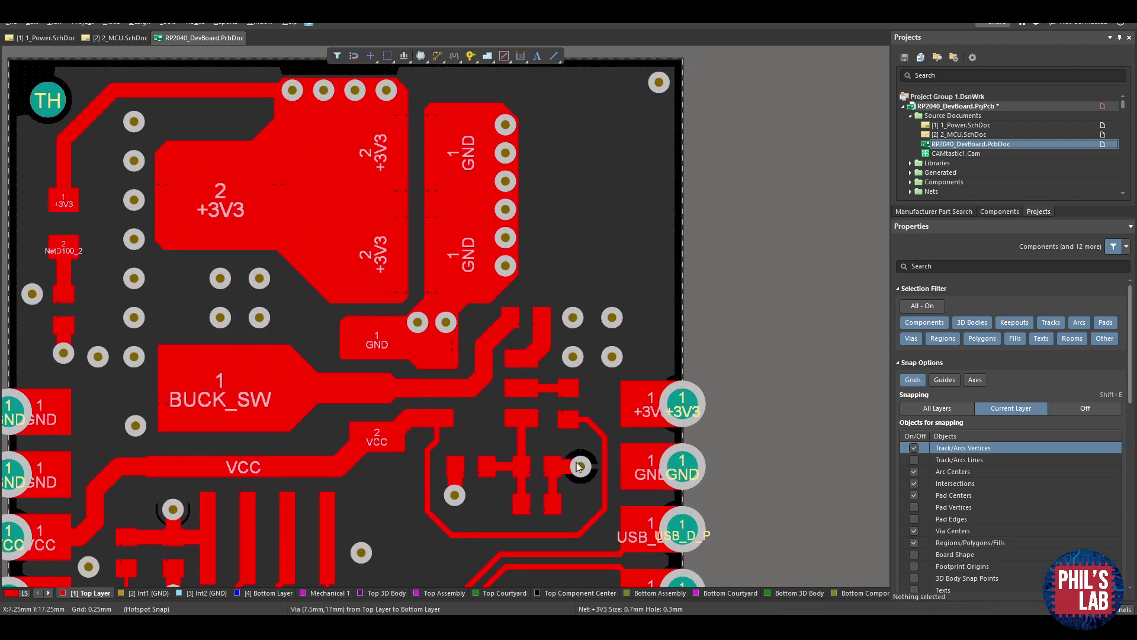
pyautogui.keyDown('ctrl'); pyautogui.scroll(3, 577, 467); pyautogui.keyUp('ctrl')
pyautogui.moveTo(579, 469); pyautogui.dragTo(604, 427, button='right')
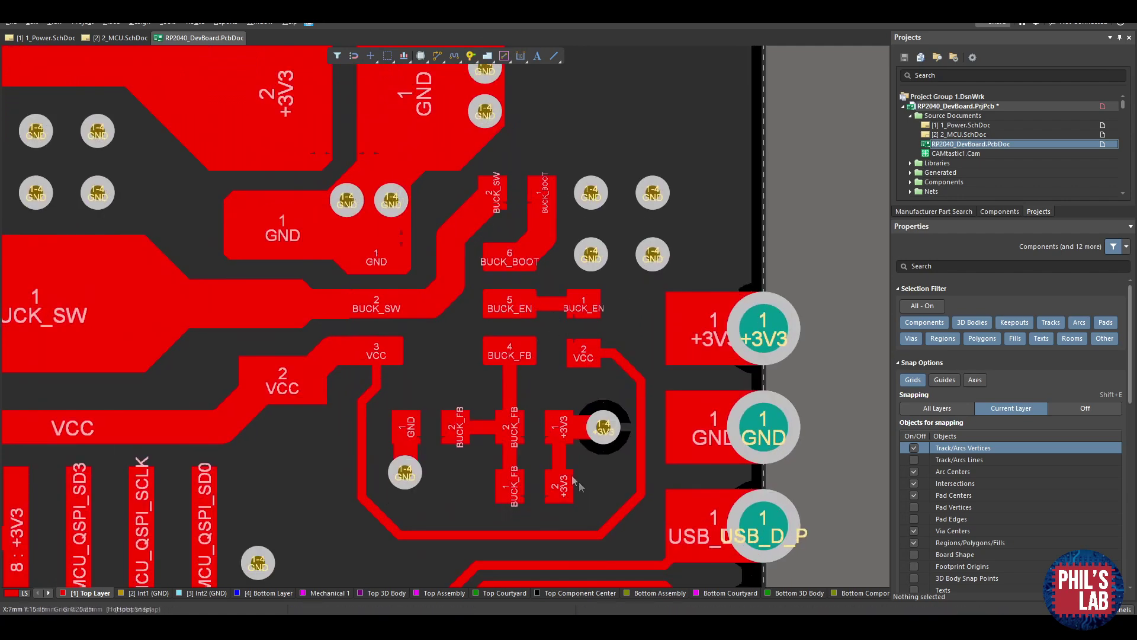
pyautogui.moveTo(455, 411); pyautogui.dragTo(469, 422, button='right')
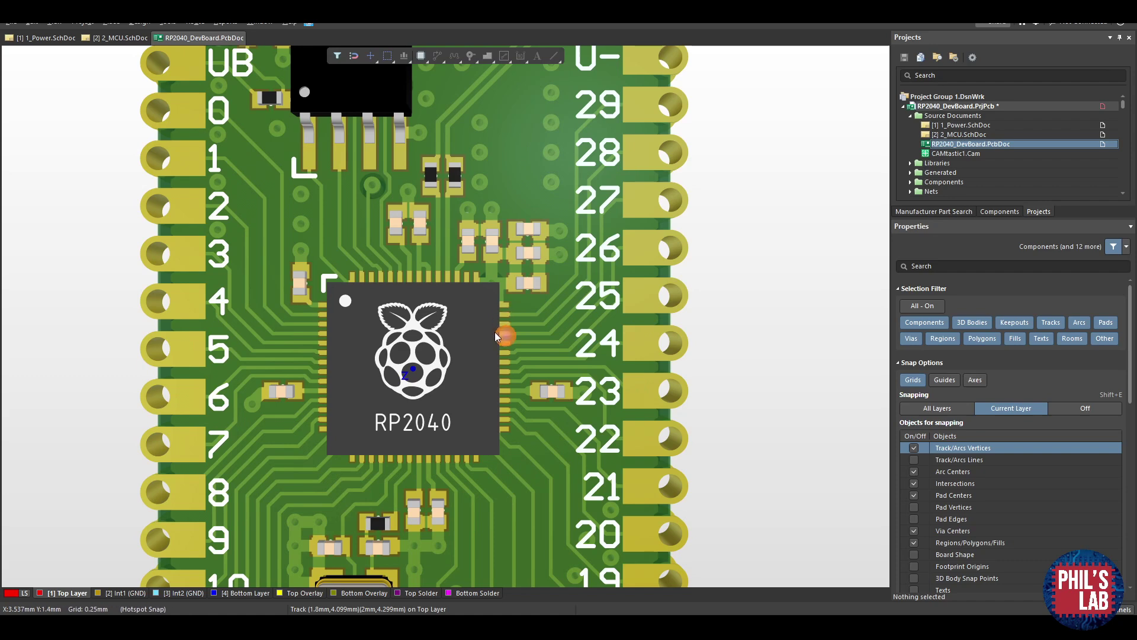
pyautogui.keyDown('ctrl'); pyautogui.scroll(2, 469, 327); pyautogui.keyUp('ctrl')
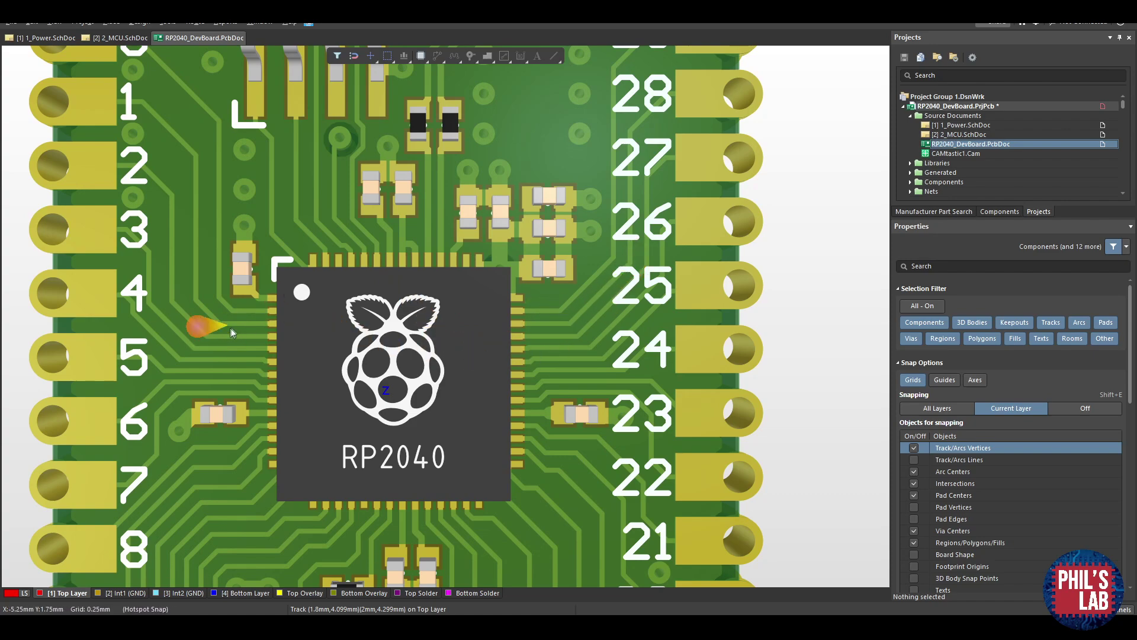
pyautogui.keyDown('ctrl'); pyautogui.scroll(2, 501, 259); pyautogui.keyUp('ctrl')
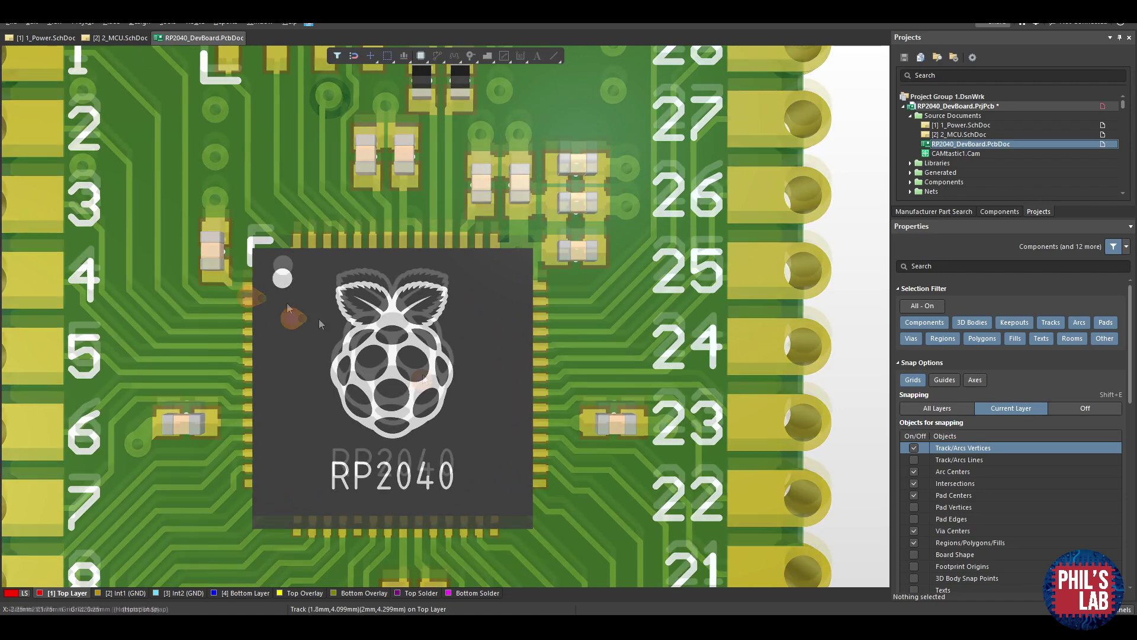
pyautogui.scroll(-1, 490, 394)
pyautogui.keyDown('ctrl'); pyautogui.scroll(1, 510, 231); pyautogui.keyUp('ctrl')
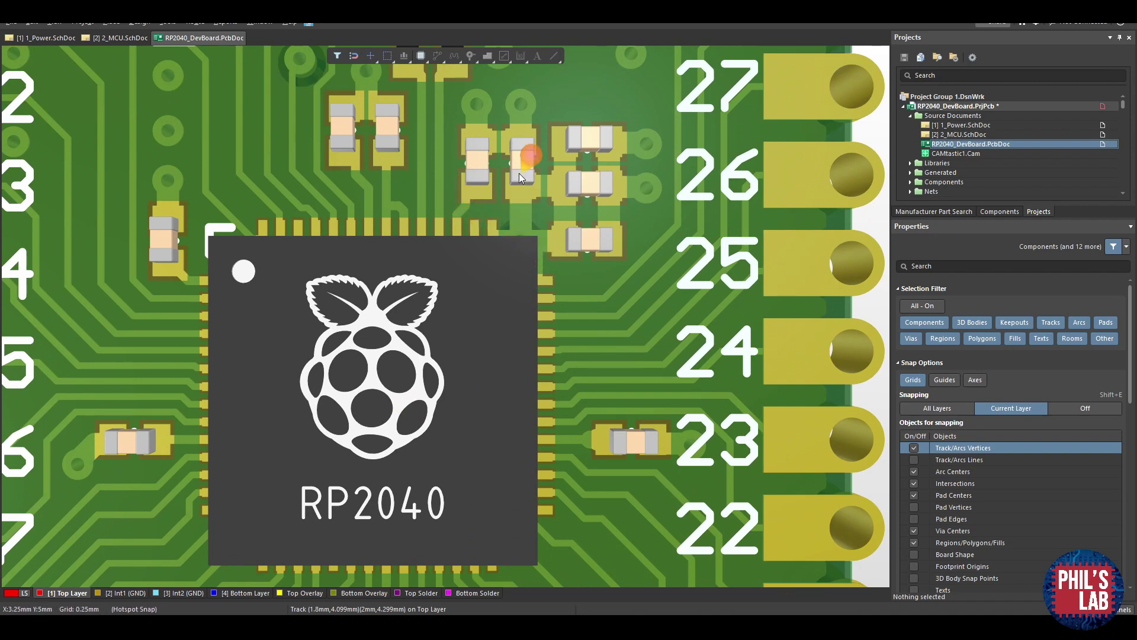
pyautogui.scroll(1, 515, 173)
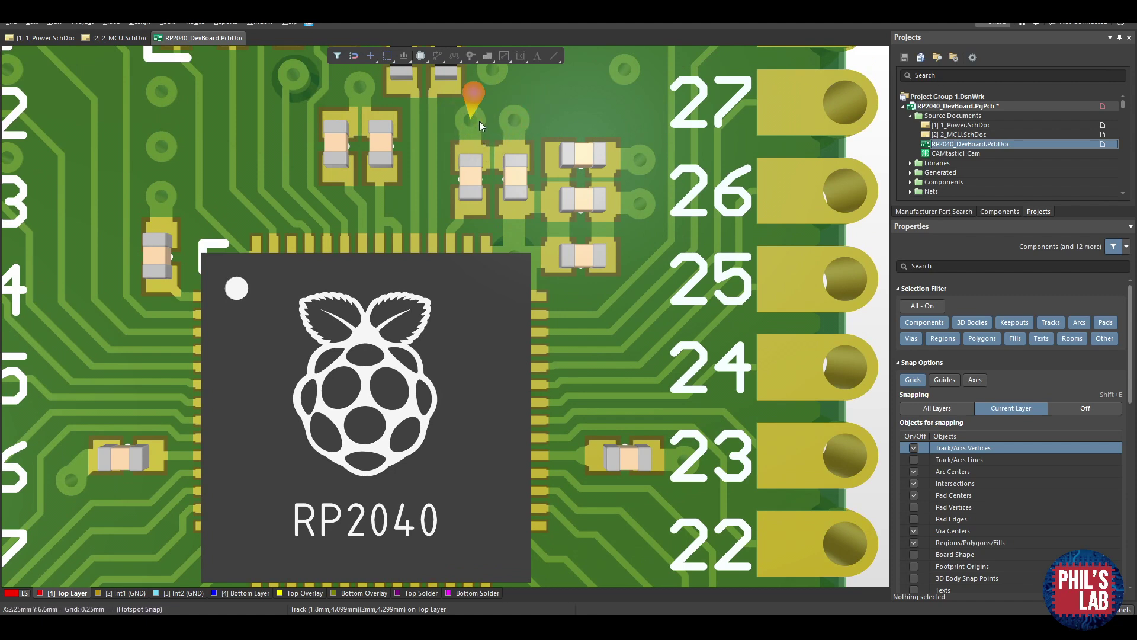
pyautogui.press('2')
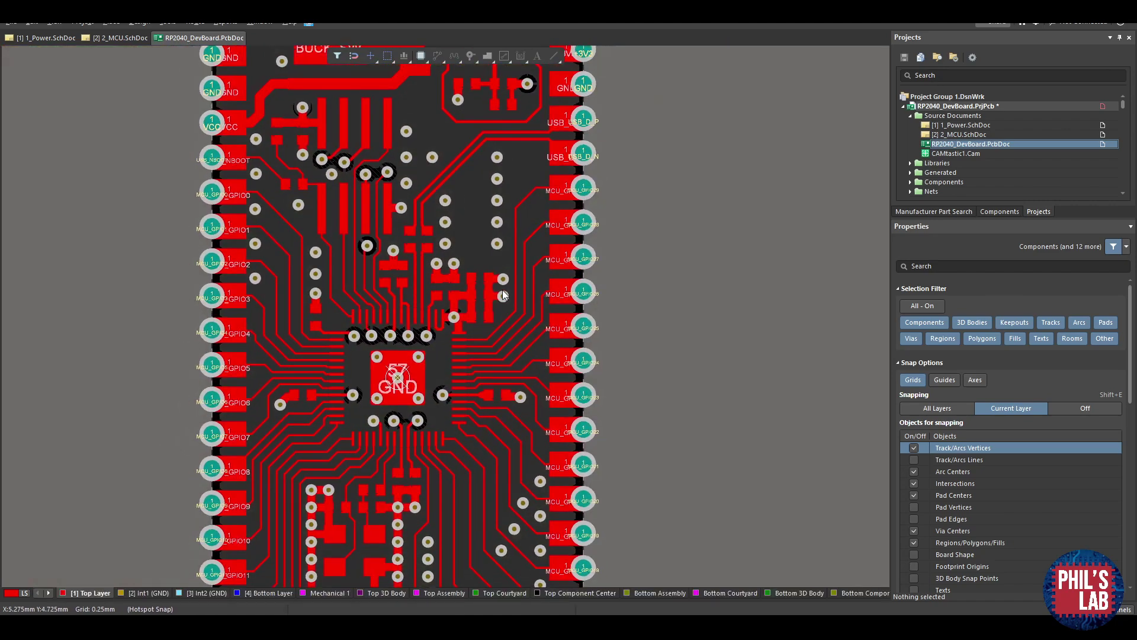
# - Zoom and pan onto the decoupling capacitors' GND pads around C208 beside the RP2040
pyautogui.keyDown('ctrl'); pyautogui.scroll(8, 487, 366); pyautogui.keyUp('ctrl')
pyautogui.scroll(-1, 487, 365)
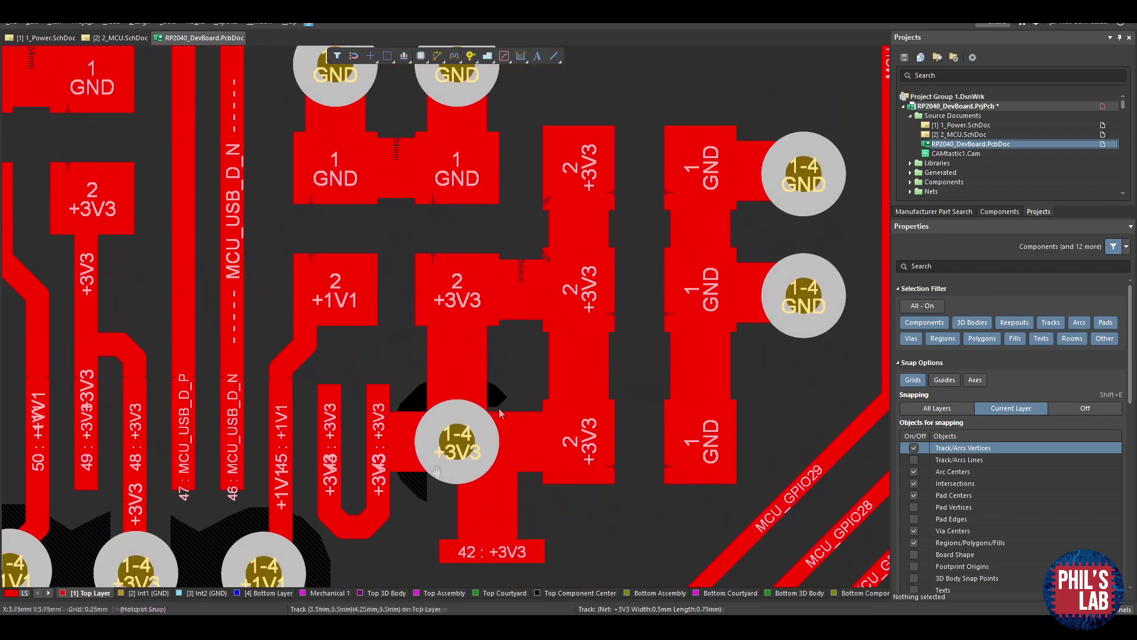
pyautogui.scroll(-2, 438, 399)
pyautogui.keyDown('shift'); pyautogui.hscroll(-1, 439, 399); pyautogui.keyUp('shift')
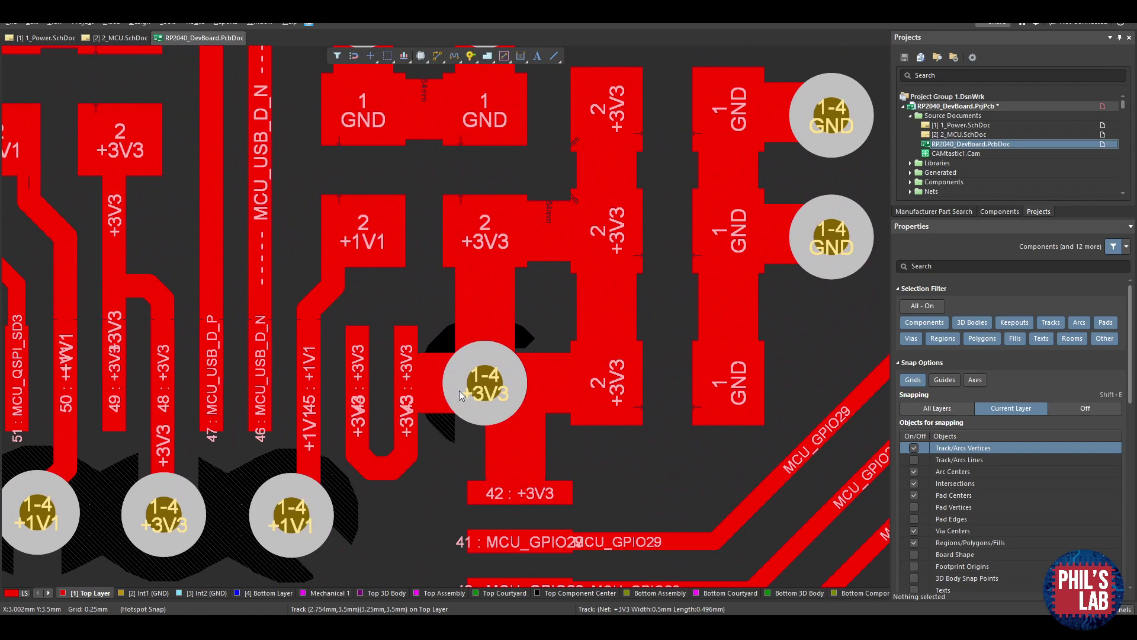
pyautogui.keyDown('shift'); pyautogui.hscroll(1, 627, 329); pyautogui.keyUp('shift')
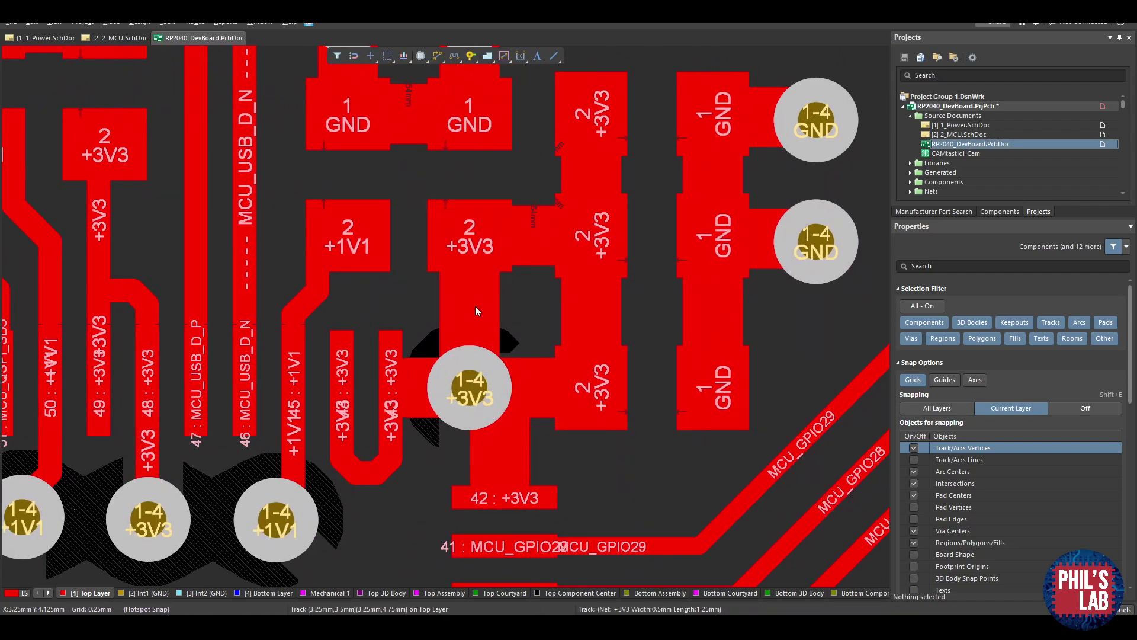
pyautogui.moveTo(472, 318); pyautogui.dragTo(431, 408, button='right')
pyautogui.moveTo(786, 264); pyautogui.dragTo(751, 275, button='right')
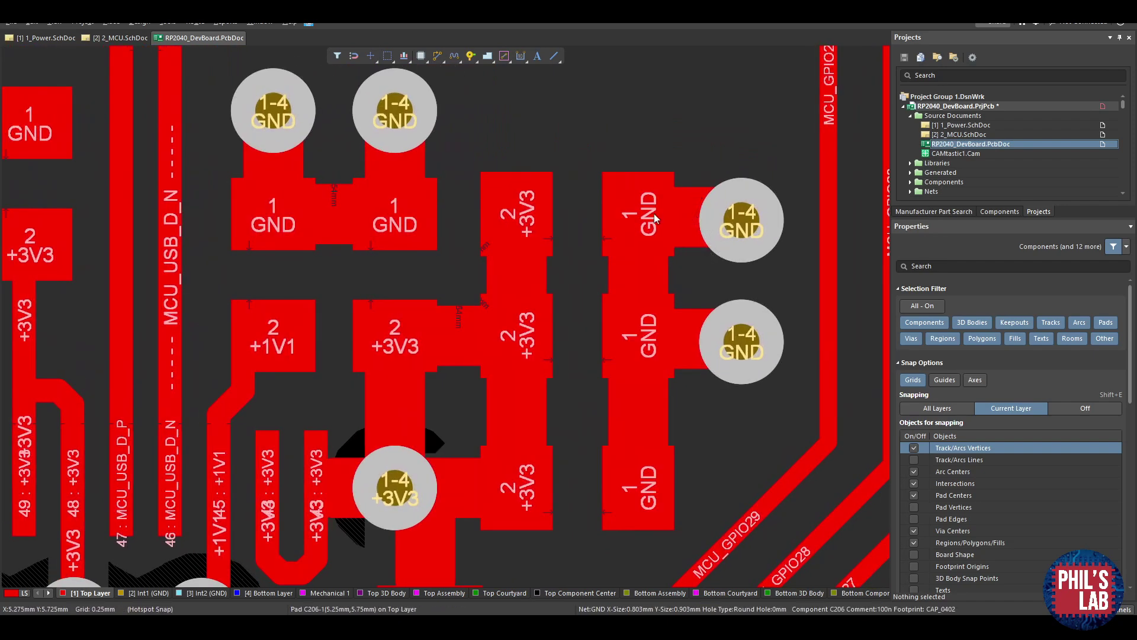
# - Check the Int1 (GND) and Int2 (GND) planes, return to Top Layer, and recentre on the +3V3 via
pyautogui.click(145, 593)
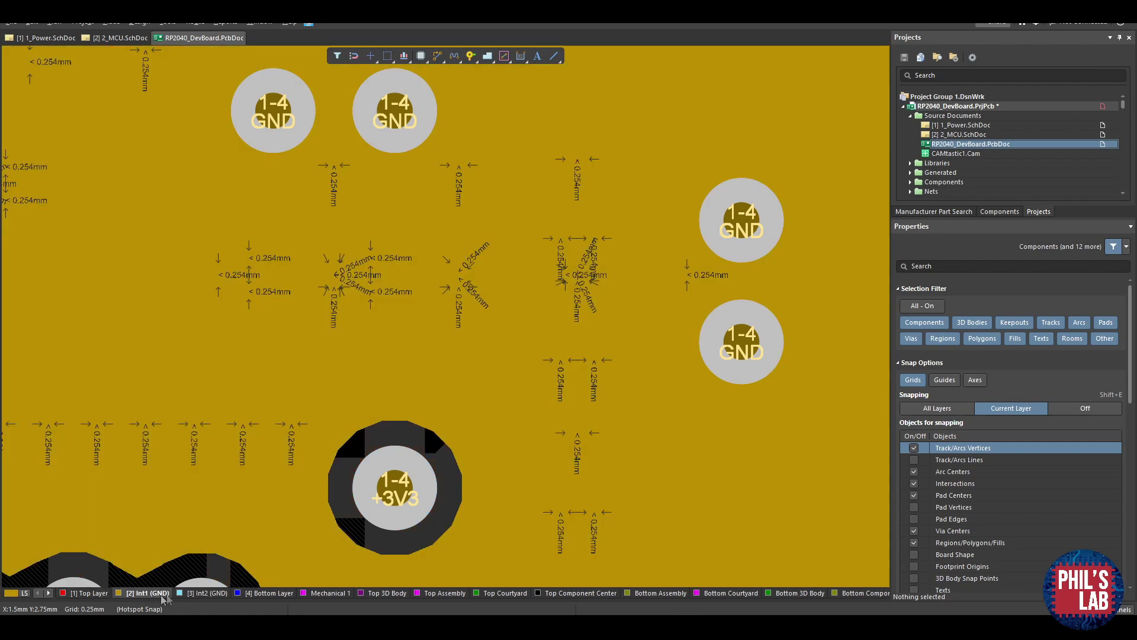
pyautogui.click(201, 594)
pyautogui.click(87, 593)
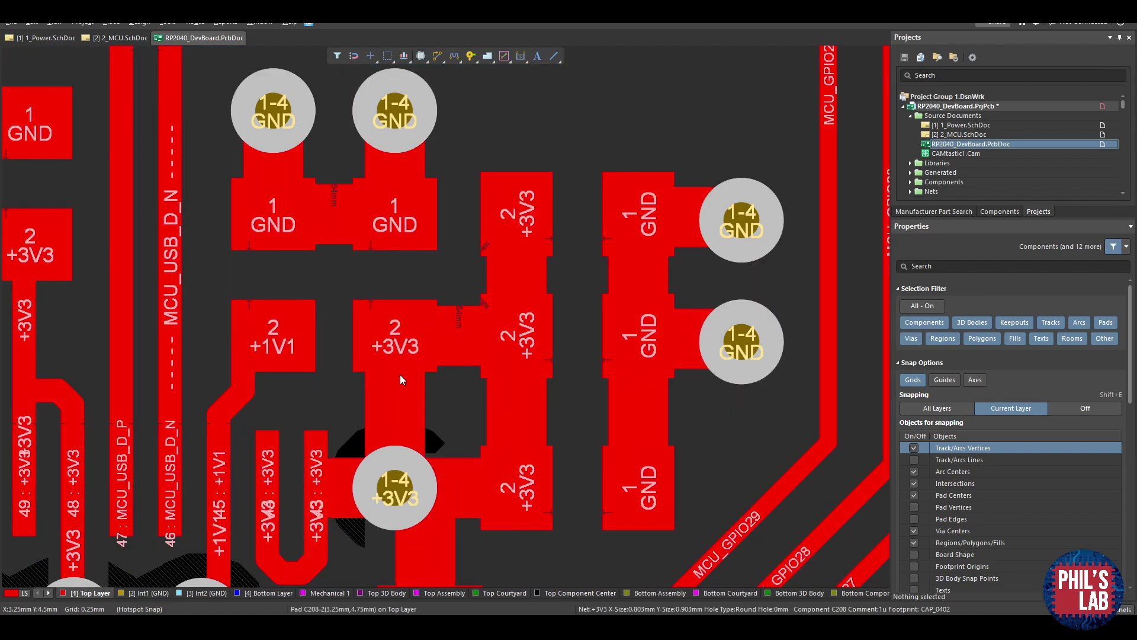
pyautogui.keyDown('ctrl'); pyautogui.scroll(-1, 391, 376); pyautogui.keyUp('ctrl')
pyautogui.moveTo(391, 379); pyautogui.dragTo(430, 354, button='right')
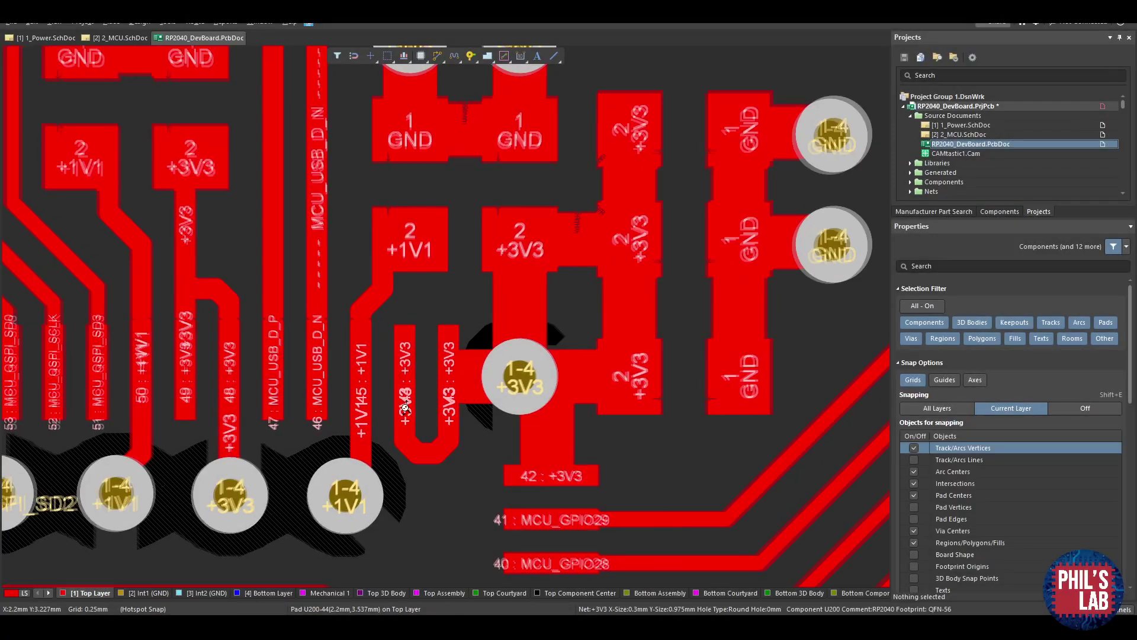
pyautogui.keyDown('ctrl'); pyautogui.scroll(1, 405, 408); pyautogui.keyUp('ctrl')
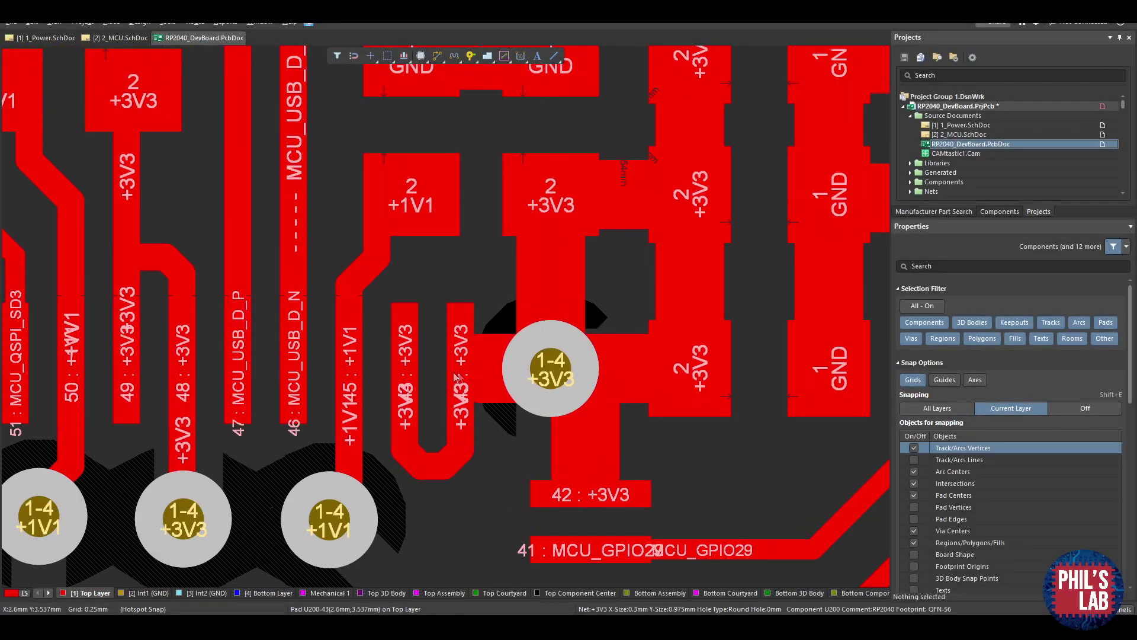
pyautogui.click(405, 370)
pyautogui.hotkey('ctrl', 'w')
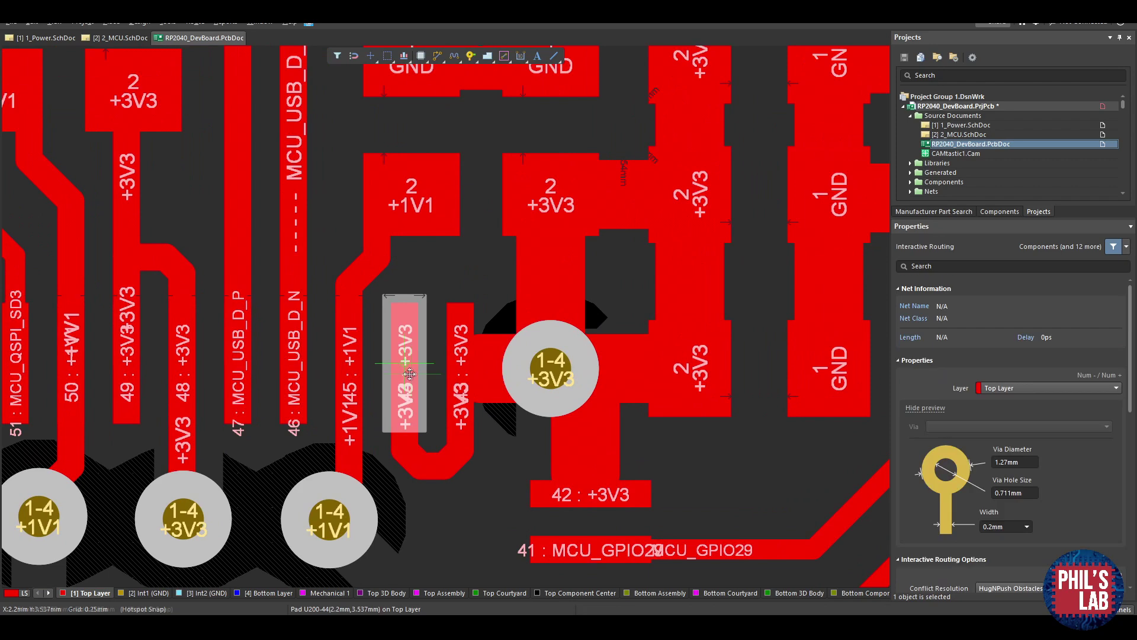
pyautogui.click(444, 368)
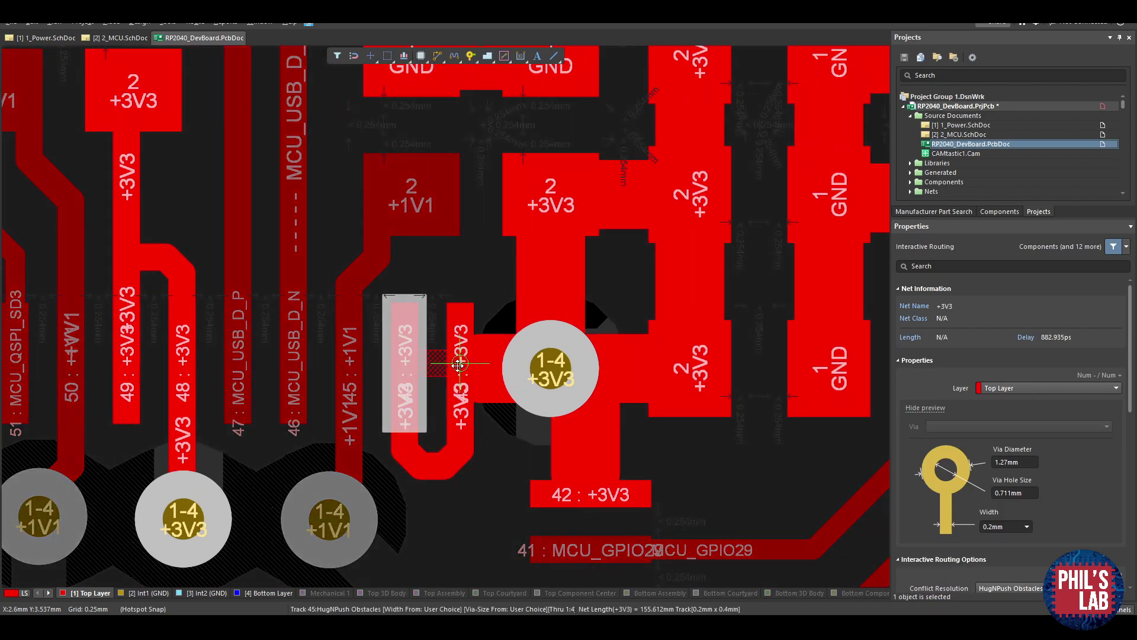
pyautogui.press('Escape')
pyautogui.press('Escape')
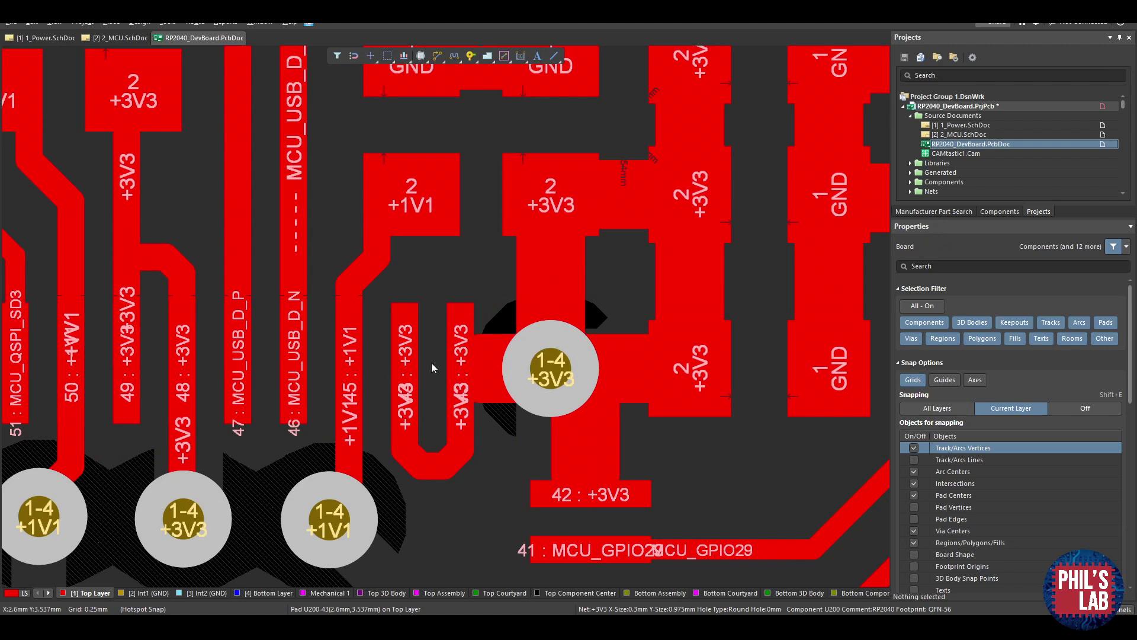
pyautogui.scroll(-2, 431, 362)
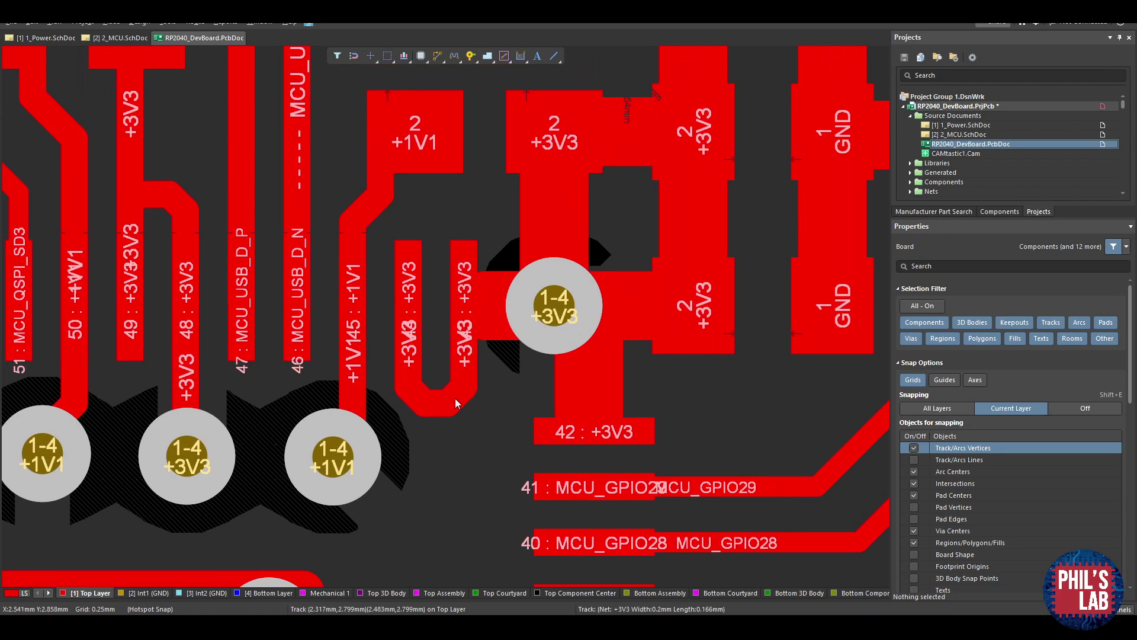
pyautogui.keyDown('ctrl'); pyautogui.scroll(-3, 414, 350); pyautogui.keyUp('ctrl')
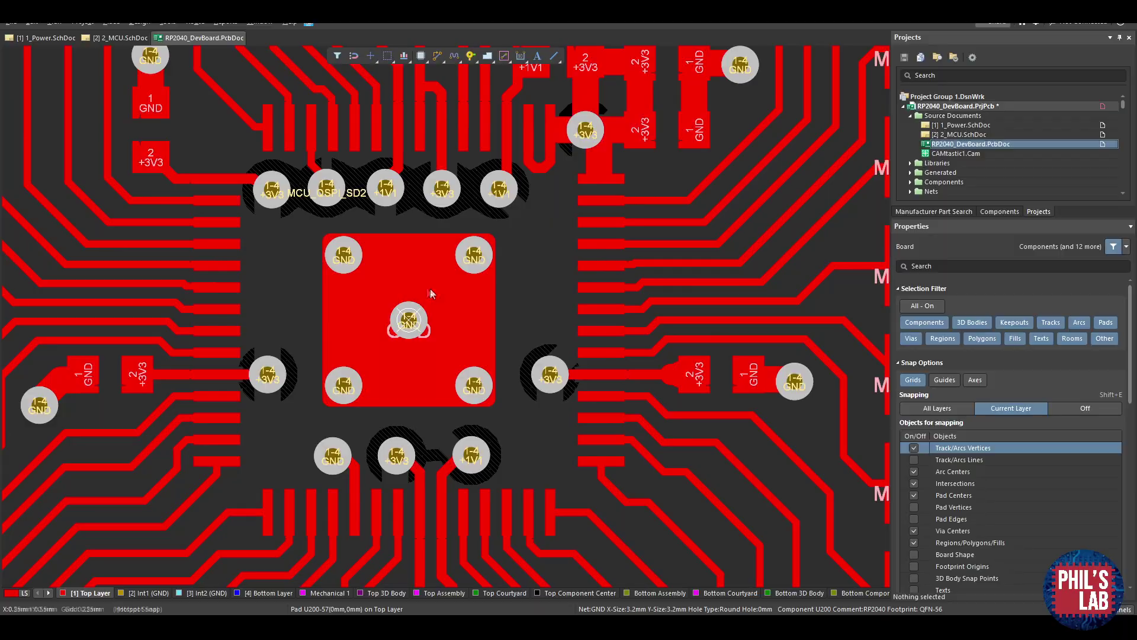
# - Zoom and pan across the RP2040 QFN footprint to bring its GPIO edge pads into view
pyautogui.keyDown('ctrl'); pyautogui.scroll(1, 430, 289); pyautogui.keyUp('ctrl')
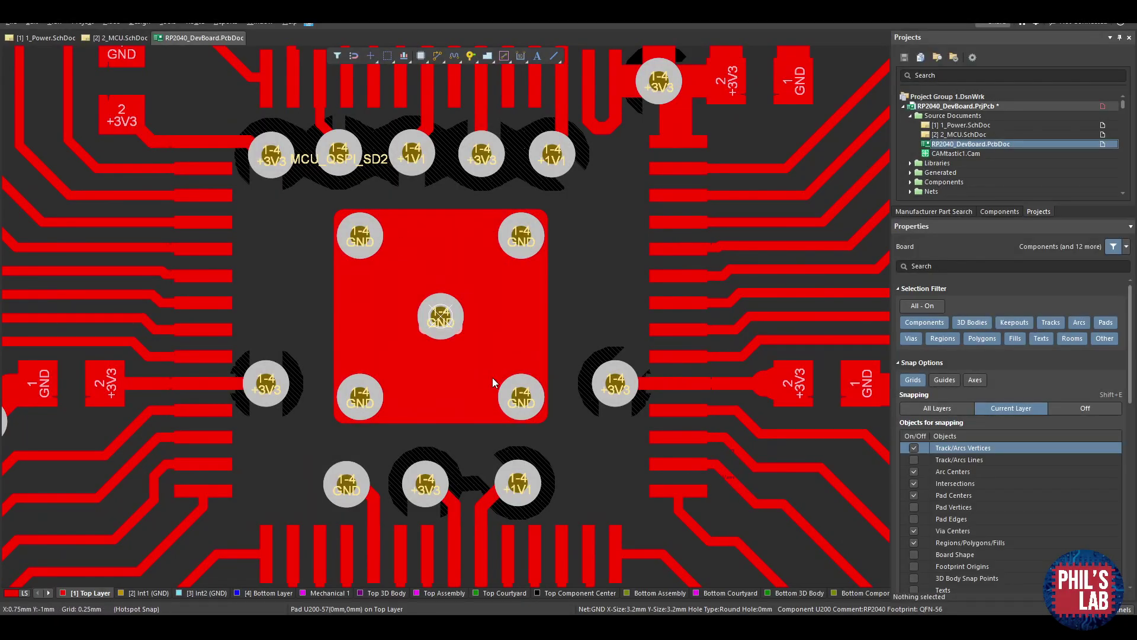
pyautogui.keyDown('ctrl'); pyautogui.scroll(-2, 430, 350); pyautogui.keyUp('ctrl')
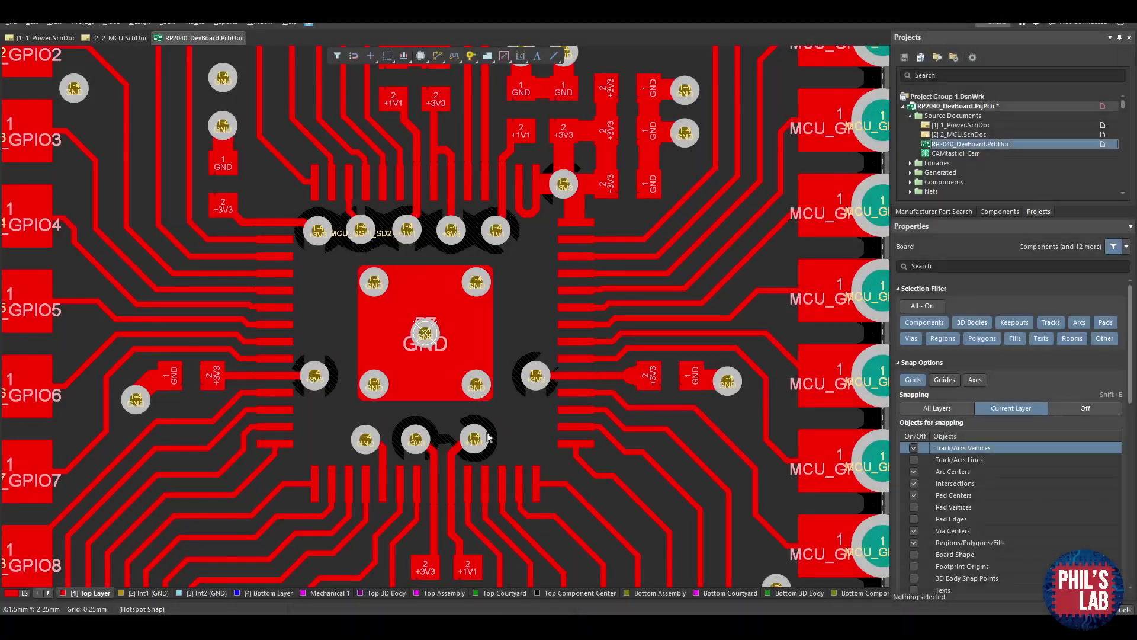
pyautogui.moveTo(452, 282); pyautogui.dragTo(429, 262, button='right')
pyautogui.keyDown('ctrl'); pyautogui.scroll(5, 655, 304); pyautogui.keyUp('ctrl')
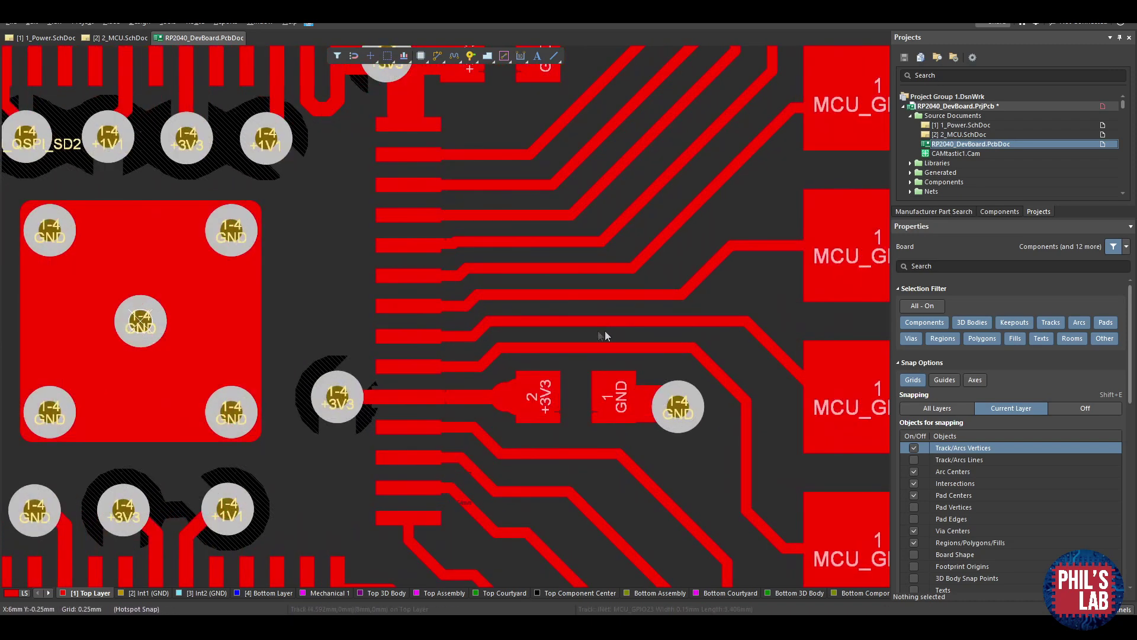
pyautogui.moveTo(730, 372); pyautogui.dragTo(592, 326, button='right')
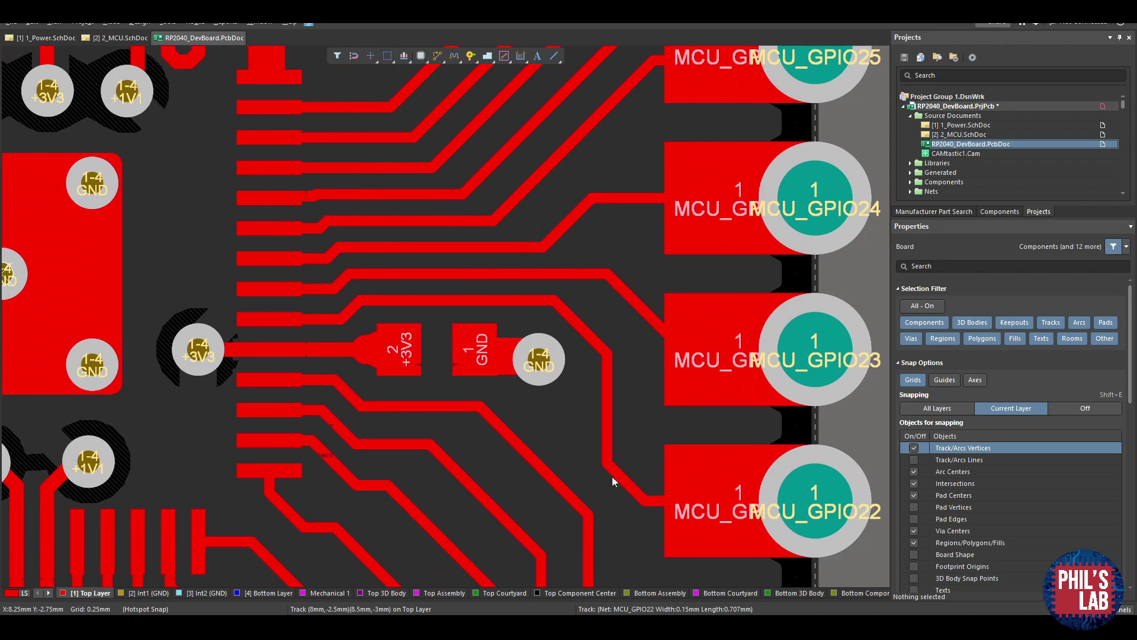
# - Move the view up toward GPIO25 and GPIO26 and switch to the 3D board render
pyautogui.scroll(-2, 592, 456)
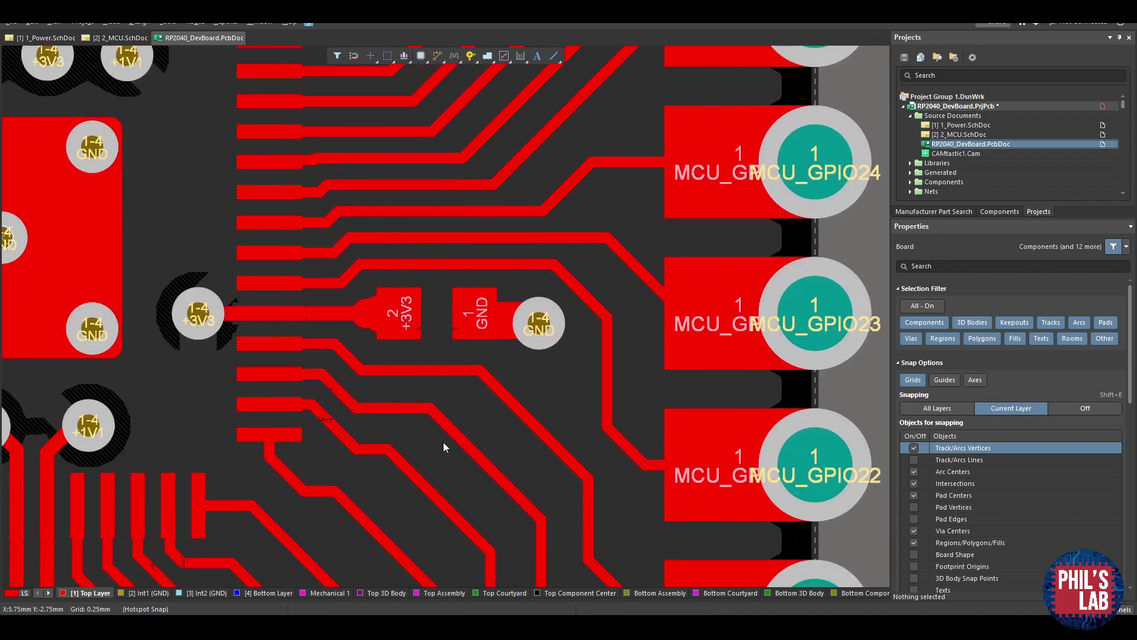
pyautogui.scroll(3, 443, 441)
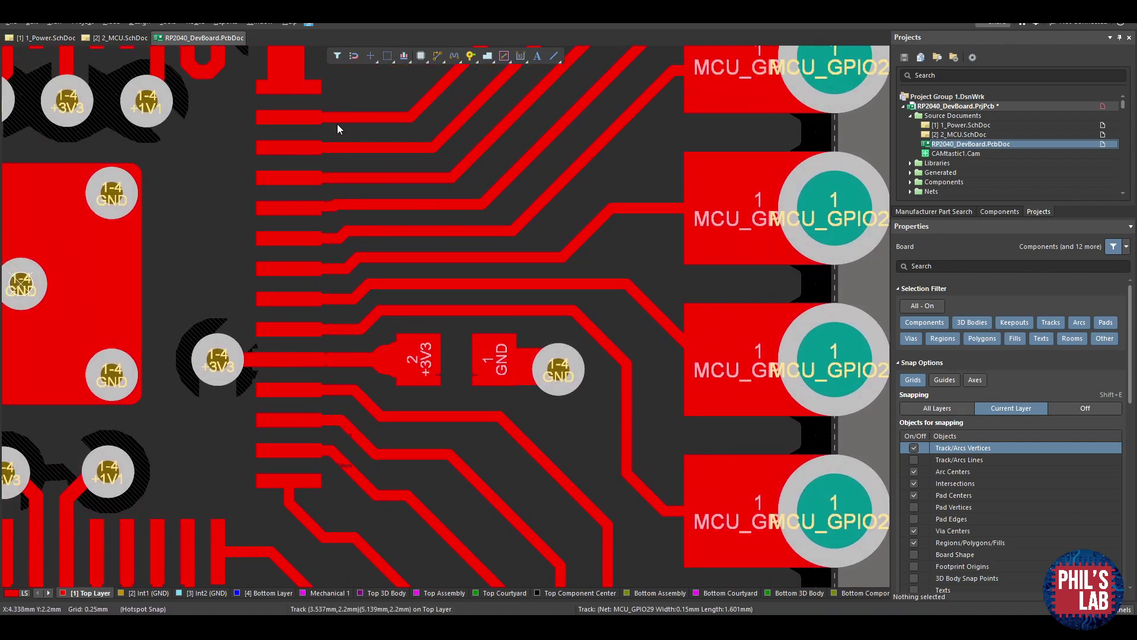
pyautogui.scroll(5, 325, 191)
pyautogui.moveTo(462, 184); pyautogui.dragTo(420, 208, button='right')
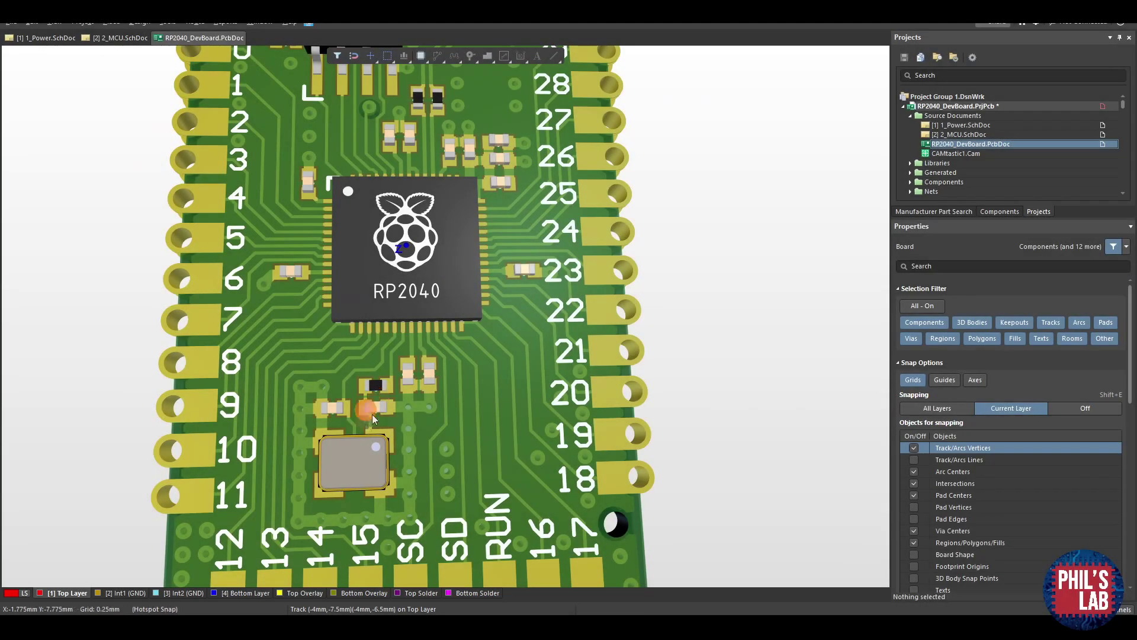
pyautogui.moveTo(372, 414); pyautogui.dragTo(369, 433, button='right')
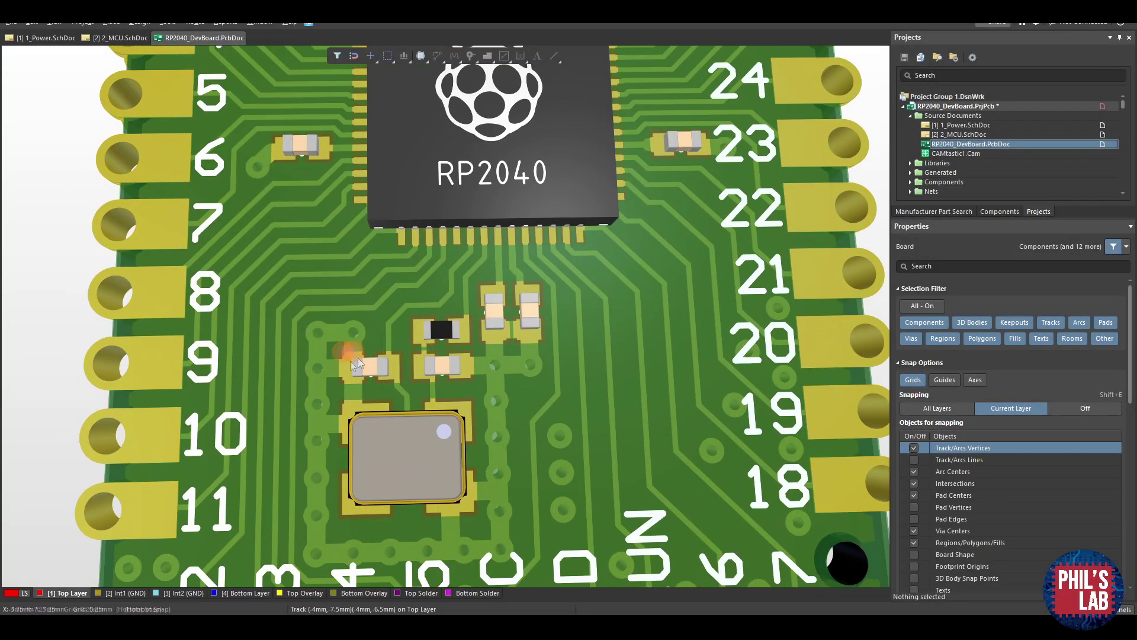
pyautogui.keyDown('ctrl'); pyautogui.scroll(2, 419, 431); pyautogui.keyUp('ctrl')
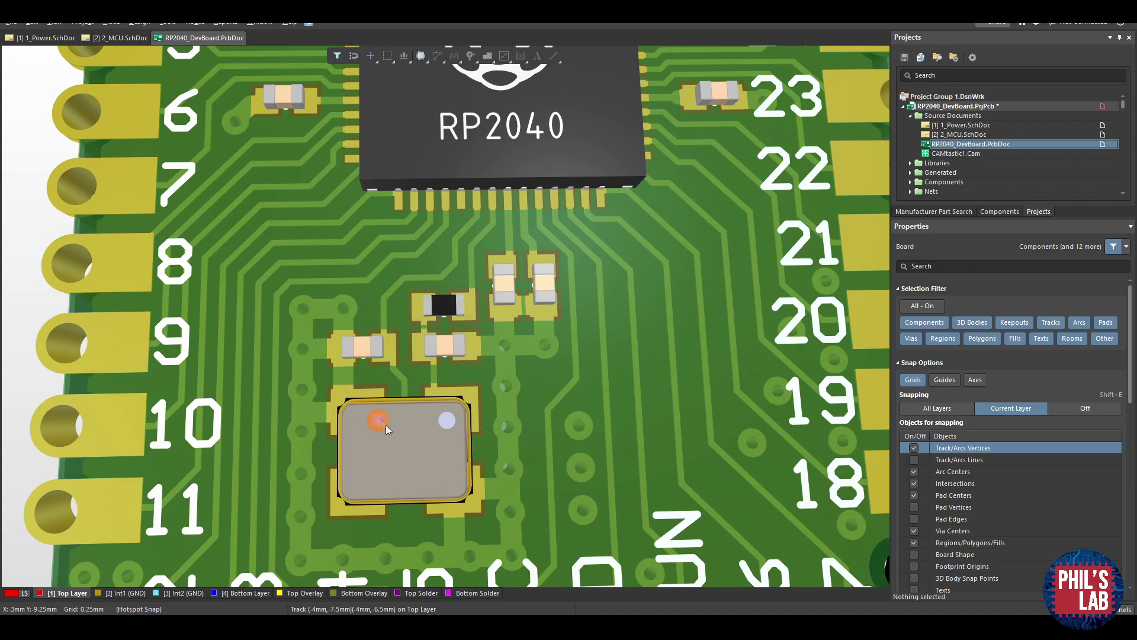
pyautogui.moveTo(373, 417); pyautogui.dragTo(372, 364, button='right')
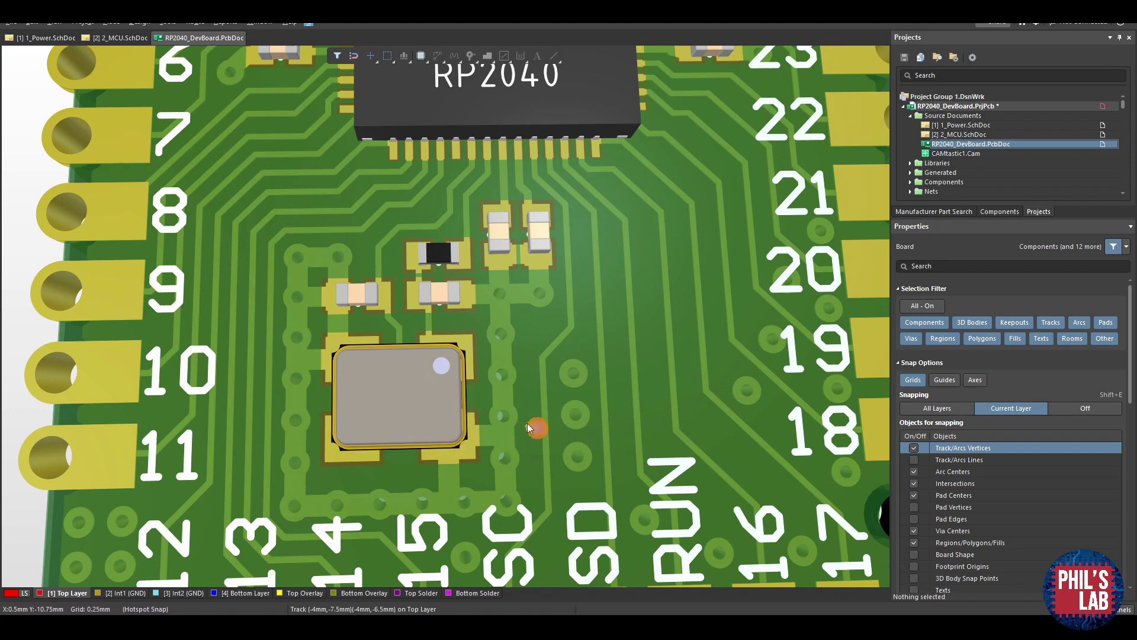
pyautogui.scroll(-1, 424, 432)
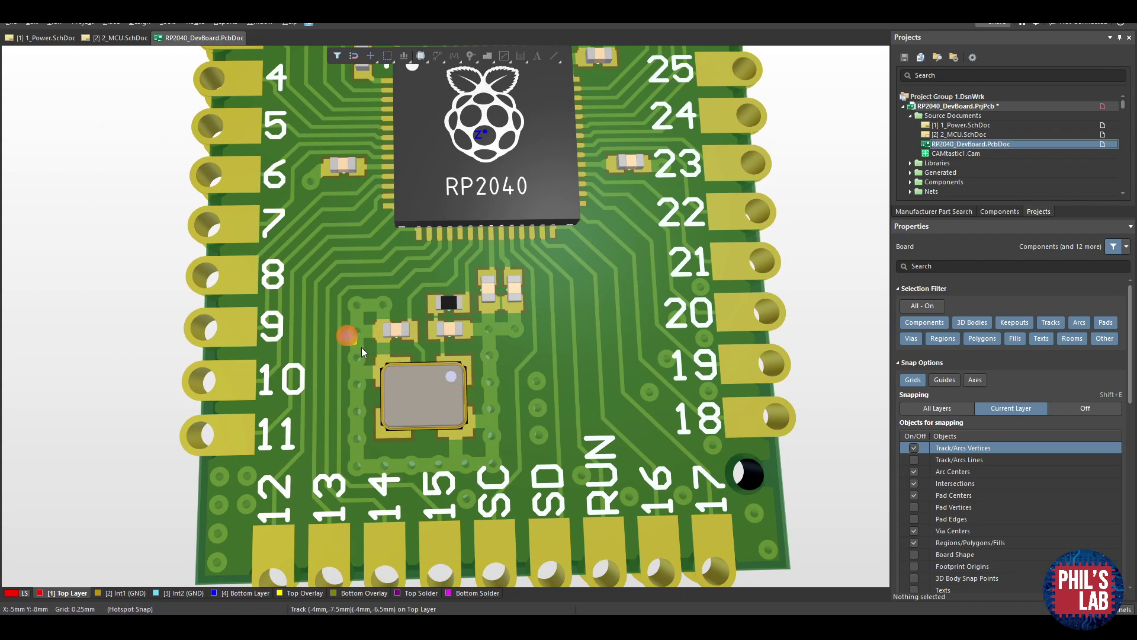
pyautogui.moveTo(449, 363); pyautogui.dragTo(468, 364, button='right')
pyautogui.keyDown('ctrl'); pyautogui.scroll(-3, 468, 364); pyautogui.keyUp('ctrl')
pyautogui.scroll(6, 459, 356)
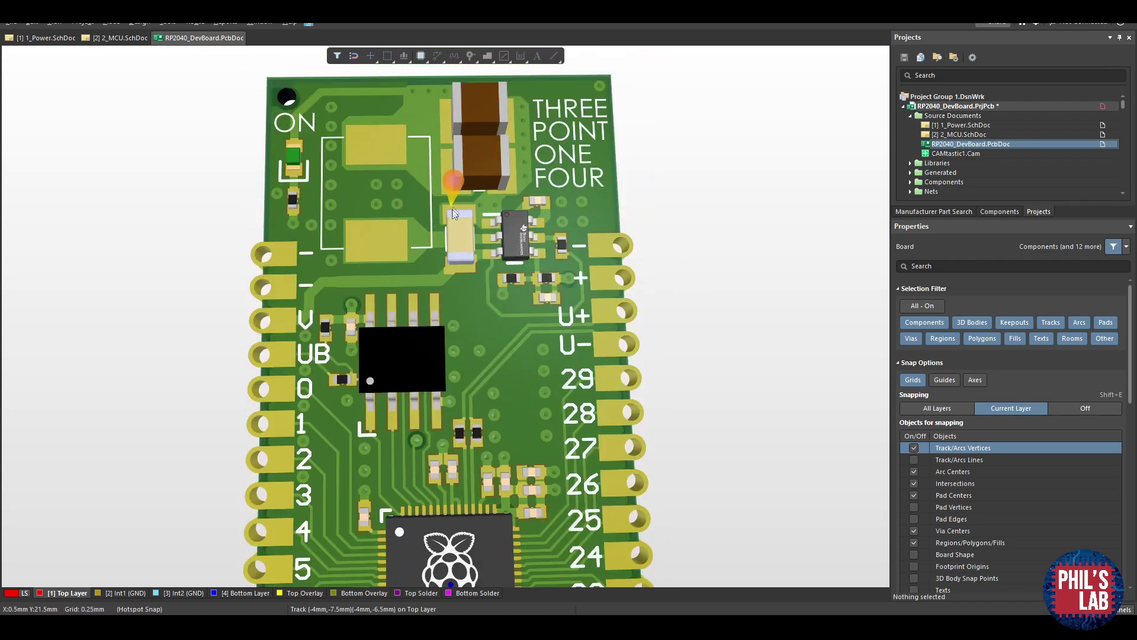
pyautogui.keyDown('ctrl'); pyautogui.scroll(-2, 455, 210); pyautogui.keyUp('ctrl')
pyautogui.moveTo(453, 218); pyautogui.dragTo(439, 188, button='right')
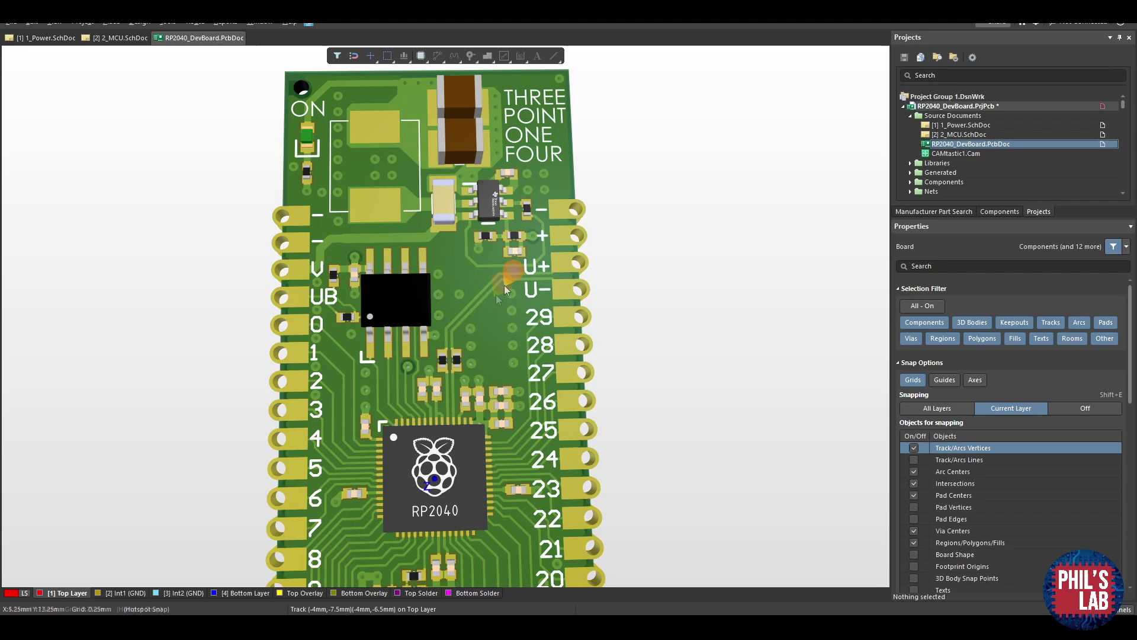
pyautogui.scroll(-2, 486, 350)
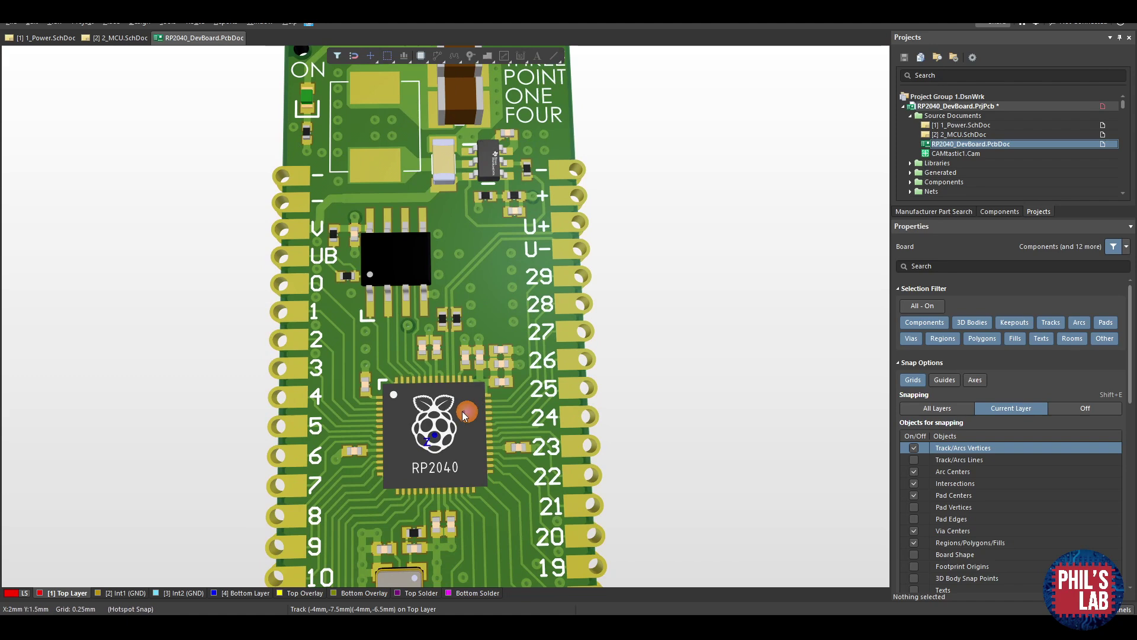
pyautogui.moveTo(415, 201)
pyautogui.mouseDown(button='right')
pyautogui.moveTo(419, 302)
pyautogui.moveTo(441, 244)
pyautogui.mouseUp(button='right')
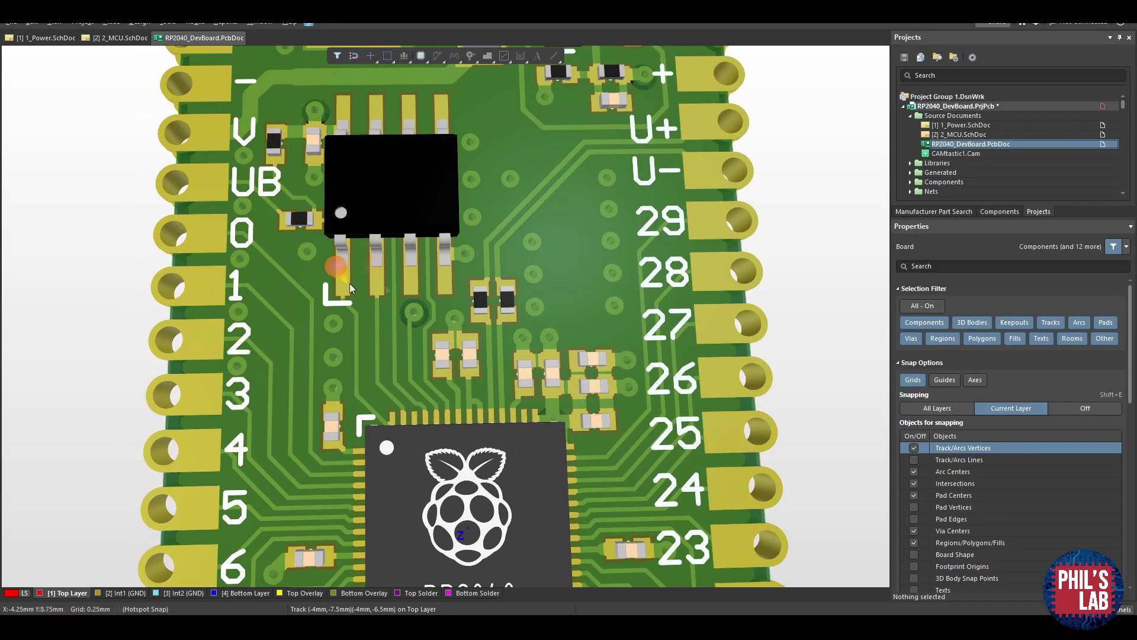
pyautogui.scroll(1, 394, 337)
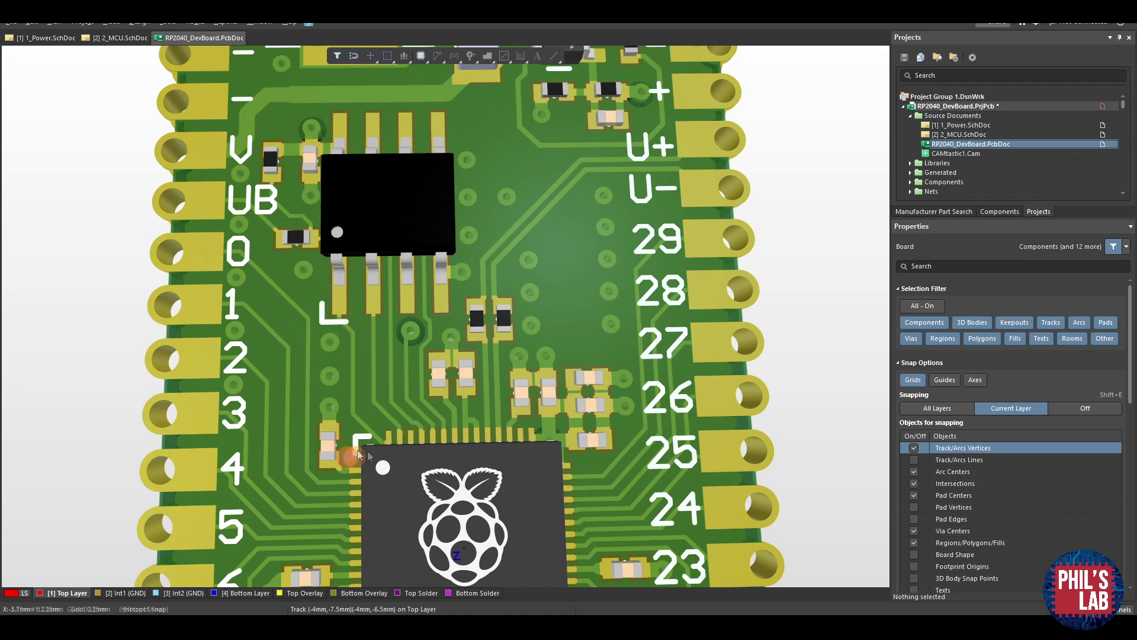
pyautogui.moveTo(367, 469); pyautogui.dragTo(501, 514, button='right')
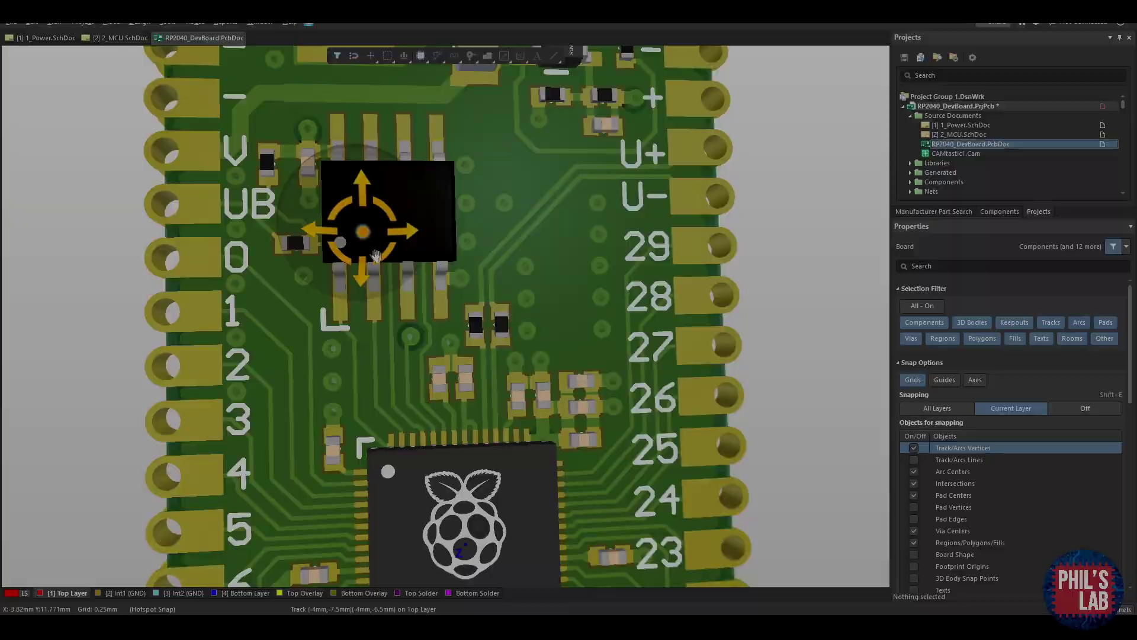
pyautogui.keyDown('shift'); pyautogui.moveTo(349, 235); pyautogui.dragTo(379, 234, button='right'); pyautogui.keyUp('shift')
pyautogui.keyDown('ctrl'); pyautogui.scroll(3, 385, 225); pyautogui.keyUp('ctrl')
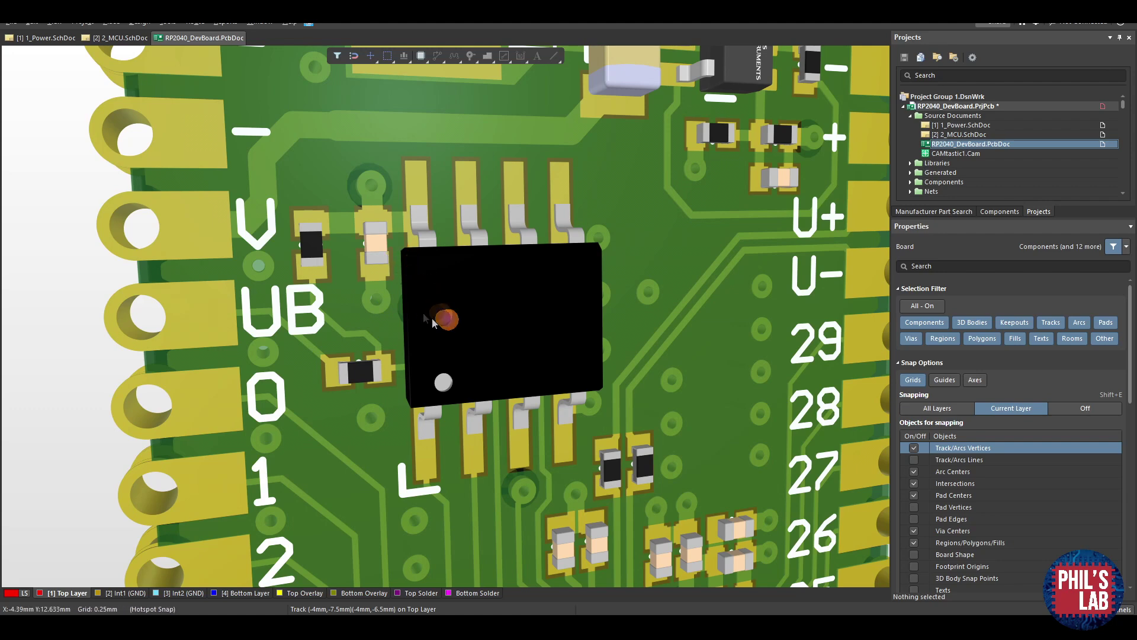
pyautogui.keyDown('ctrl'); pyautogui.scroll(-4, 447, 333); pyautogui.keyUp('ctrl')
pyautogui.moveTo(447, 333); pyautogui.dragTo(498, 428, button='right')
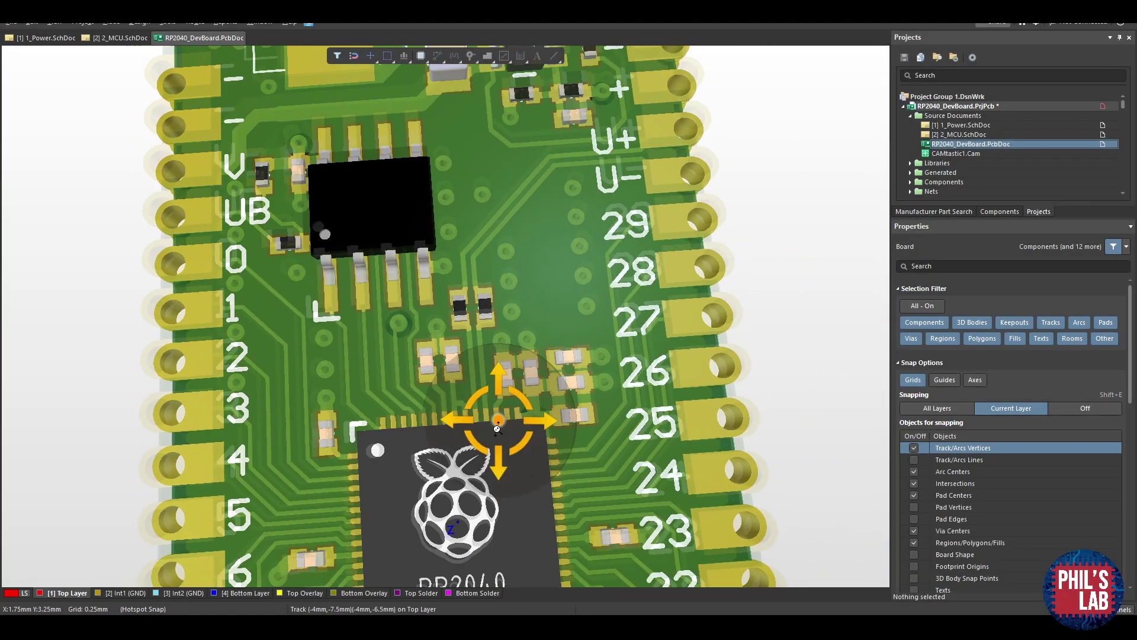
pyautogui.keyDown('ctrl'); pyautogui.scroll(-1, 497, 428); pyautogui.keyUp('ctrl')
pyautogui.keyDown('shift'); pyautogui.moveTo(506, 334); pyautogui.dragTo(521, 237, button='right'); pyautogui.keyUp('shift')
# - Switch to the 2D layout and zoom in on the USB data-line resistors beside the QSPI traces
pyautogui.press('2')
pyautogui.keyDown('ctrl'); pyautogui.scroll(3, 520, 253); pyautogui.keyUp('ctrl')
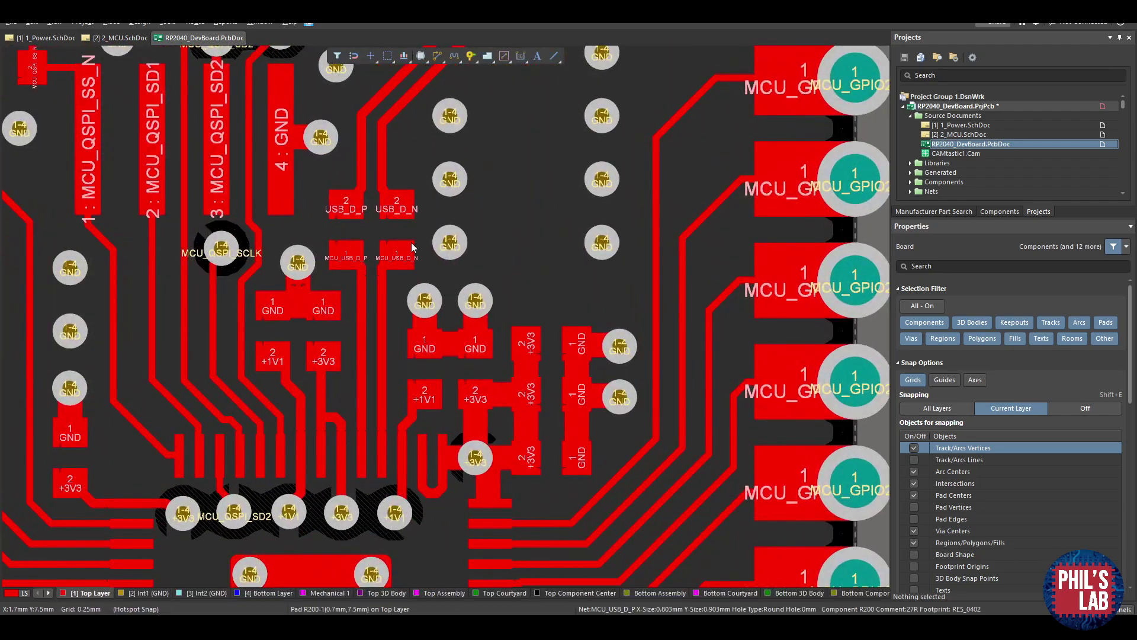
pyautogui.moveTo(395, 343); pyautogui.dragTo(438, 346, button='right')
pyautogui.keyDown('ctrl'); pyautogui.scroll(1, 438, 346); pyautogui.keyUp('ctrl')
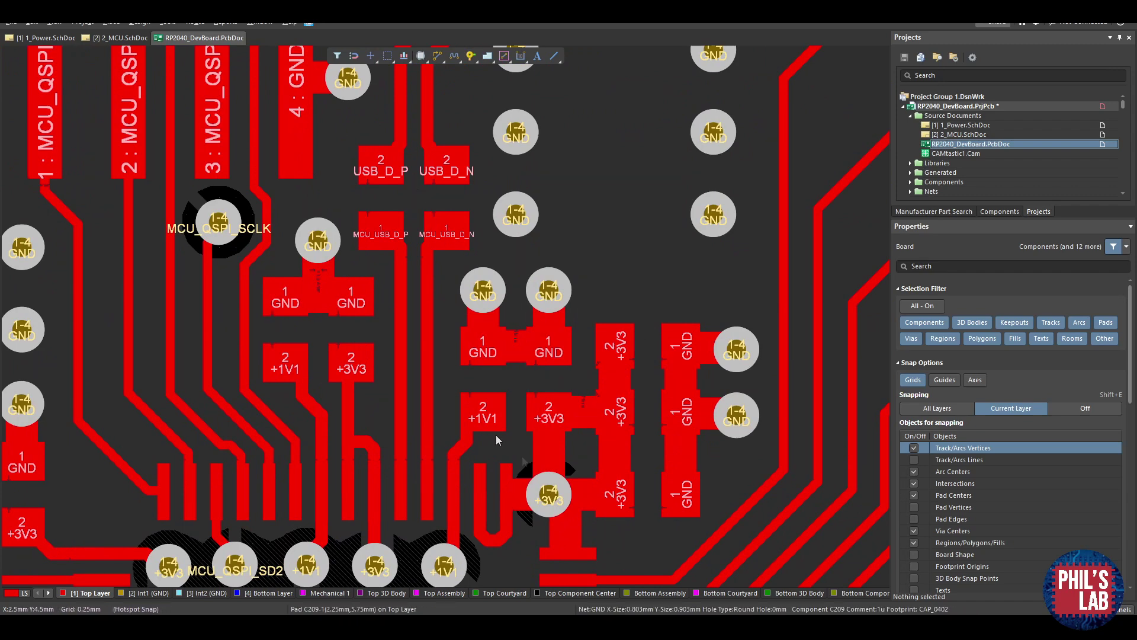
pyautogui.moveTo(639, 379); pyautogui.dragTo(648, 372, button='right')
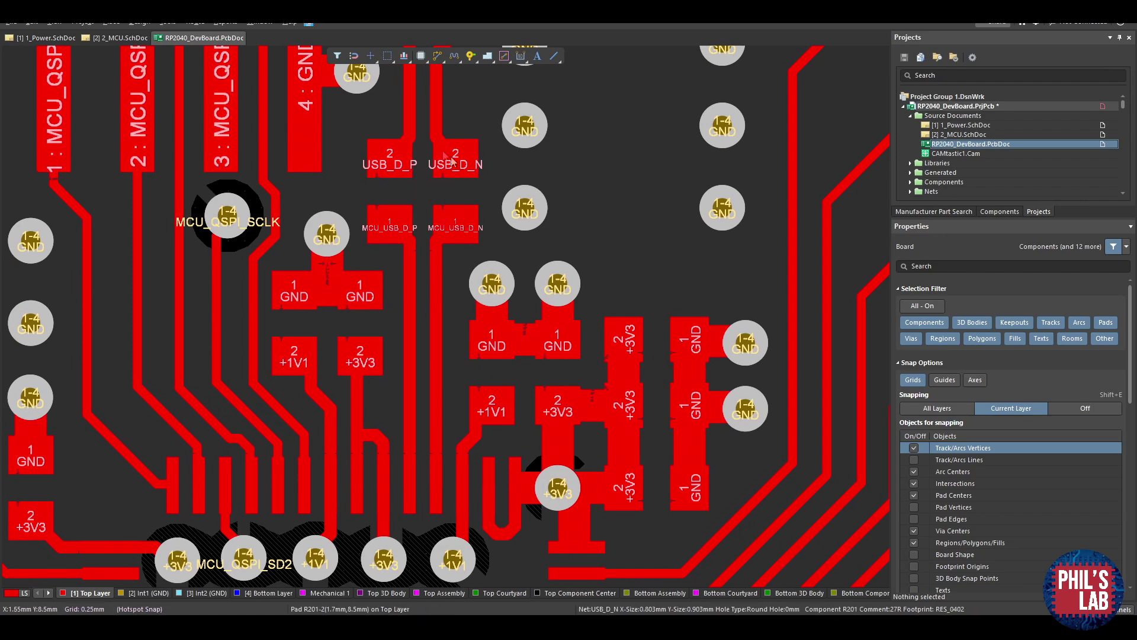
# - Select the 27R resistor on the USB_D_N line, then deselect it and readjust the zoom
pyautogui.click(464, 189)
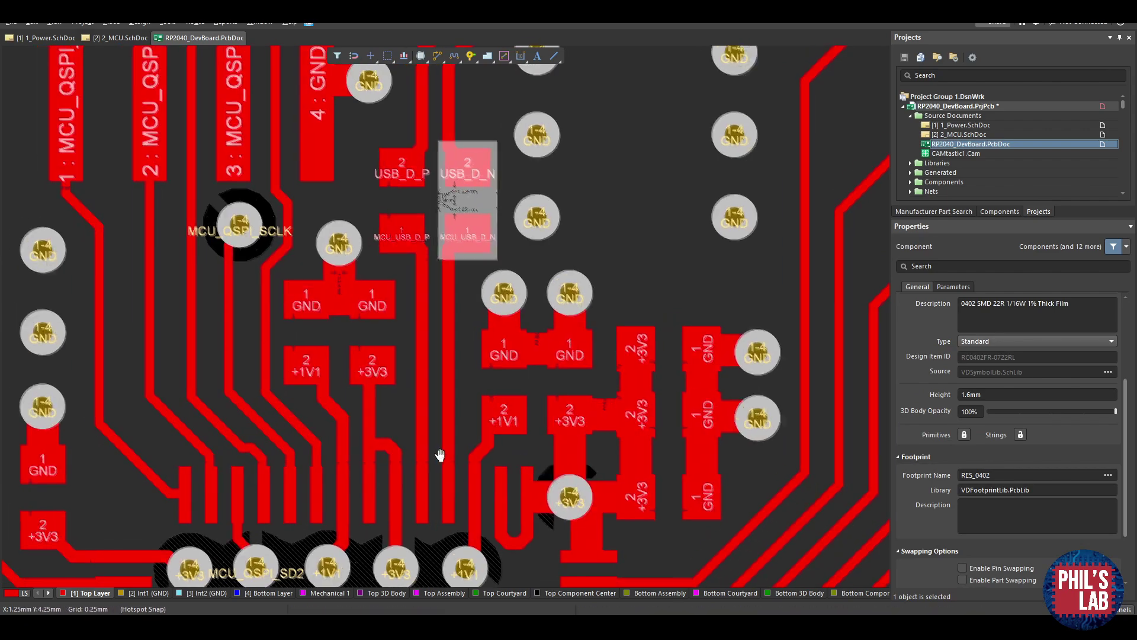
pyautogui.keyDown('ctrl'); pyautogui.scroll(-1, 444, 426); pyautogui.keyUp('ctrl')
pyautogui.click(473, 396)
pyautogui.keyDown('ctrl'); pyautogui.scroll(-3, 473, 396); pyautogui.keyUp('ctrl')
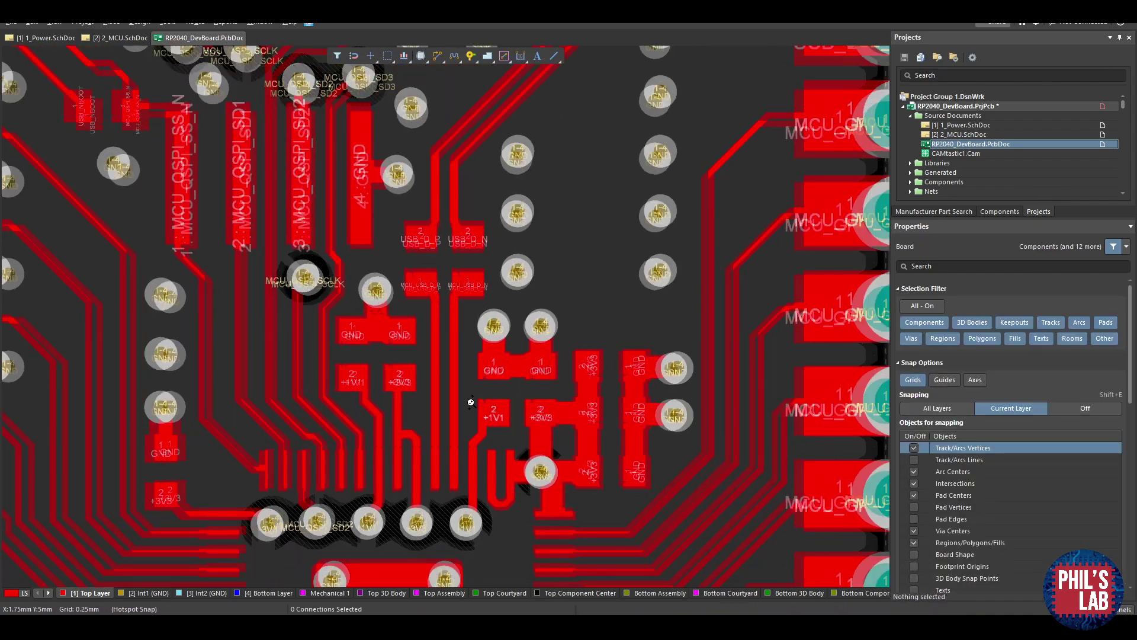
pyautogui.keyDown('ctrl'); pyautogui.scroll(1, 444, 458); pyautogui.keyUp('ctrl')
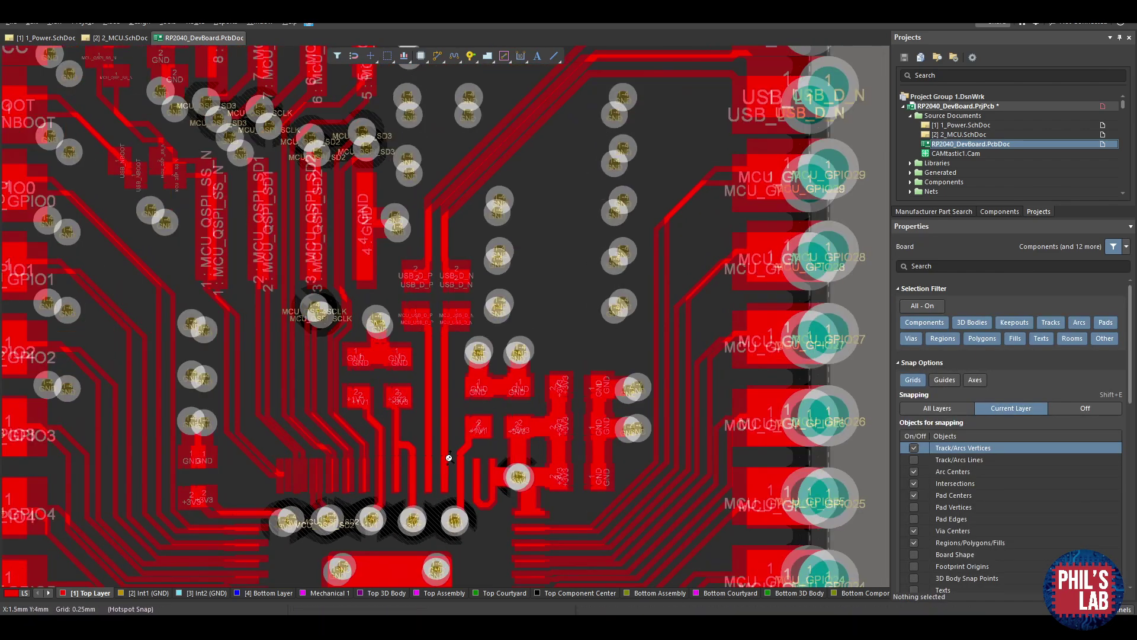
# - Pan from the USB_D_P edge pad across the RP2040's top and left-side GPIO pins
pyautogui.moveTo(674, 150); pyautogui.dragTo(646, 192, button='right')
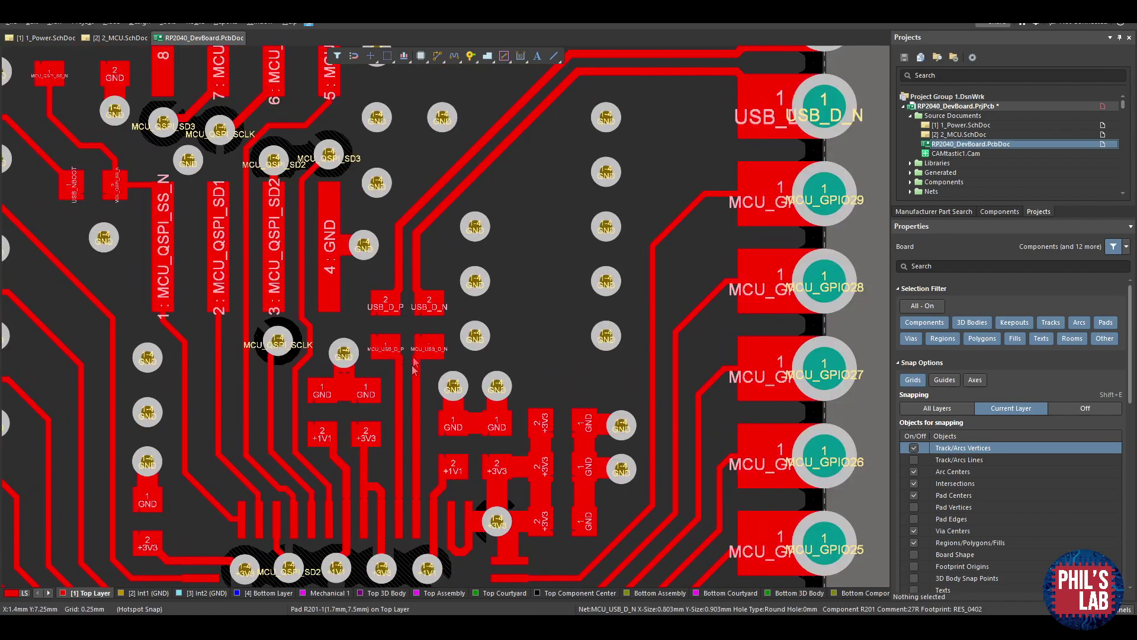
pyautogui.moveTo(673, 149); pyautogui.dragTo(624, 216, button='right')
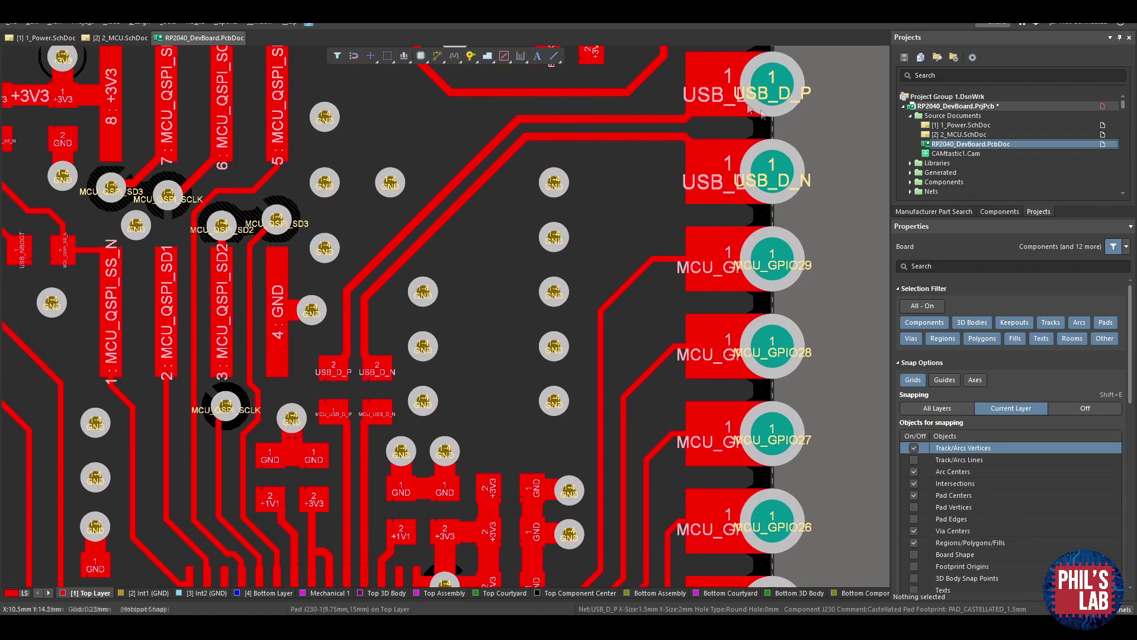
pyautogui.moveTo(402, 453); pyautogui.dragTo(413, 442, button='right')
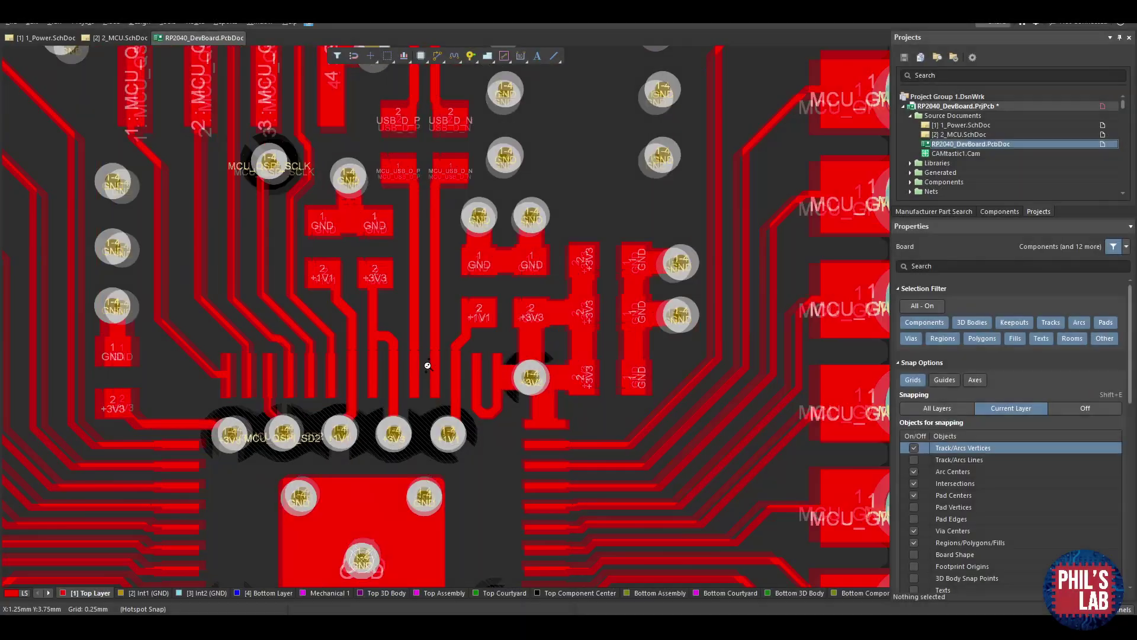
pyautogui.keyDown('ctrl'); pyautogui.scroll(3, 393, 373); pyautogui.keyUp('ctrl')
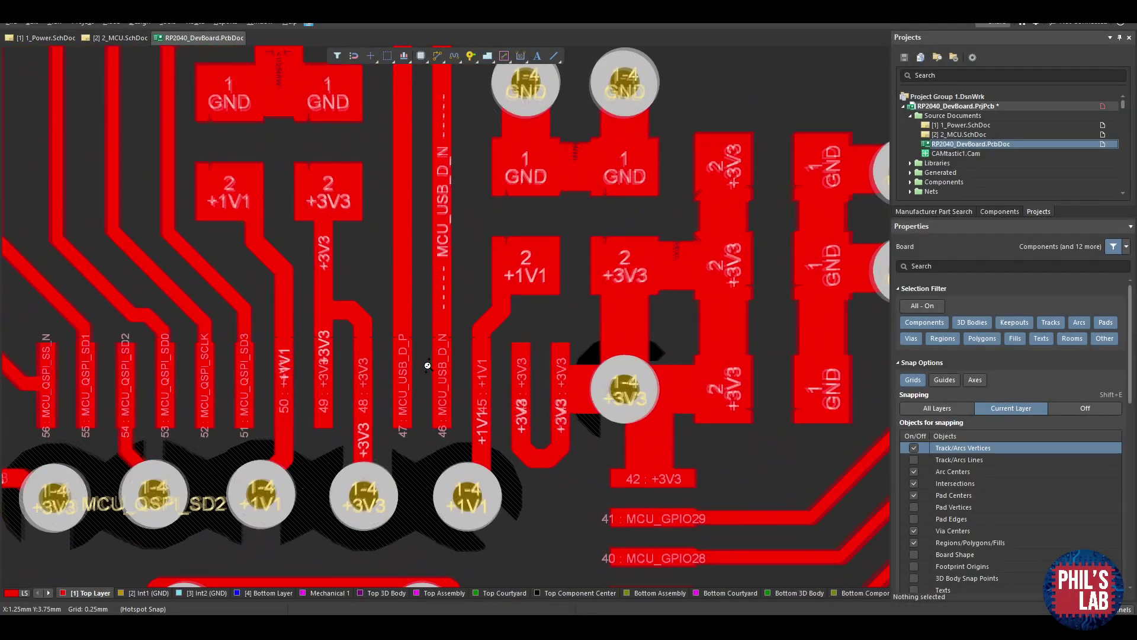
pyautogui.moveTo(393, 373); pyautogui.dragTo(434, 364, button='right')
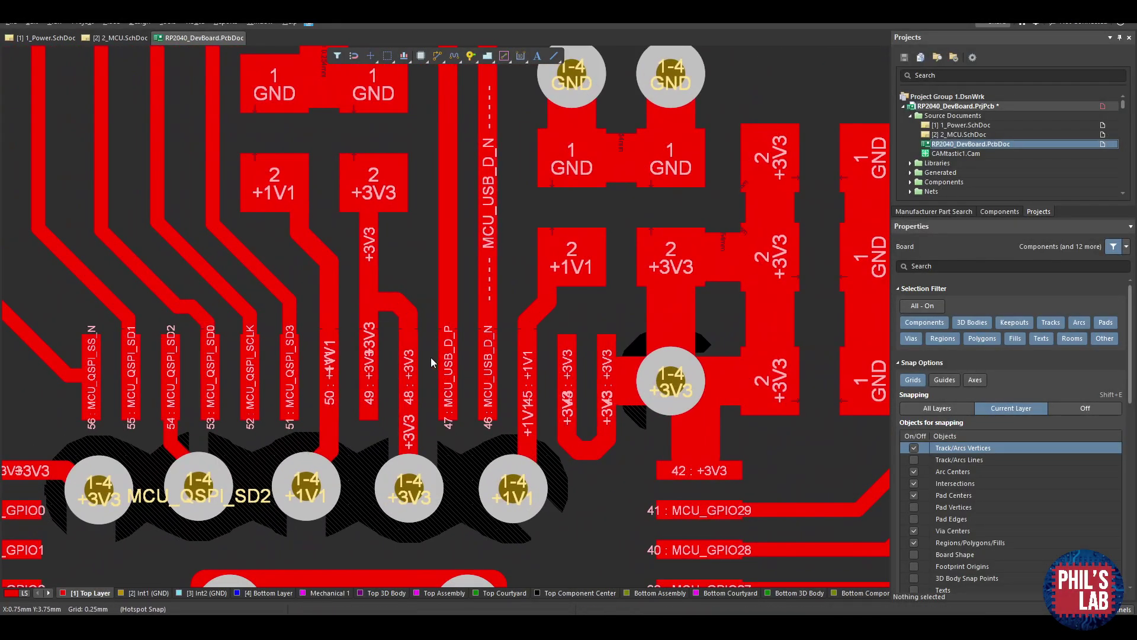
pyautogui.moveTo(542, 425); pyautogui.dragTo(589, 388, button='right')
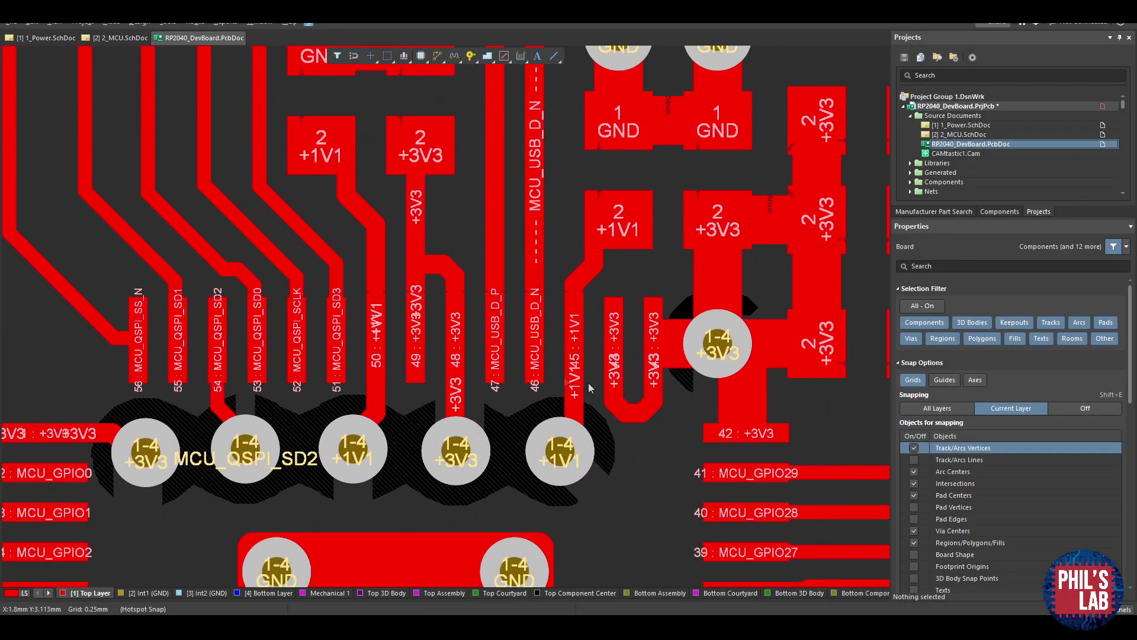
pyautogui.moveTo(391, 382); pyautogui.dragTo(524, 316, button='right')
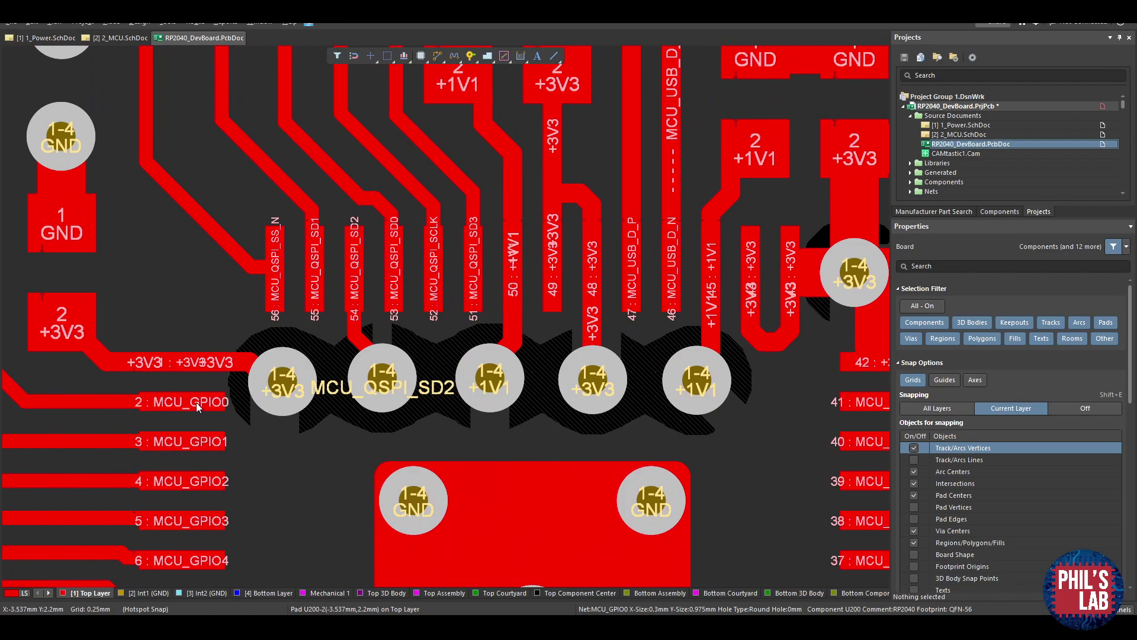
# - Zoom out to the whole board and flip the 3D view to its bottom side
pyautogui.scroll(-5, 199, 401)
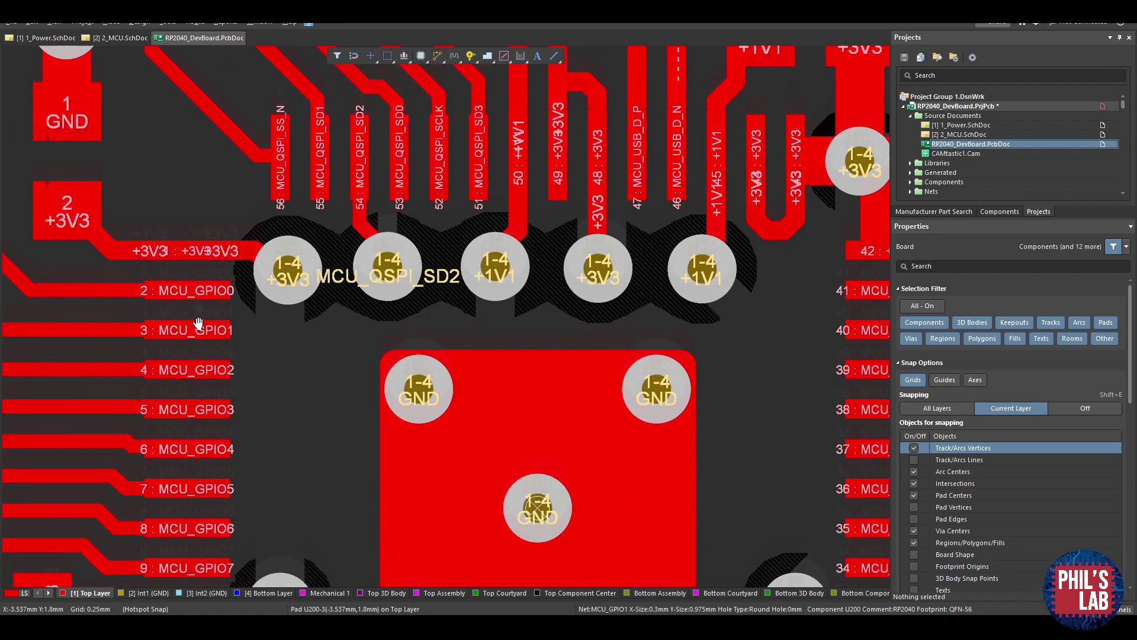
pyautogui.moveTo(204, 403); pyautogui.dragTo(292, 328, button='right')
pyautogui.scroll(-3, 292, 327)
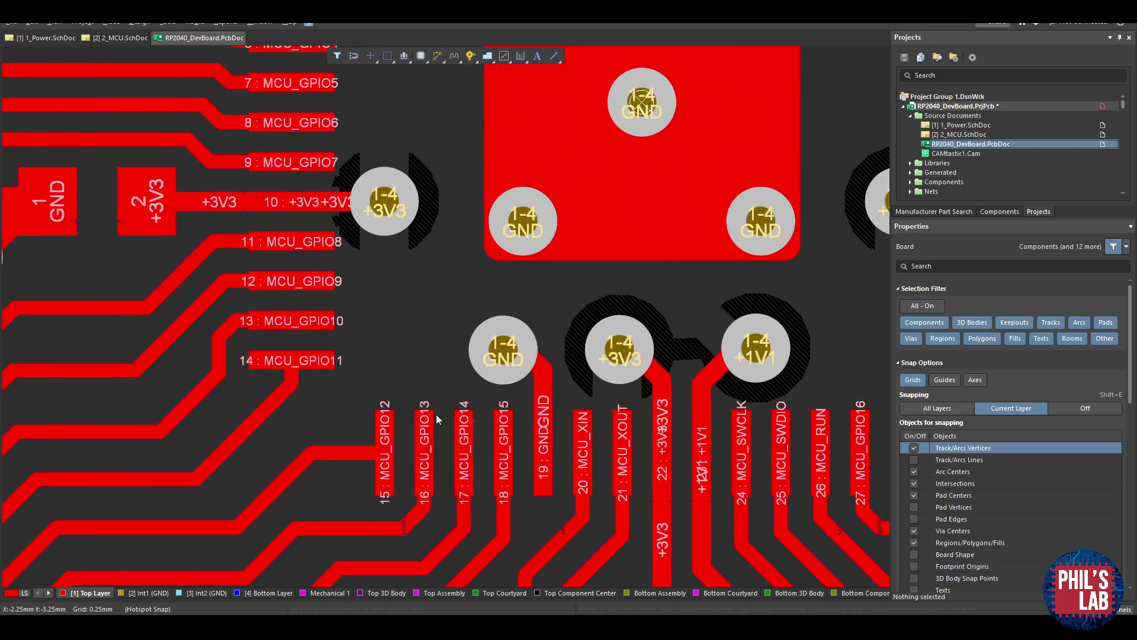
pyautogui.keyDown('shift'); pyautogui.hscroll(4, 437, 414); pyautogui.keyUp('shift')
pyautogui.keyDown('ctrl'); pyautogui.scroll(-1, 403, 373); pyautogui.keyUp('ctrl')
pyautogui.keyDown('ctrl'); pyautogui.scroll(-4, 403, 374); pyautogui.keyUp('ctrl')
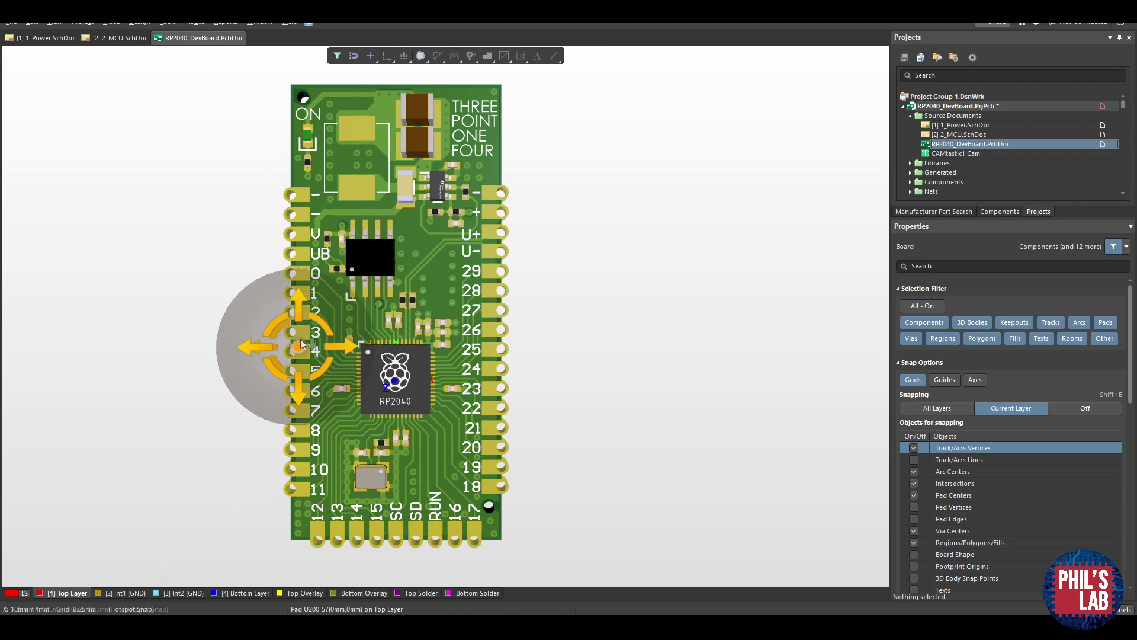
pyautogui.press('v')
pyautogui.press('b')
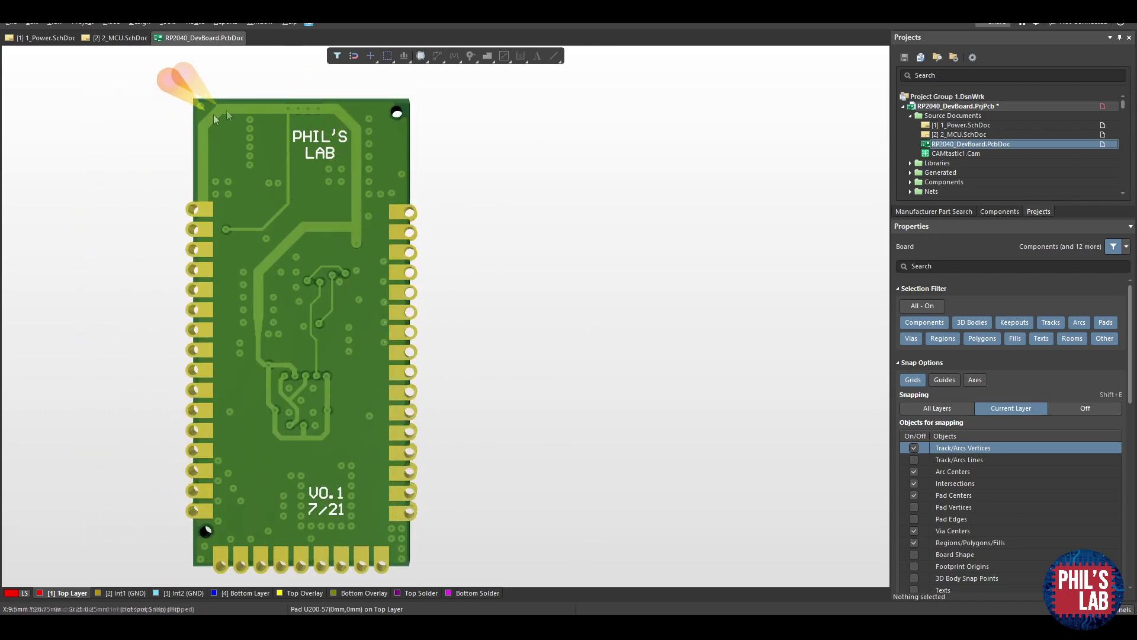
pyautogui.keyDown('ctrl'); pyautogui.scroll(2, 357, 225); pyautogui.keyUp('ctrl')
pyautogui.moveTo(243, 348); pyautogui.dragTo(255, 299, button='right')
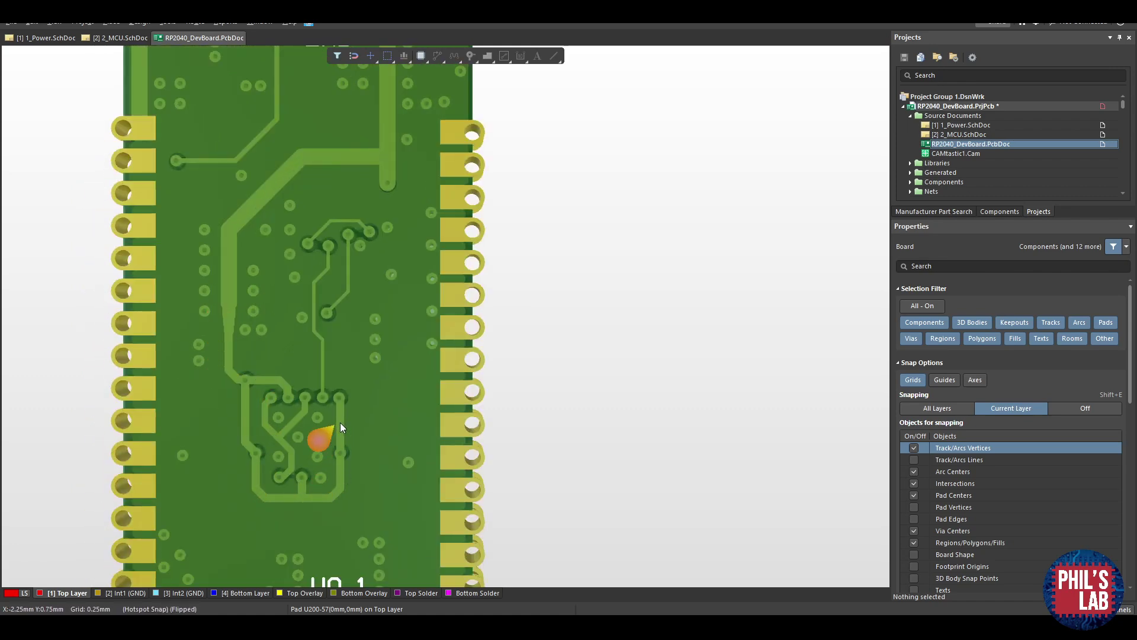
pyautogui.keyDown('ctrl'); pyautogui.scroll(-1, 337, 372); pyautogui.keyUp('ctrl')
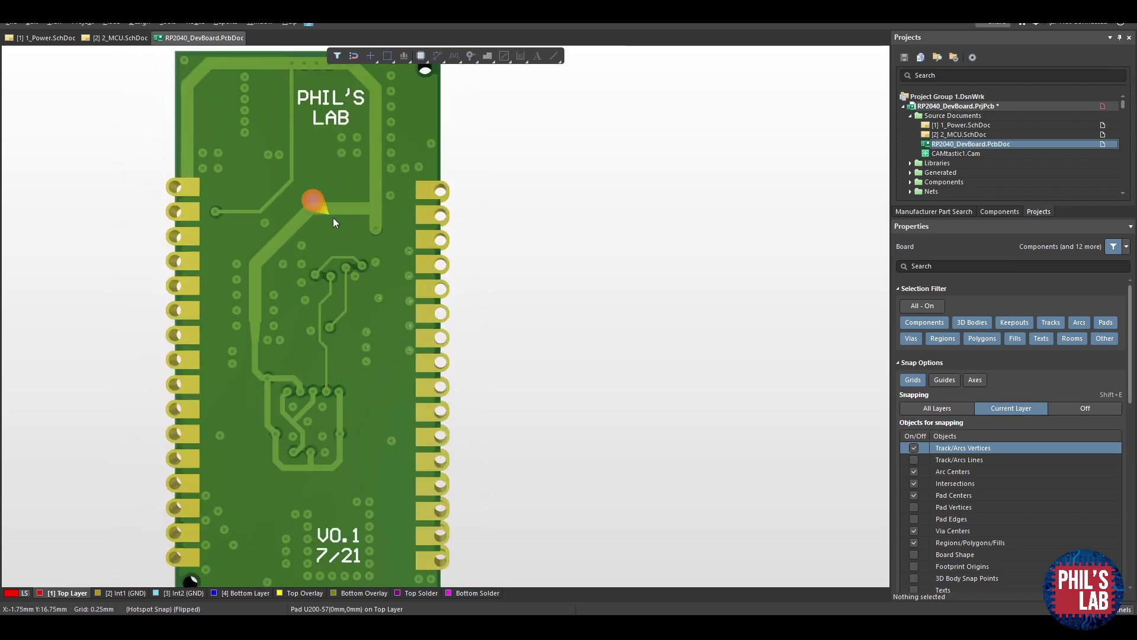
pyautogui.moveTo(317, 395); pyautogui.dragTo(518, 284, button='right')
pyautogui.press('3')
pyautogui.keyDown('ctrl'); pyautogui.scroll(5, 518, 284); pyautogui.keyUp('ctrl')
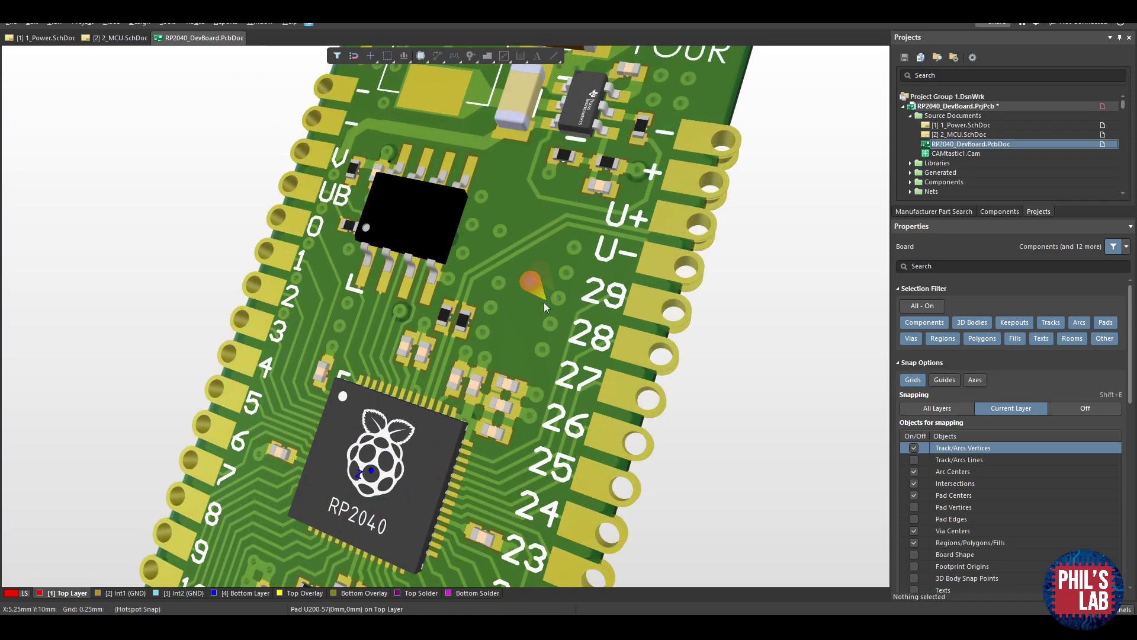
pyautogui.scroll(-6, 543, 302)
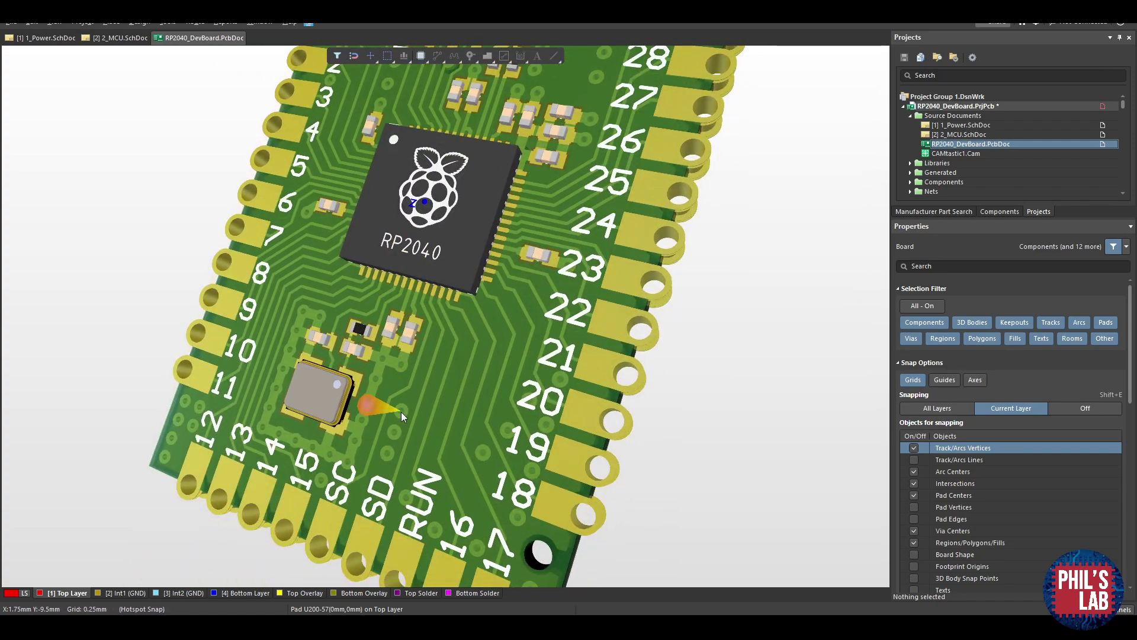
pyautogui.press('2')
pyautogui.keyDown('ctrl'); pyautogui.scroll(5, 406, 412); pyautogui.keyUp('ctrl')
pyautogui.scroll(-1, 406, 413)
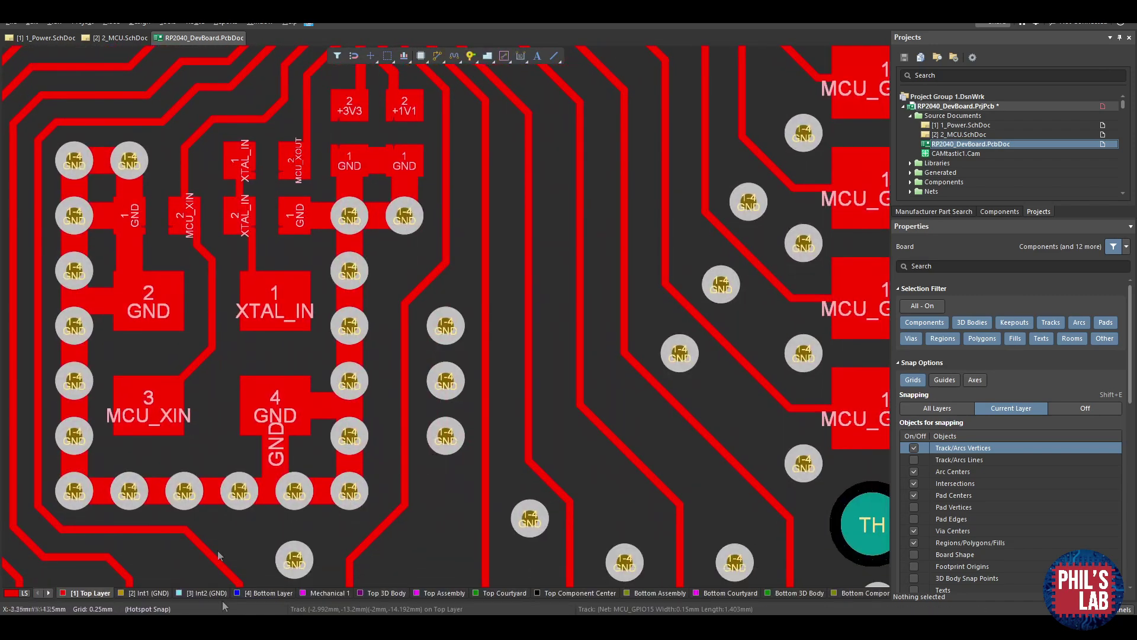
pyautogui.keyDown('ctrl'); pyautogui.scroll(-5, 343, 397); pyautogui.keyUp('ctrl')
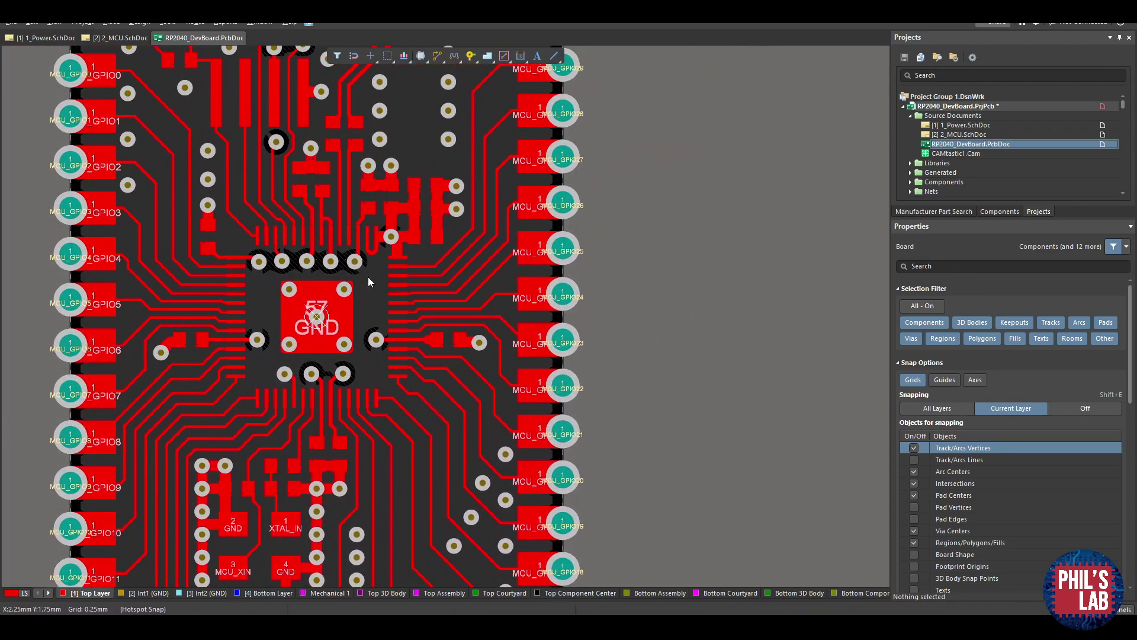
pyautogui.scroll(6, 368, 281)
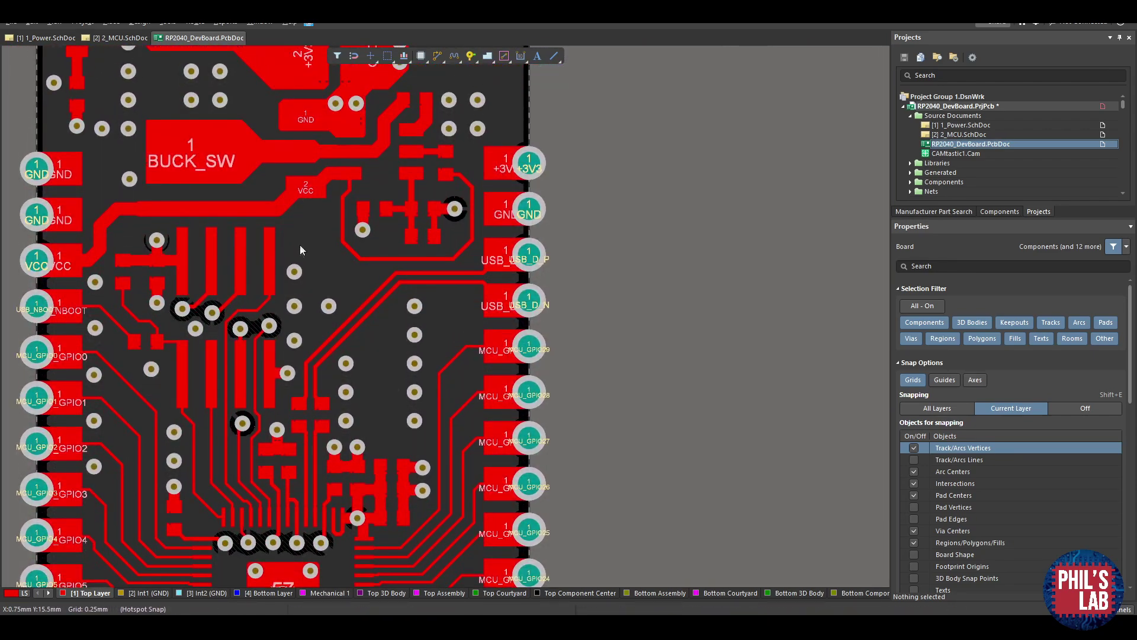
pyautogui.scroll(-5, 311, 303)
pyautogui.keyDown('ctrl'); pyautogui.scroll(3, 267, 303); pyautogui.keyUp('ctrl')
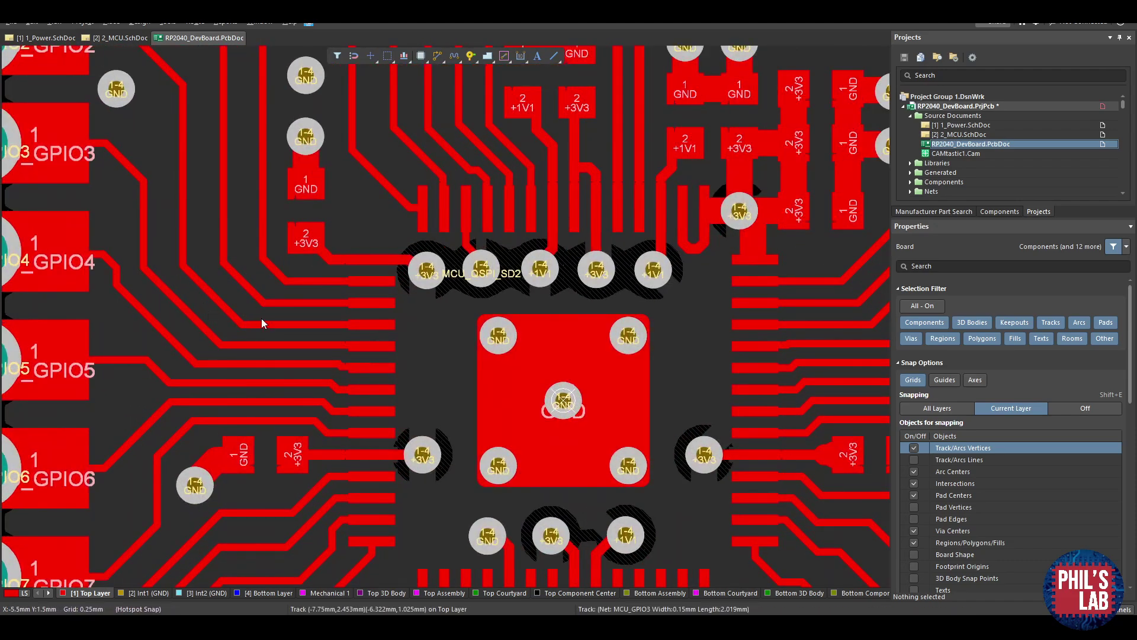
pyautogui.keyDown('ctrl'); pyautogui.scroll(8, 262, 318); pyautogui.keyUp('ctrl')
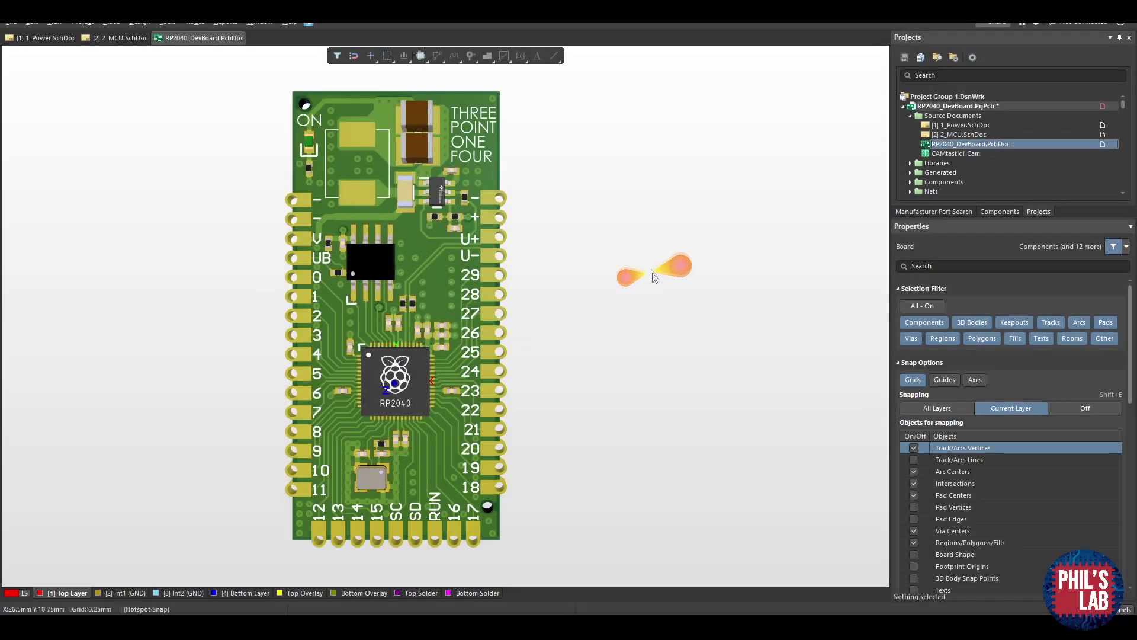